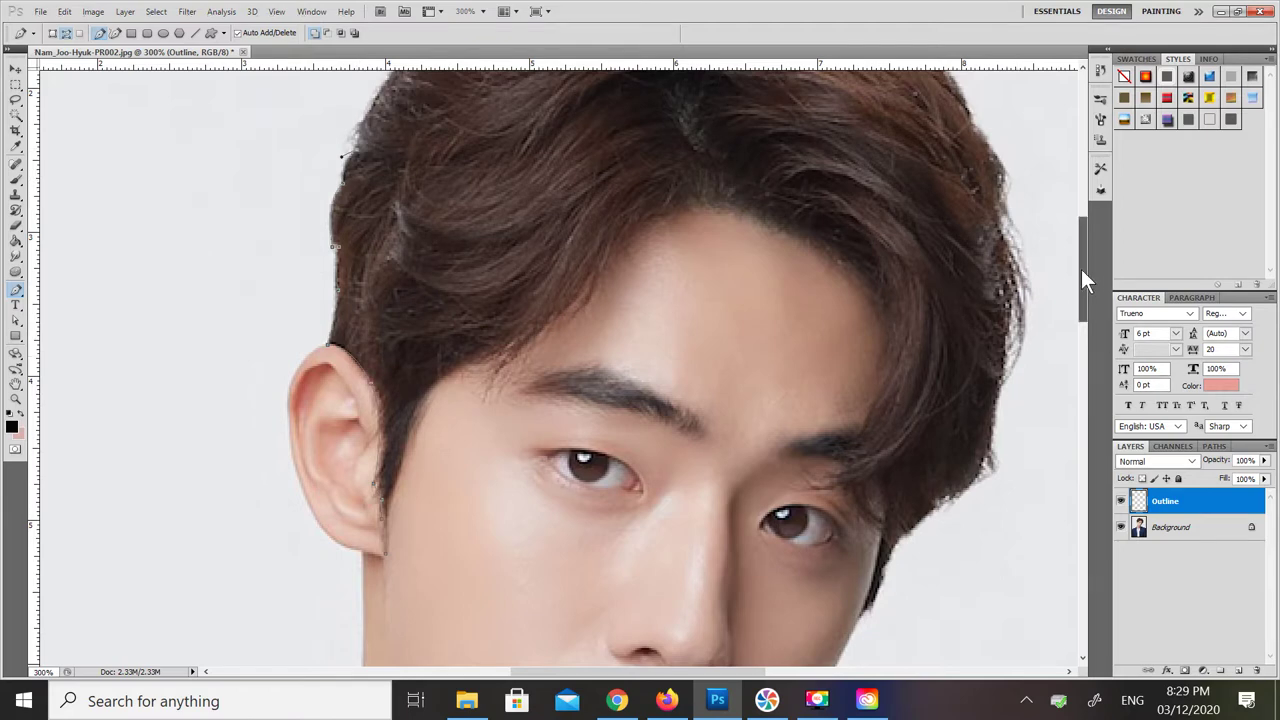
Step: Continue the Pen path along the upper hair edge and over the crown, past the parting notch
drag(412, 198, 435, 184)
click(488, 117)
drag(600, 113, 700, 142)
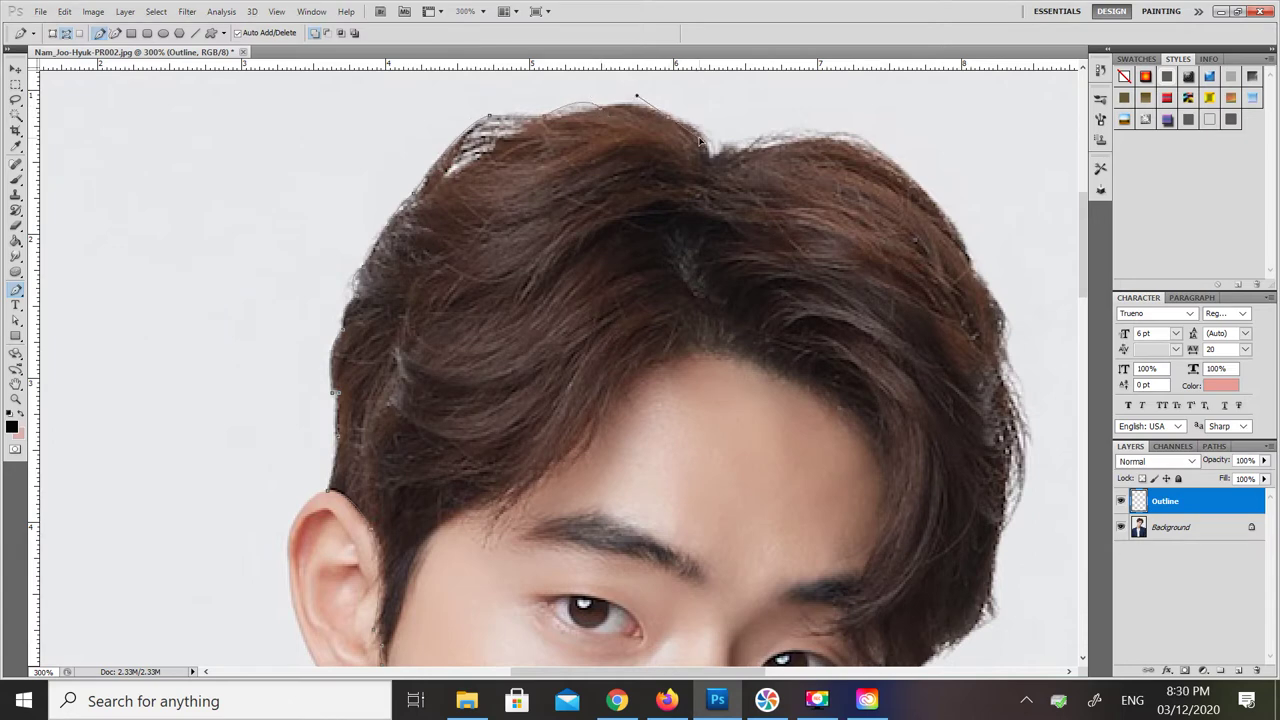
key(ctrl+z)
drag(756, 138, 873, 134)
Step: Extend the hair path down the outer edge on the fringe side, following the small bumps of the strands
drag(1006, 349, 995, 368)
alt+click(1006, 348)
click(1015, 369)
click(1021, 385)
click(1022, 411)
click(1027, 446)
drag(1002, 530, 983, 552)
click(991, 600)
Step: Carry the hair path along the lower edge to the sideburn tip and back up beside the eye
drag(1083, 284, 1081, 334)
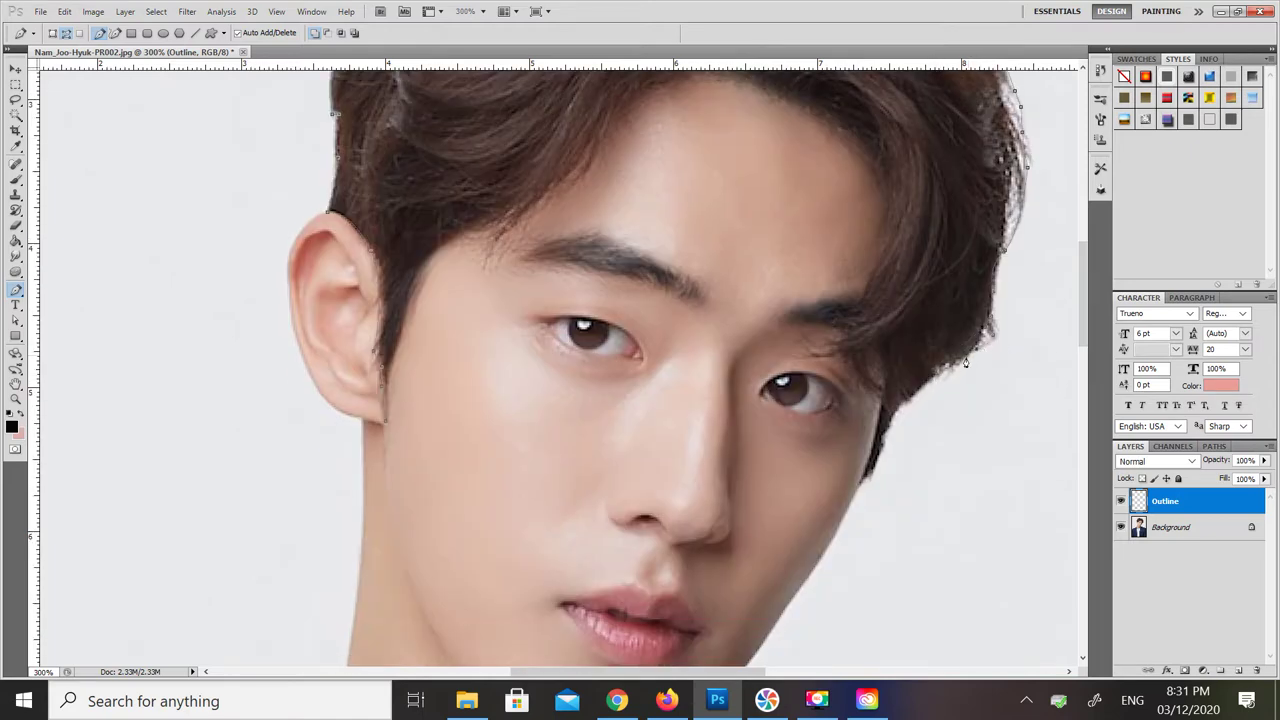
click(906, 403)
click(885, 431)
click(884, 450)
drag(889, 380, 866, 354)
alt+click(889, 380)
alt+click(875, 351)
Step: Undo the last anchor edits and continue the path around the fringe strands beside the eye and up the forehead
click(64, 11)
click(106, 55)
click(64, 11)
click(104, 51)
drag(873, 376, 847, 289)
key(super)
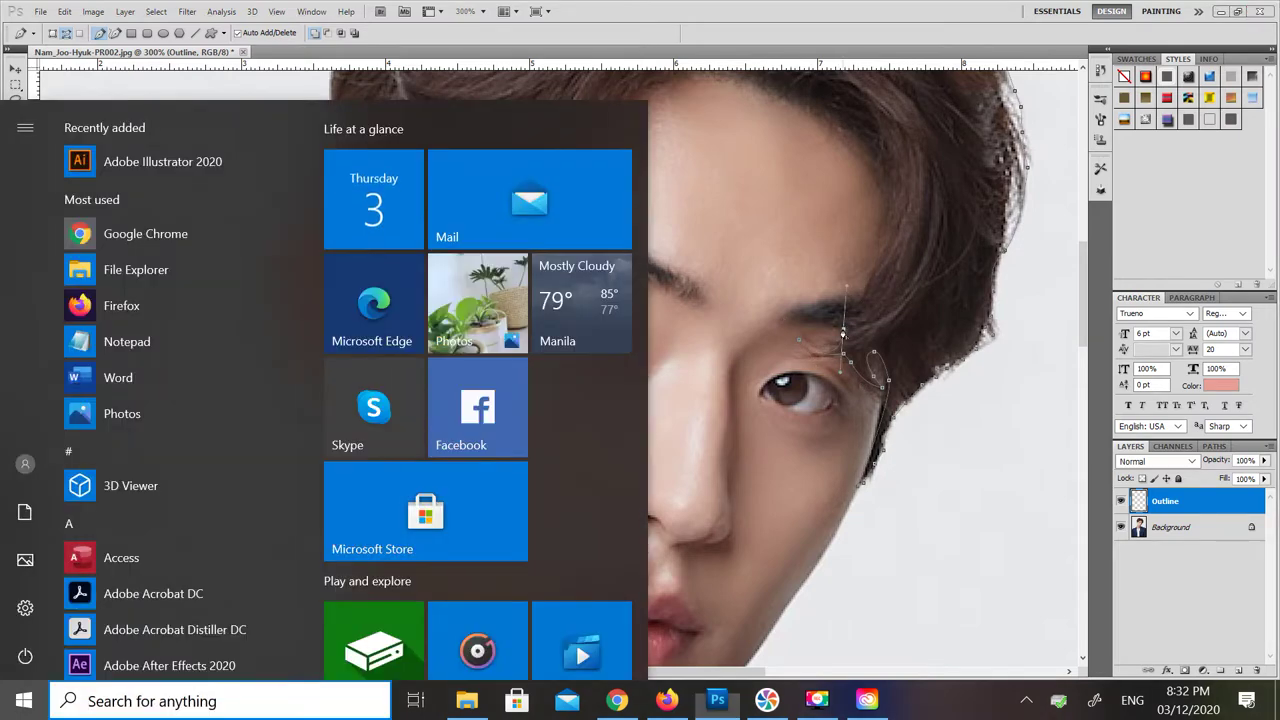
alt+click(843, 330)
drag(846, 308, 880, 291)
alt+click(846, 308)
drag(883, 176, 847, 119)
alt+click(883, 176)
Step: Trace the hair path across the forehead hairline to the pointed strand above the other eyebrow
drag(1083, 296, 1083, 274)
drag(807, 234, 788, 229)
click(649, 211)
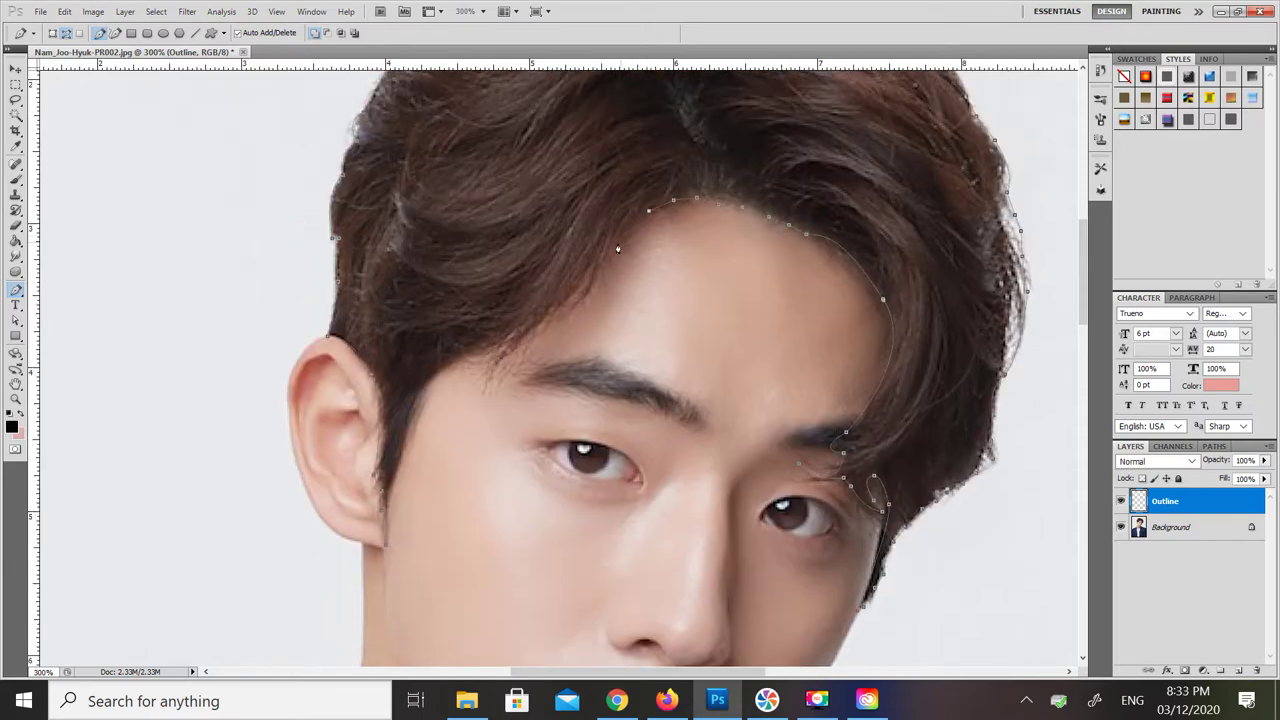
click(569, 310)
drag(592, 256, 591, 222)
alt+click(592, 256)
Step: Trace the remaining strand tip and the sideburn in front of the ear, closing the hair path at the earlobe
drag(528, 328, 477, 354)
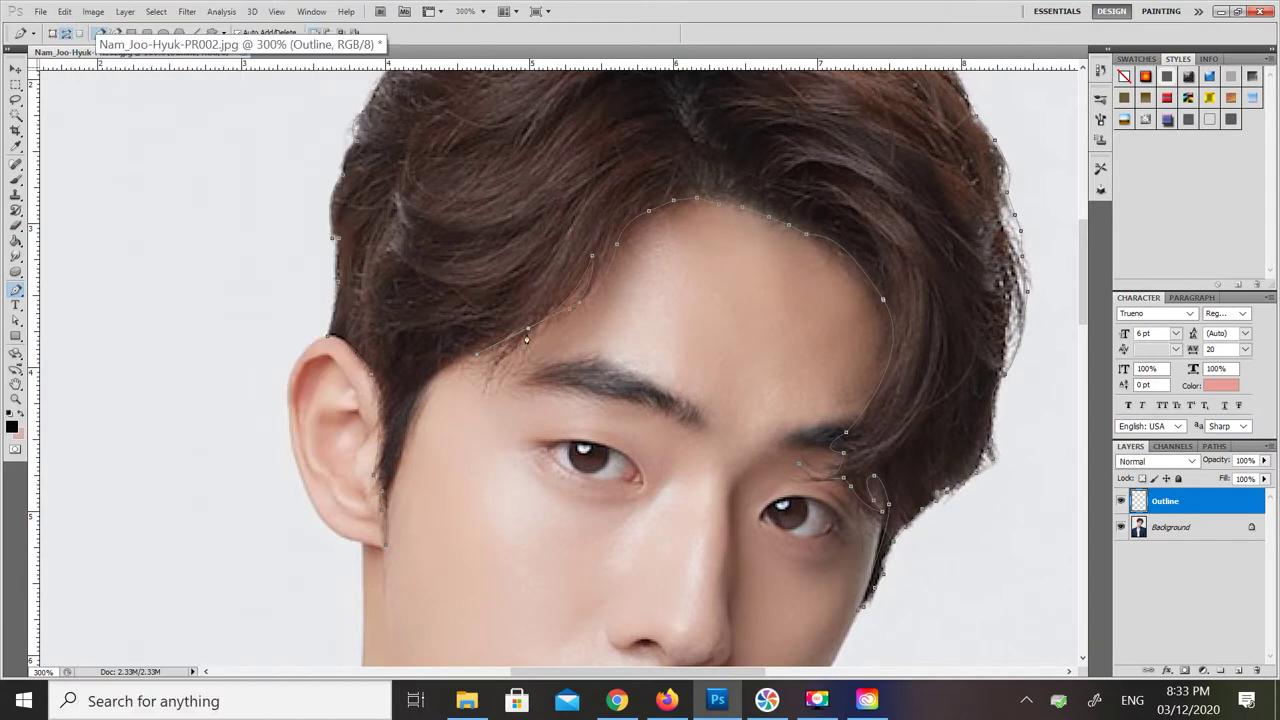
drag(501, 341, 523, 322)
drag(410, 402, 410, 428)
click(384, 534)
click(387, 548)
Step: Try to stroke the hair path with the Brush, without simulated pressure
click(16, 178)
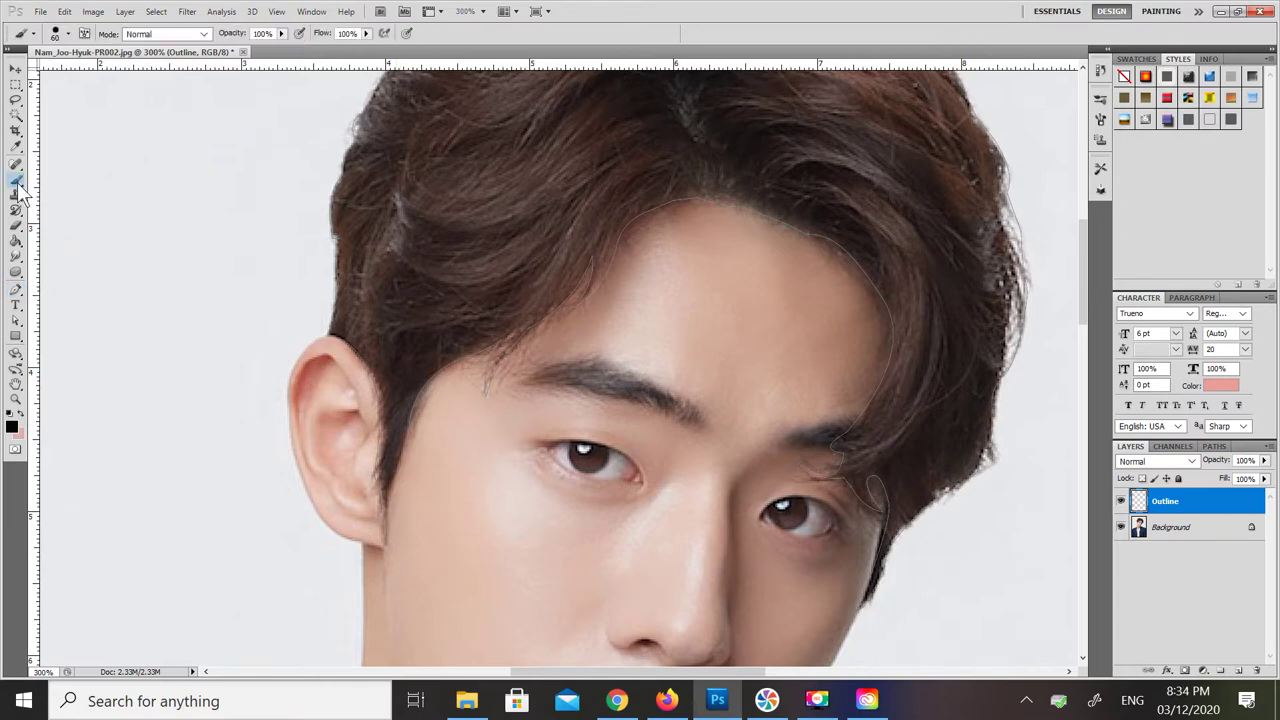
click(67, 33)
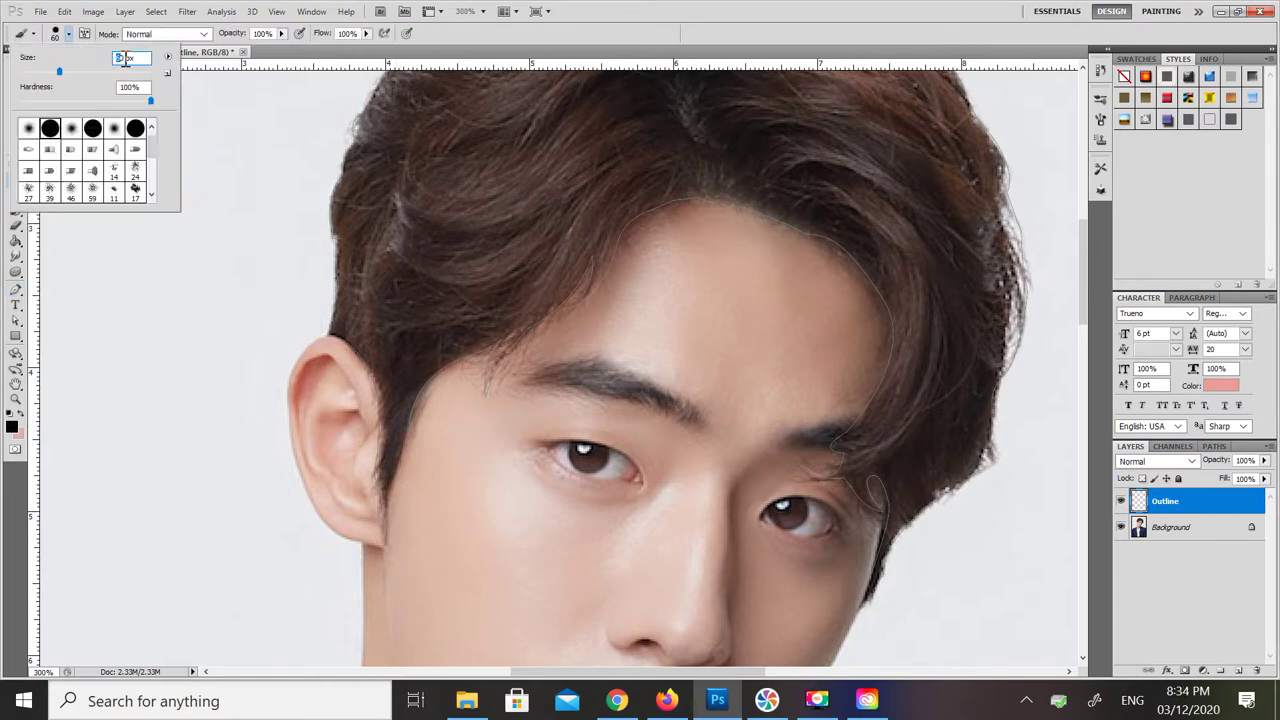
key(p)
right_click(401, 398)
click(457, 519)
click(640, 240)
click(615, 277)
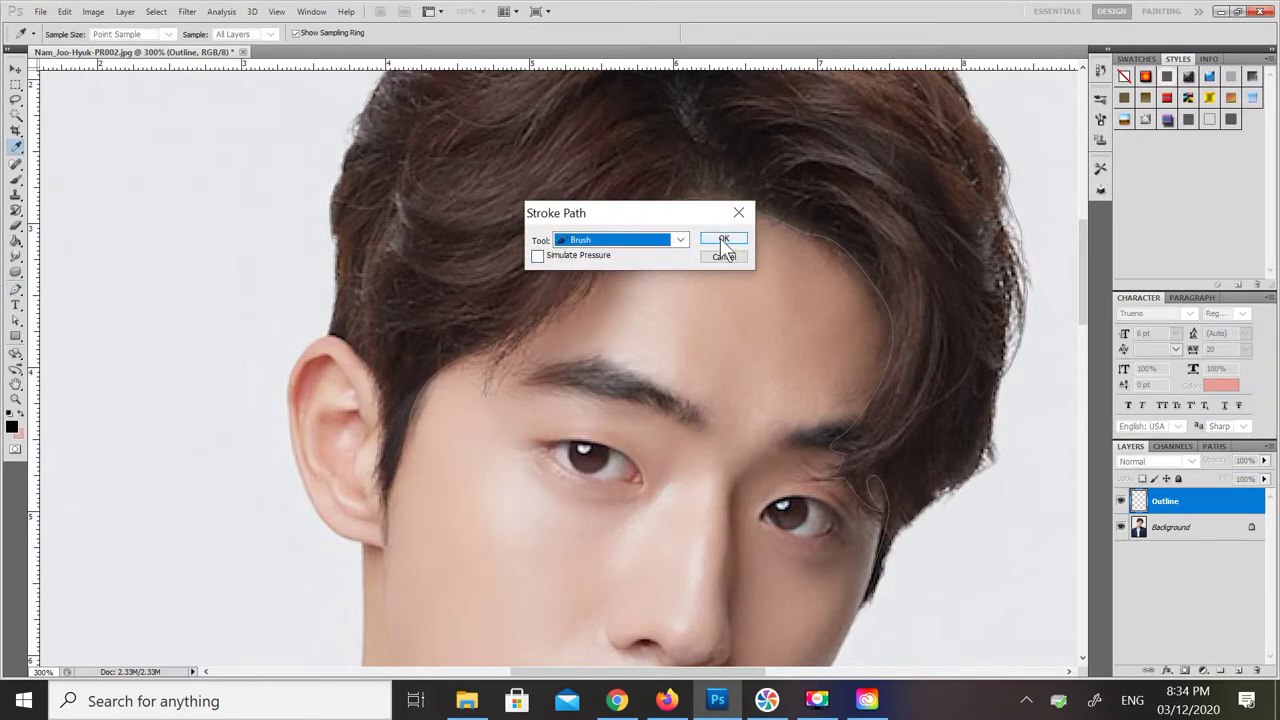
click(723, 240)
key(ctrl+z)
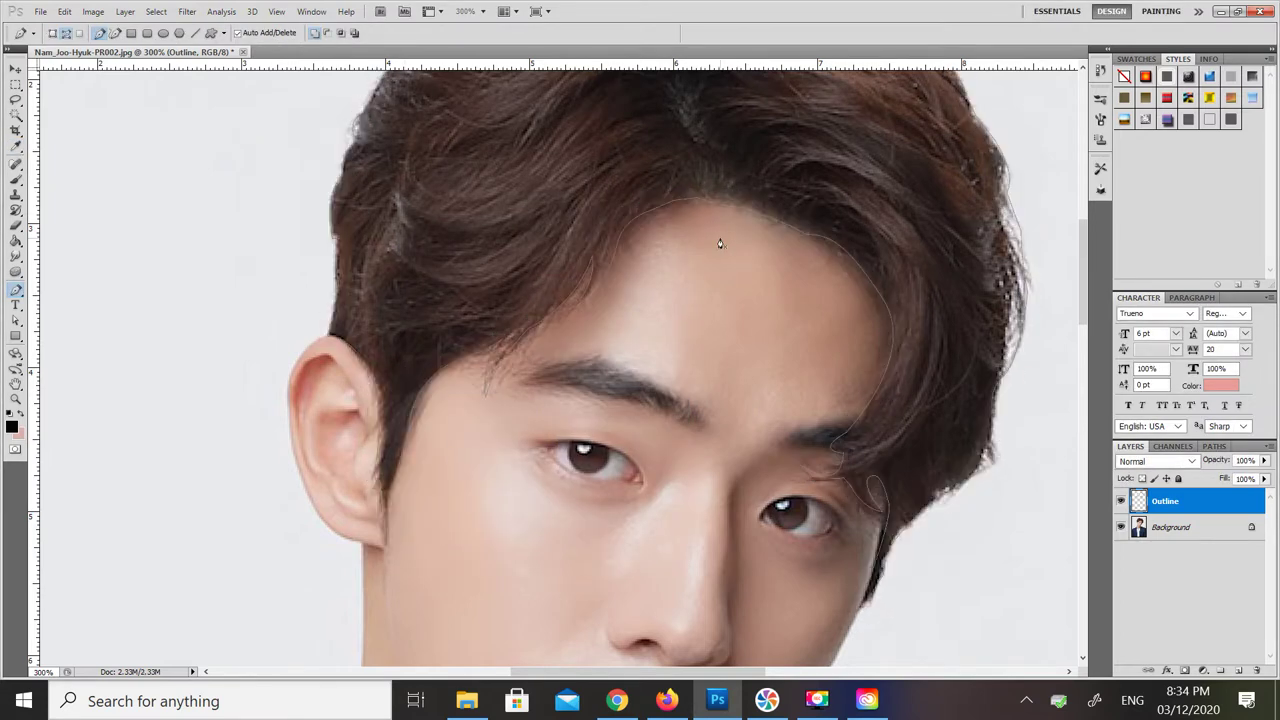
Step: Stroke the hair path on the Outline layer with a hard round 9 px brush and delete the path
key(b)
click(68, 33)
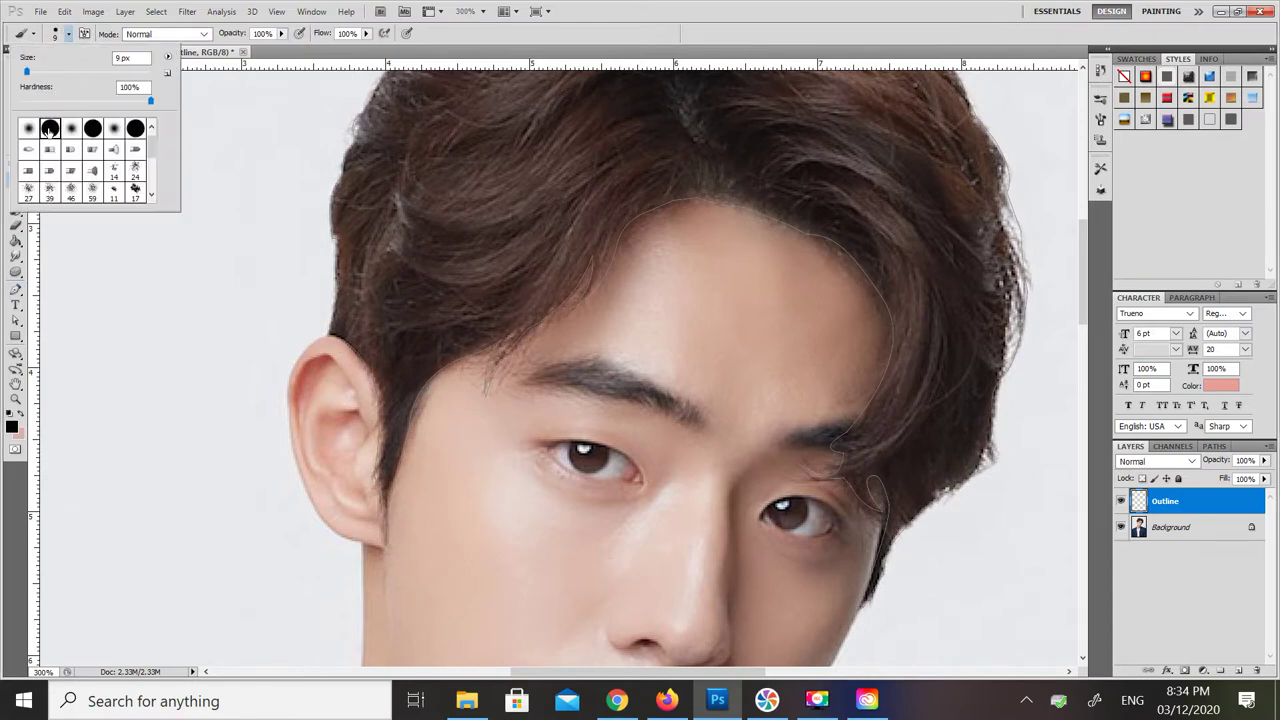
key(p)
right_click(407, 384)
click(457, 505)
click(723, 240)
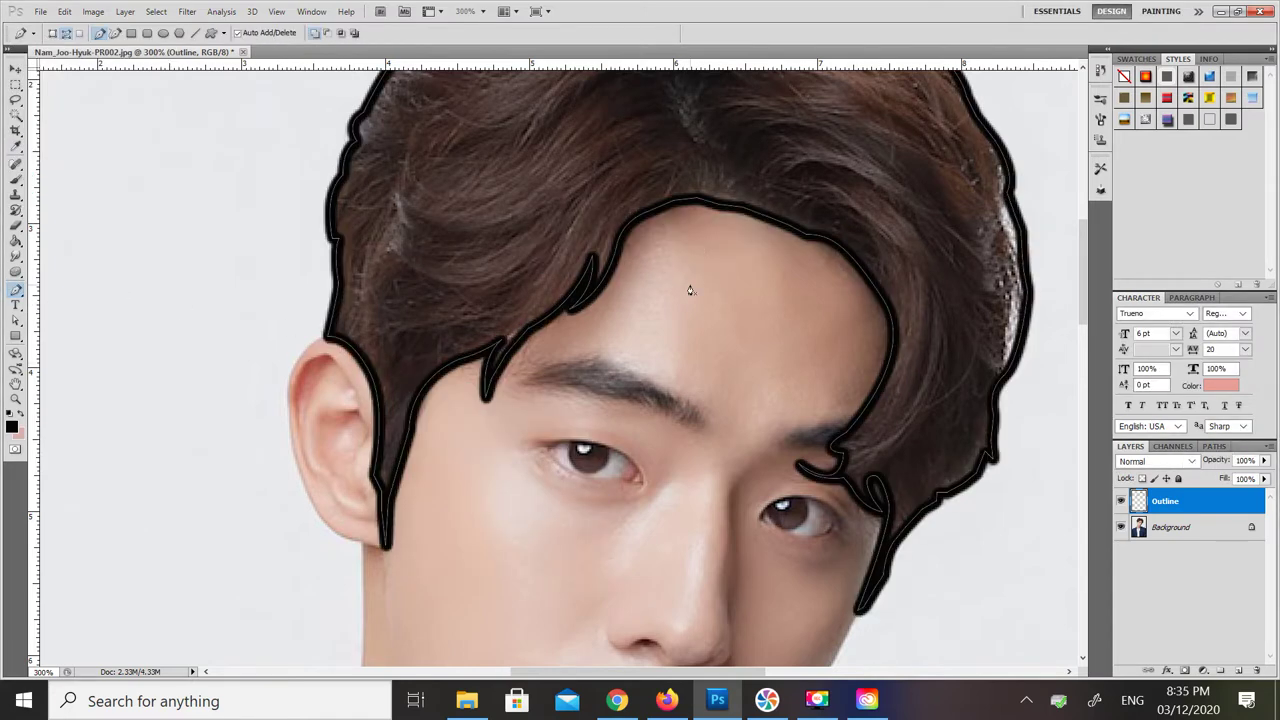
right_click(936, 371)
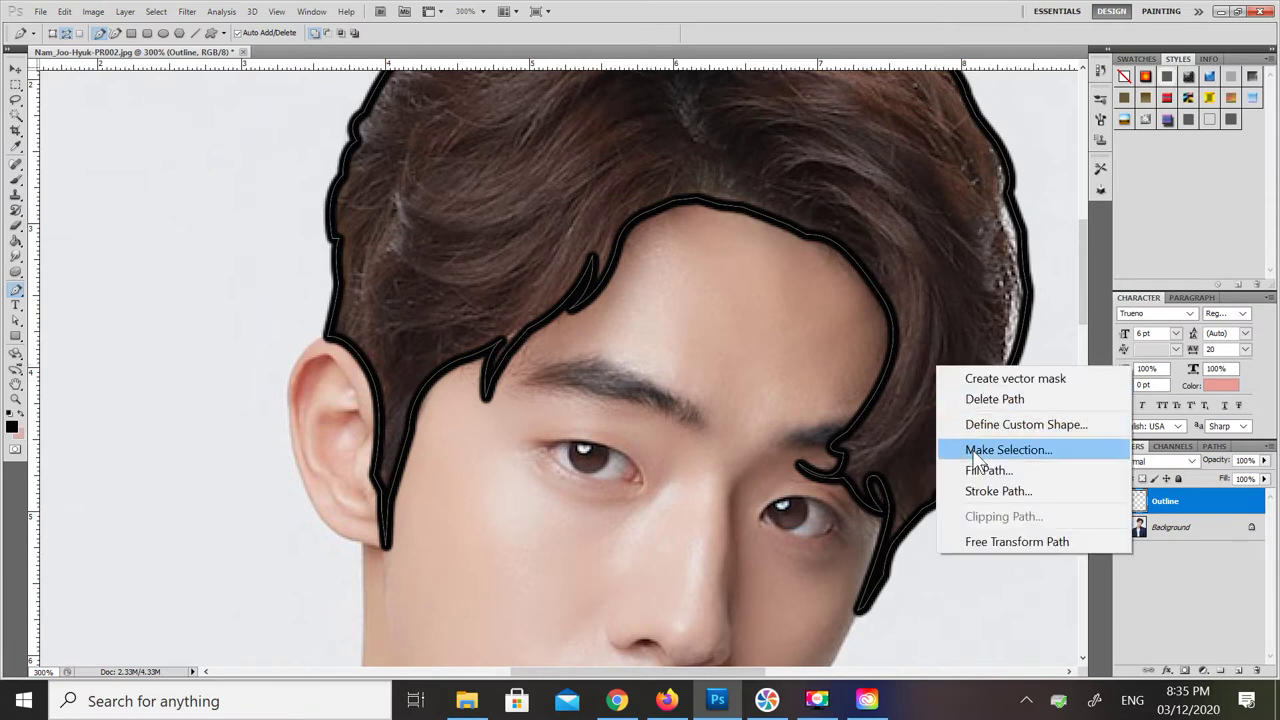
click(1037, 393)
Step: Add a new layer above Outline and name it "face"
drag(1085, 338, 1081, 363)
click(1237, 673)
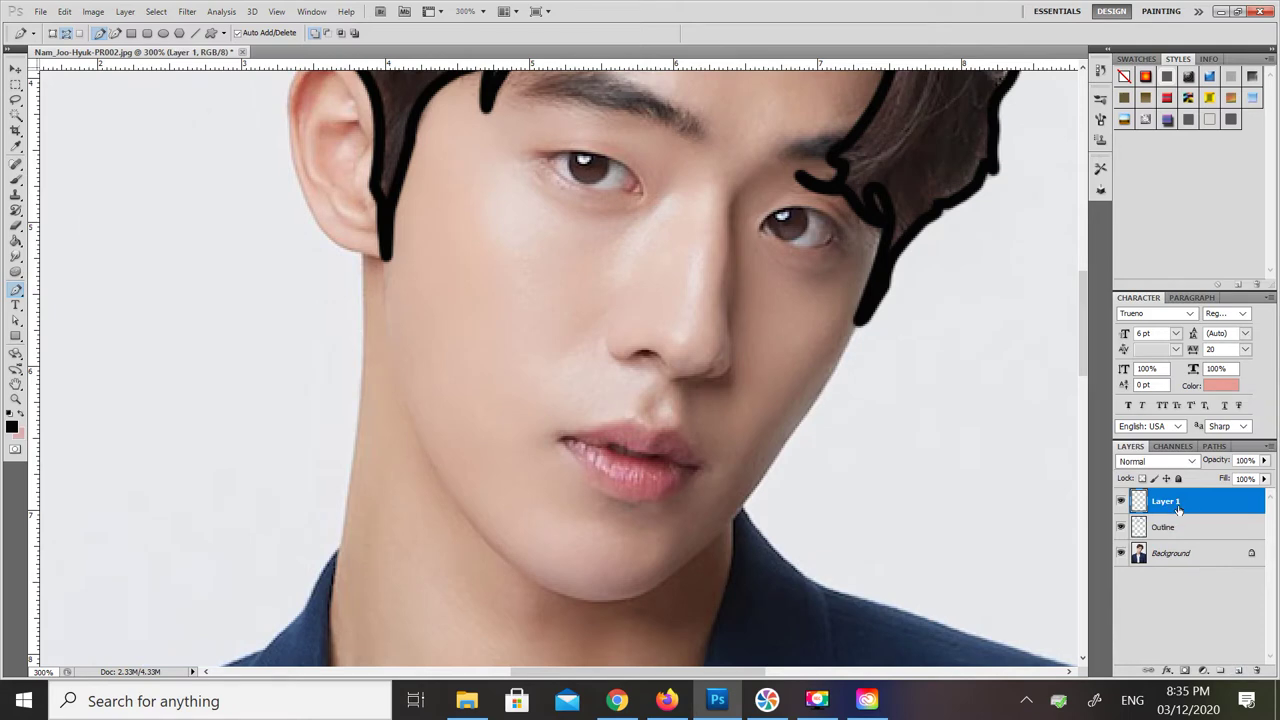
double_click(1165, 503)
key(Escape)
double_click(1165, 503)
text(face)
key(Return)
Step: Trace a Pen path along the jawline from one sideburn around the chin to the other sideburn
click(64, 11)
click(113, 56)
key(ctrl+plus)
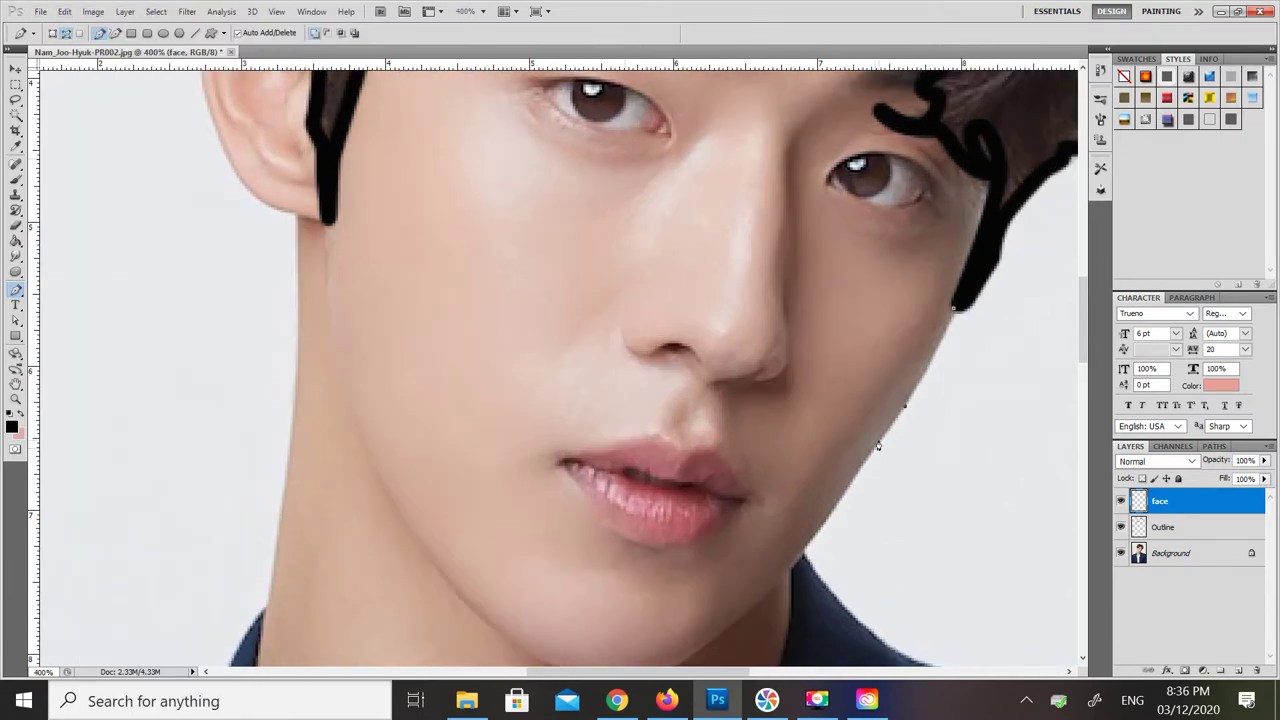
scroll(1085, 366, down, 3)
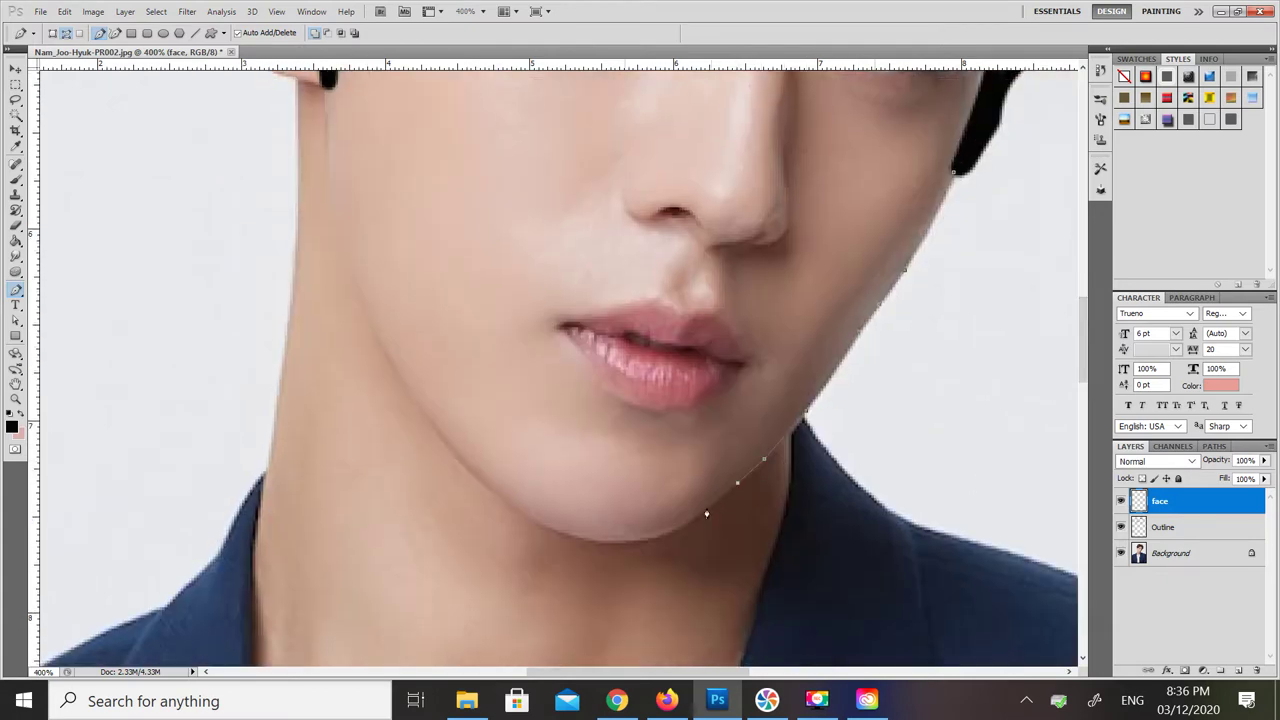
drag(610, 543, 552, 535)
drag(470, 472, 428, 405)
click(333, 213)
click(325, 156)
click(325, 88)
Step: Stroke the jawline path with a thinner hard round brush and delete the path
click(16, 178)
click(62, 33)
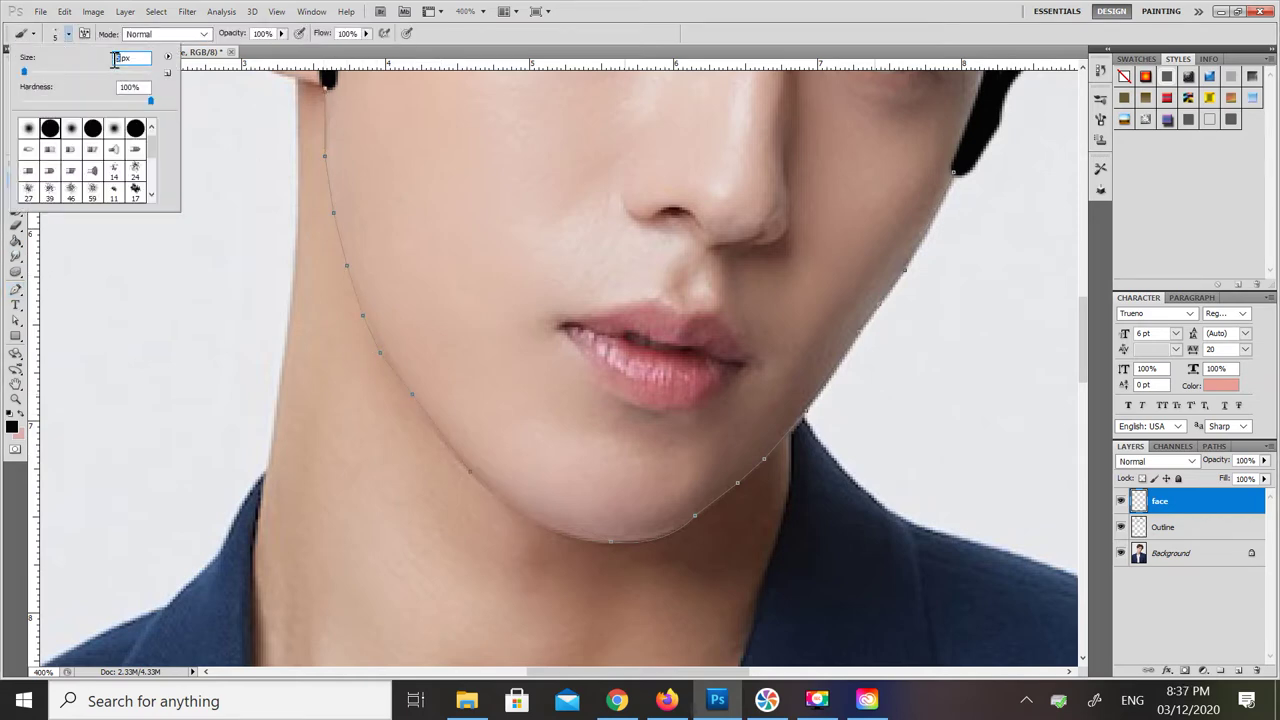
key(Return)
key(p)
right_click(352, 288)
click(414, 443)
key(Return)
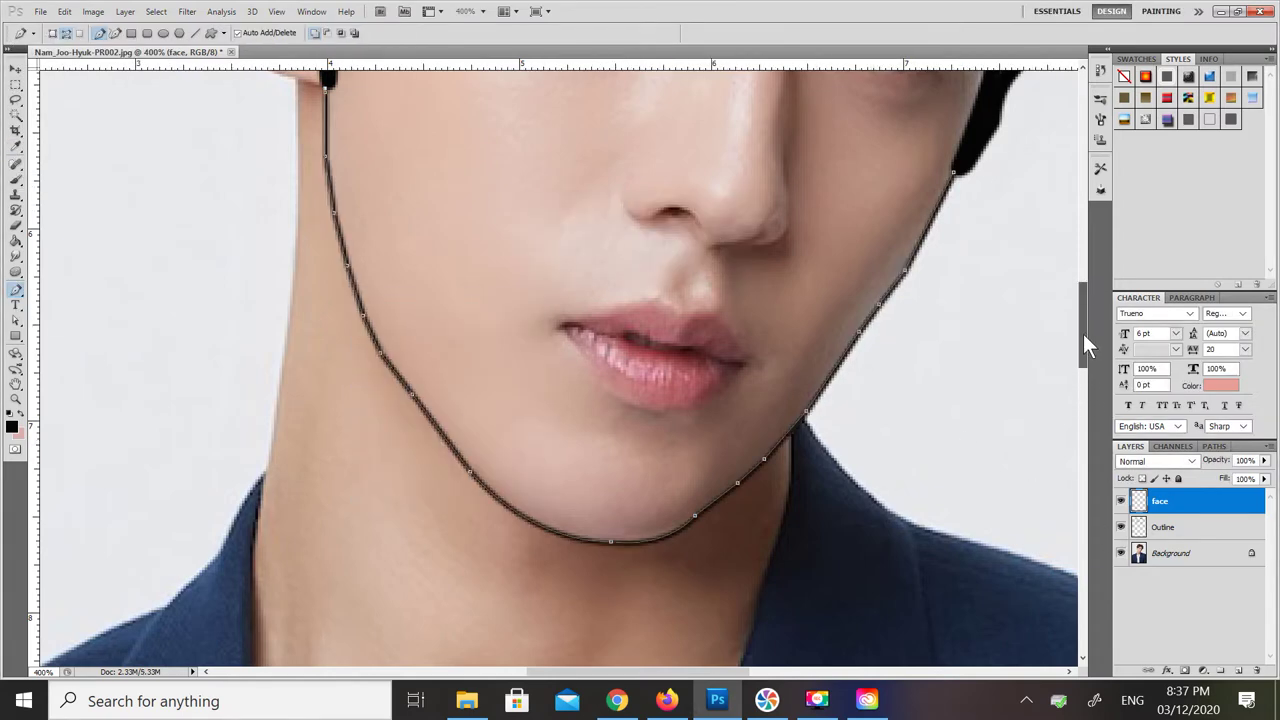
scroll(1083, 339, up, 3)
right_click(828, 390)
click(857, 420)
Step: Trace a Pen path around the outer edge of the ear down to the sideburn tip
key(ctrl+plus)
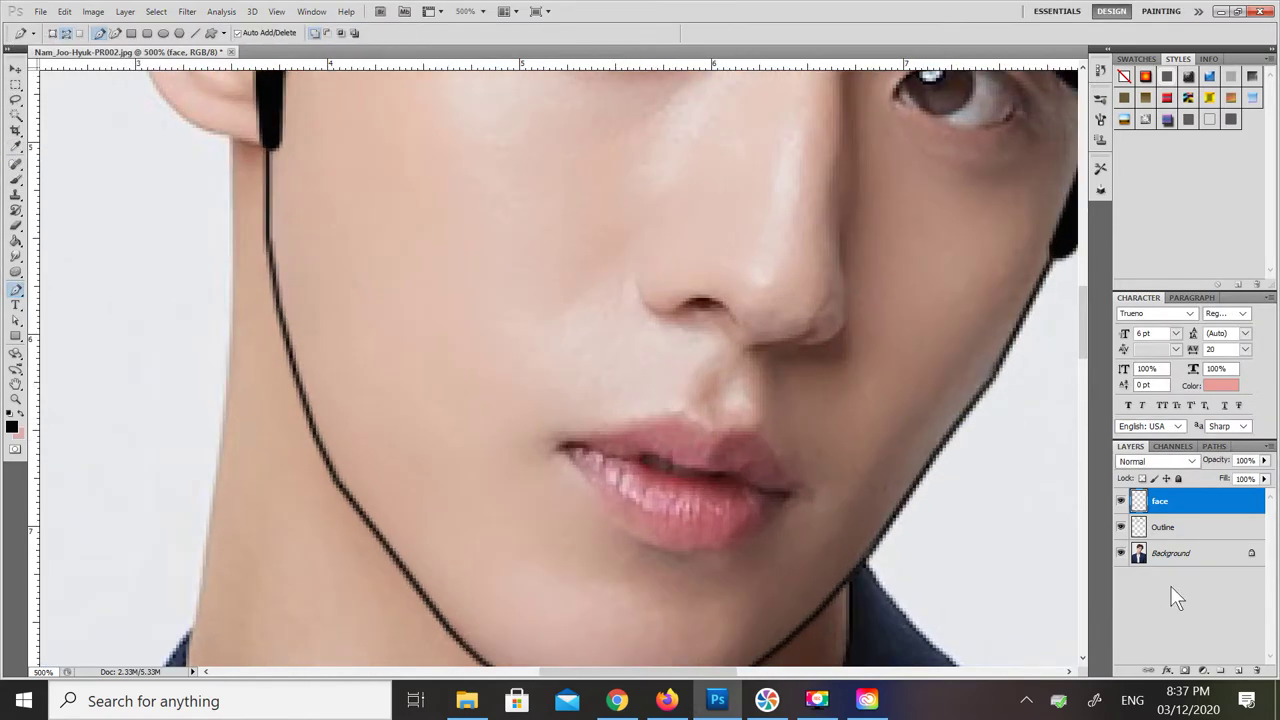
key(ctrl+minus)
key(ctrl+minus)
drag(1082, 347, 1082, 327)
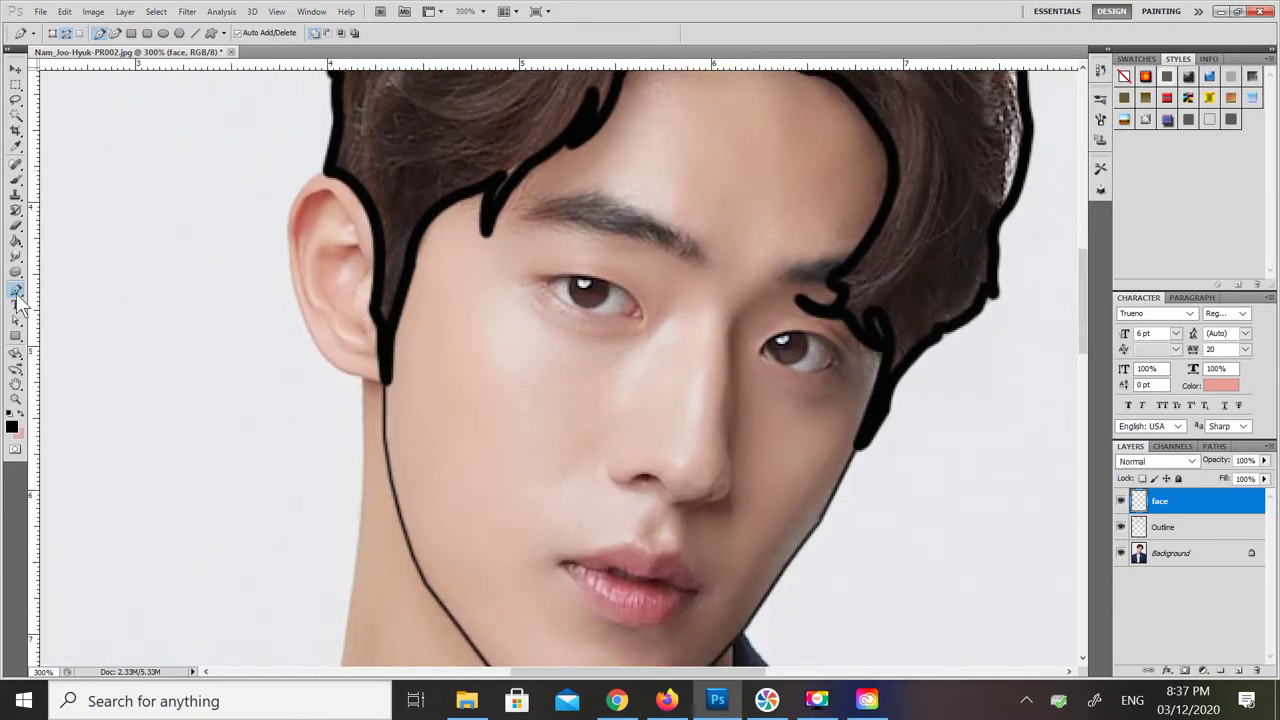
drag(288, 244, 300, 289)
alt+click(288, 245)
click(291, 279)
click(313, 340)
click(326, 360)
drag(365, 380, 391, 388)
Step: Stroke the outer ear path with the brush and delete the path
right_click(381, 390)
click(432, 502)
key(Return)
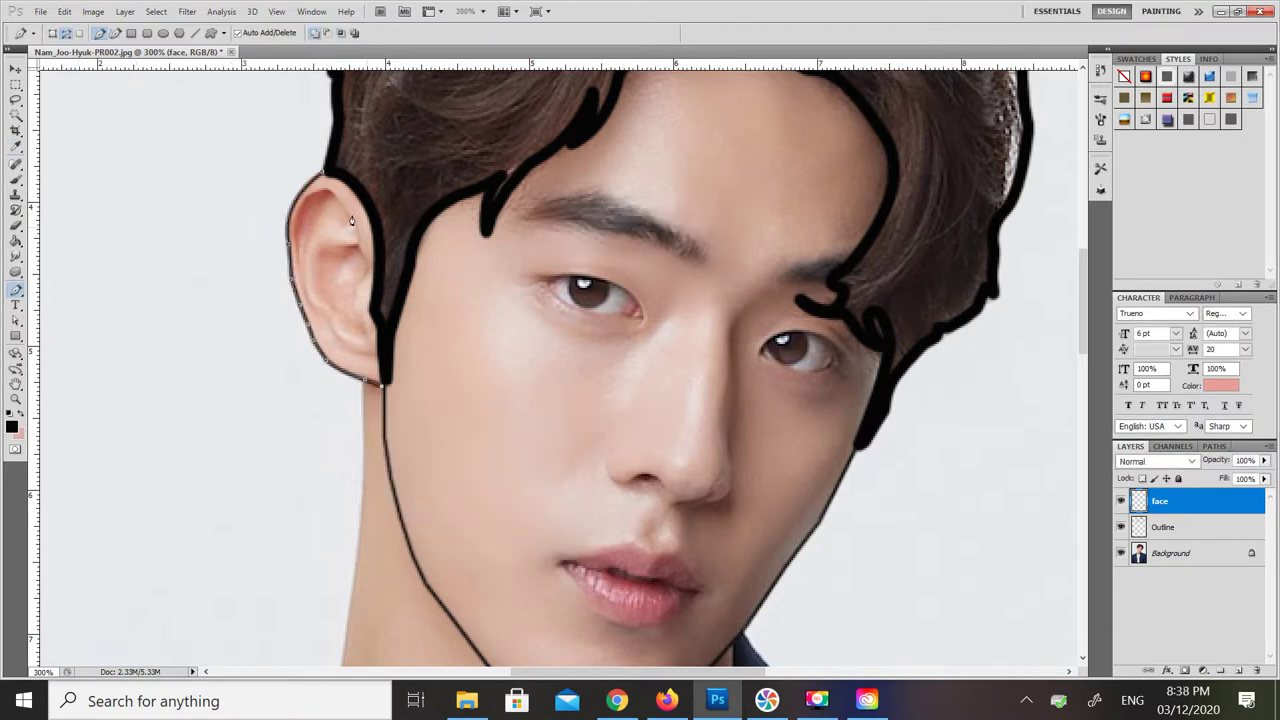
right_click(342, 367)
click(400, 397)
Step: Ink the ear's inner rim with a stroked Pen path and clear the path
click(303, 289)
mouse_move(349, 354)
mouse_down()
mouse_move(380, 356)
mouse_move(362, 358)
mouse_up()
right_click(375, 360)
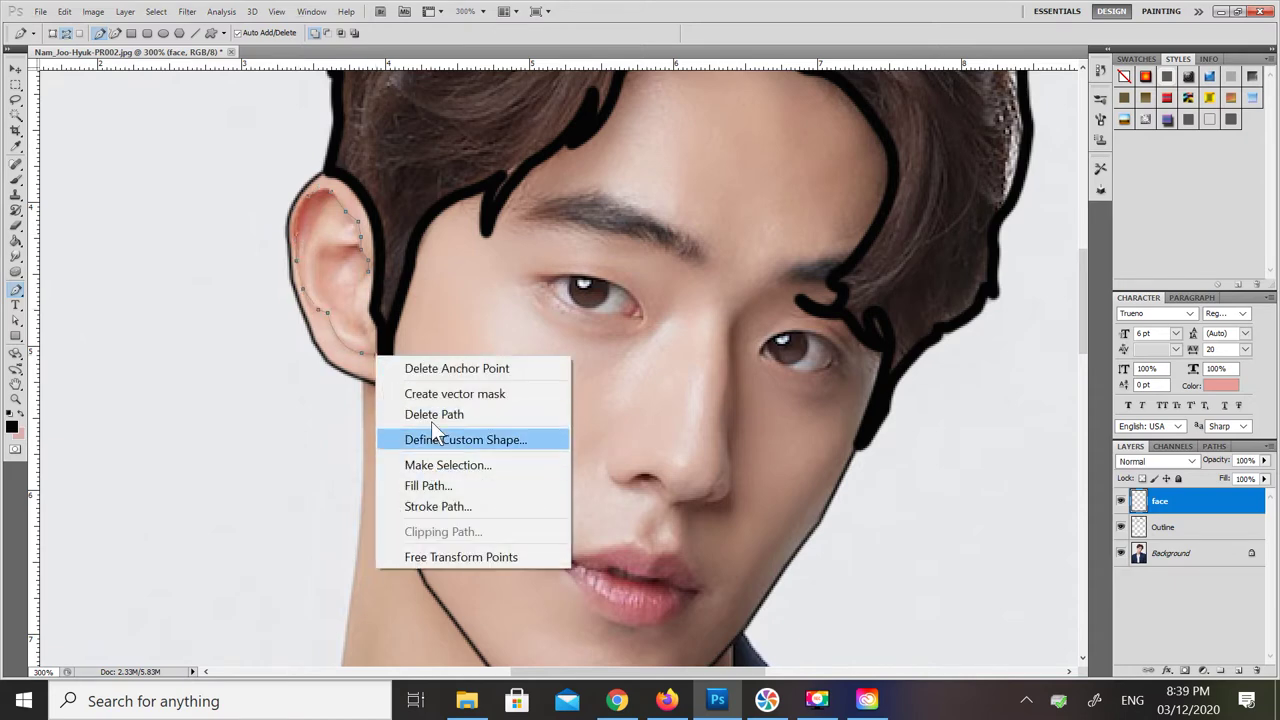
click(436, 501)
click(718, 244)
right_click(340, 260)
click(368, 281)
Step: Ink the inner fold around the ear opening with a stroked Pen path and clear the path
click(357, 247)
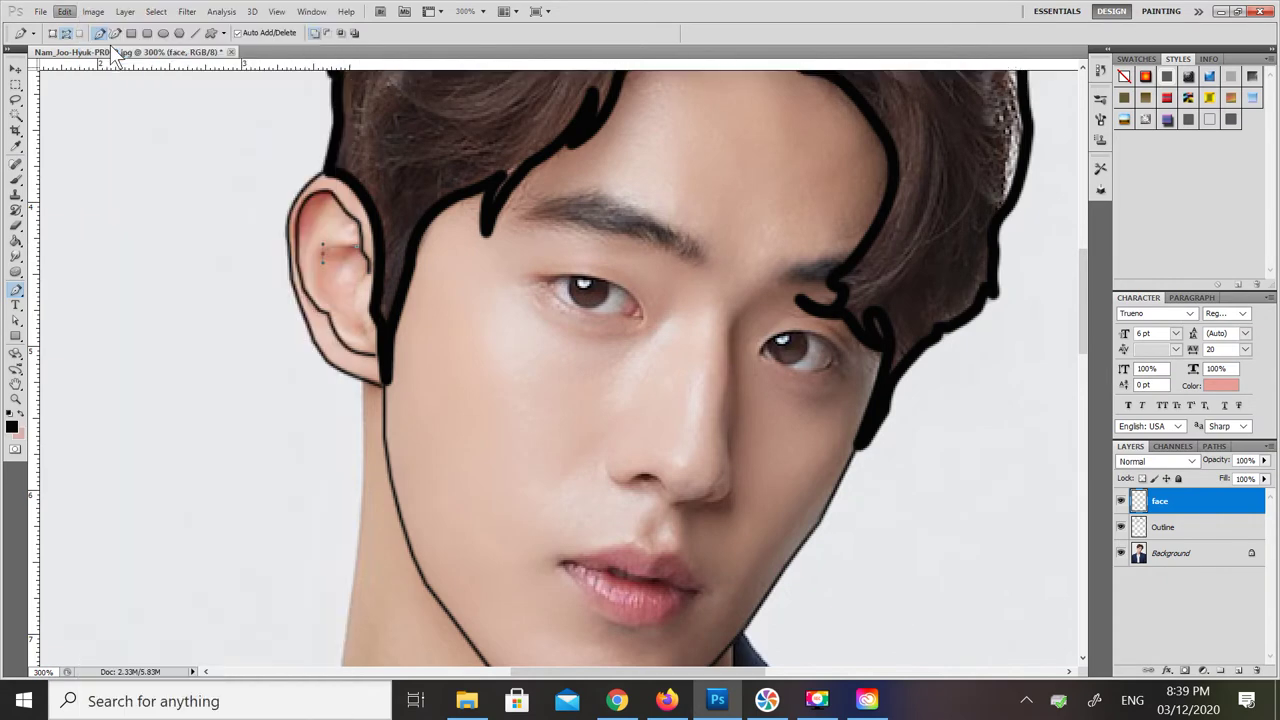
click(318, 283)
click(329, 304)
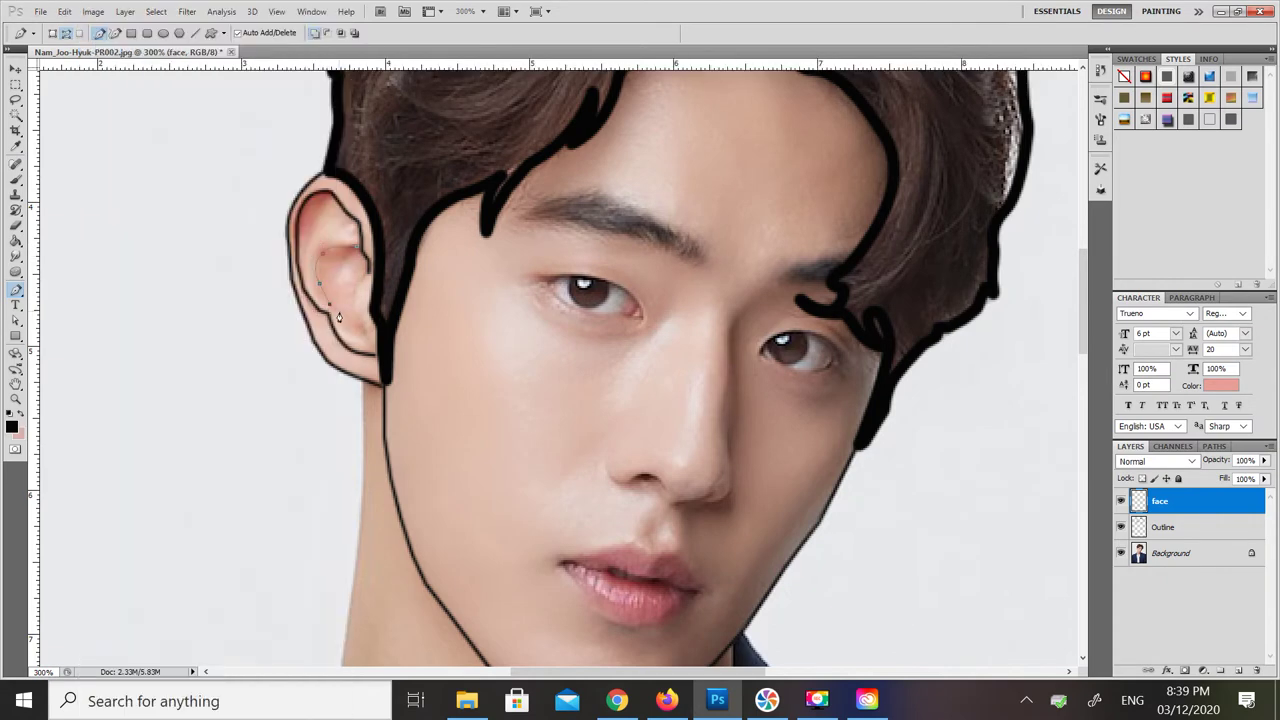
click(364, 342)
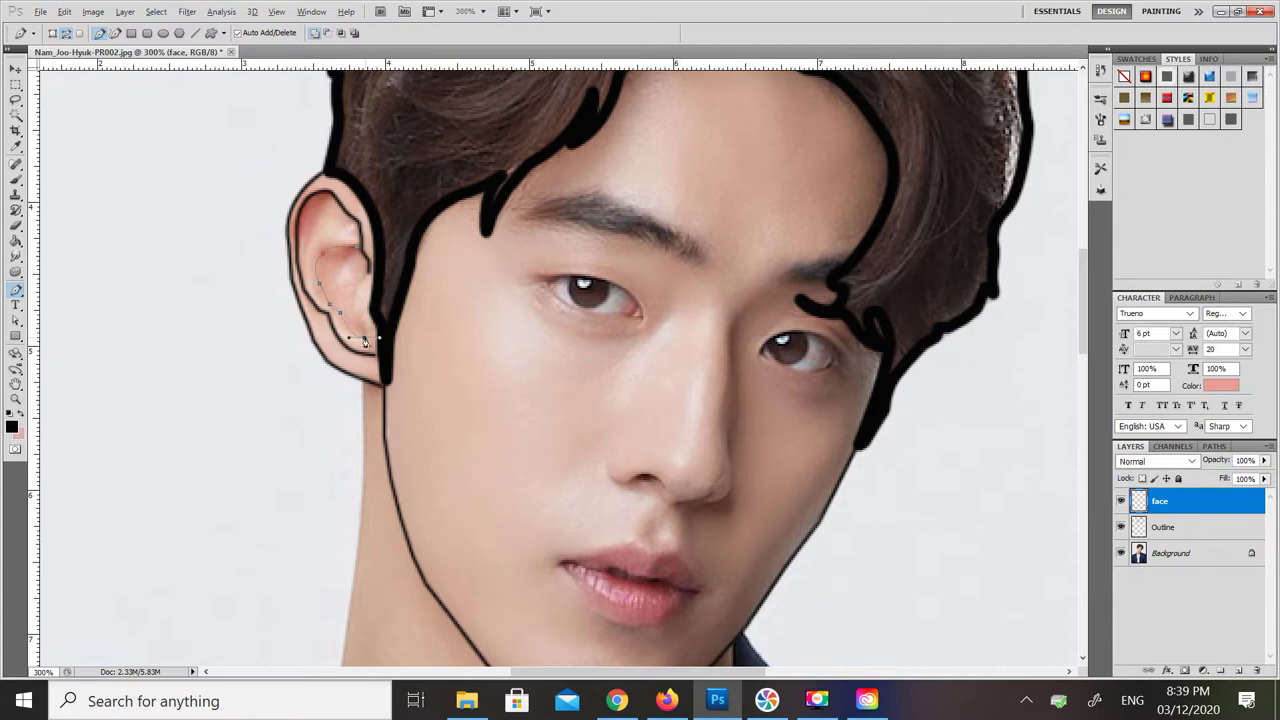
right_click(366, 276)
key(Escape)
right_click(338, 286)
click(406, 317)
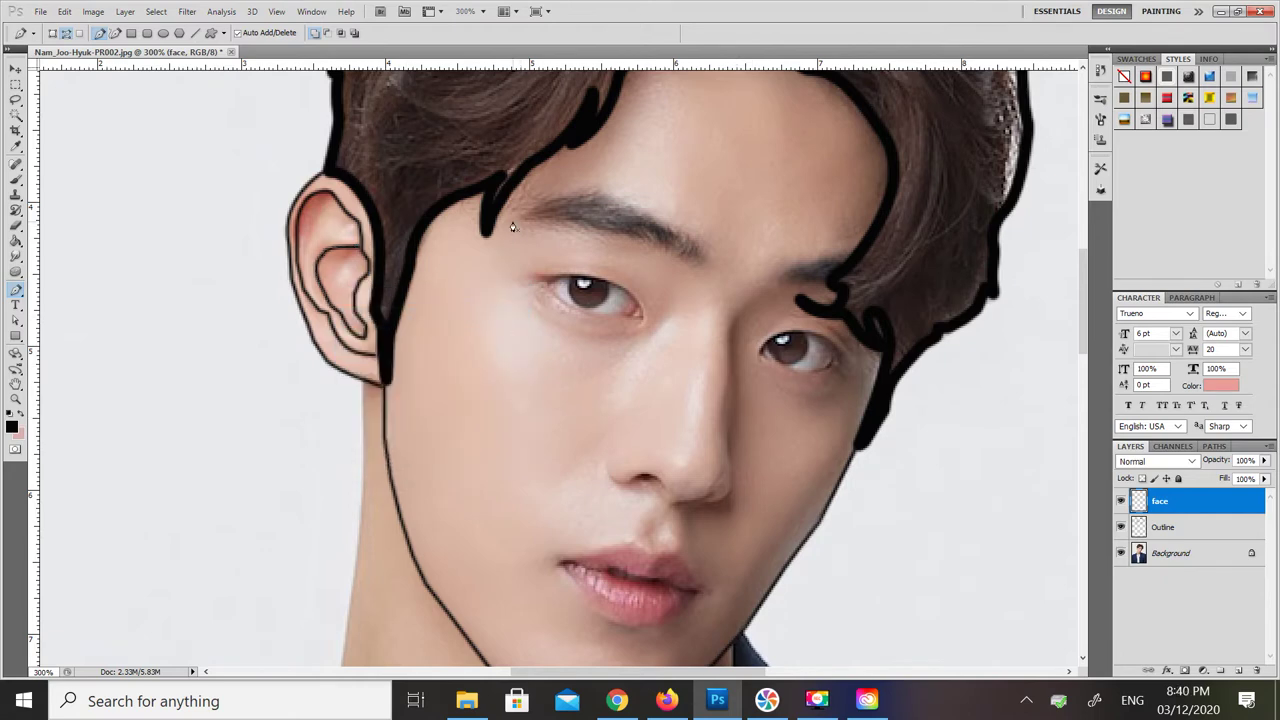
Step: Ink the outline of the fully visible eyebrow with a stroked Pen path and clear the path
click(557, 212)
right_click(570, 215)
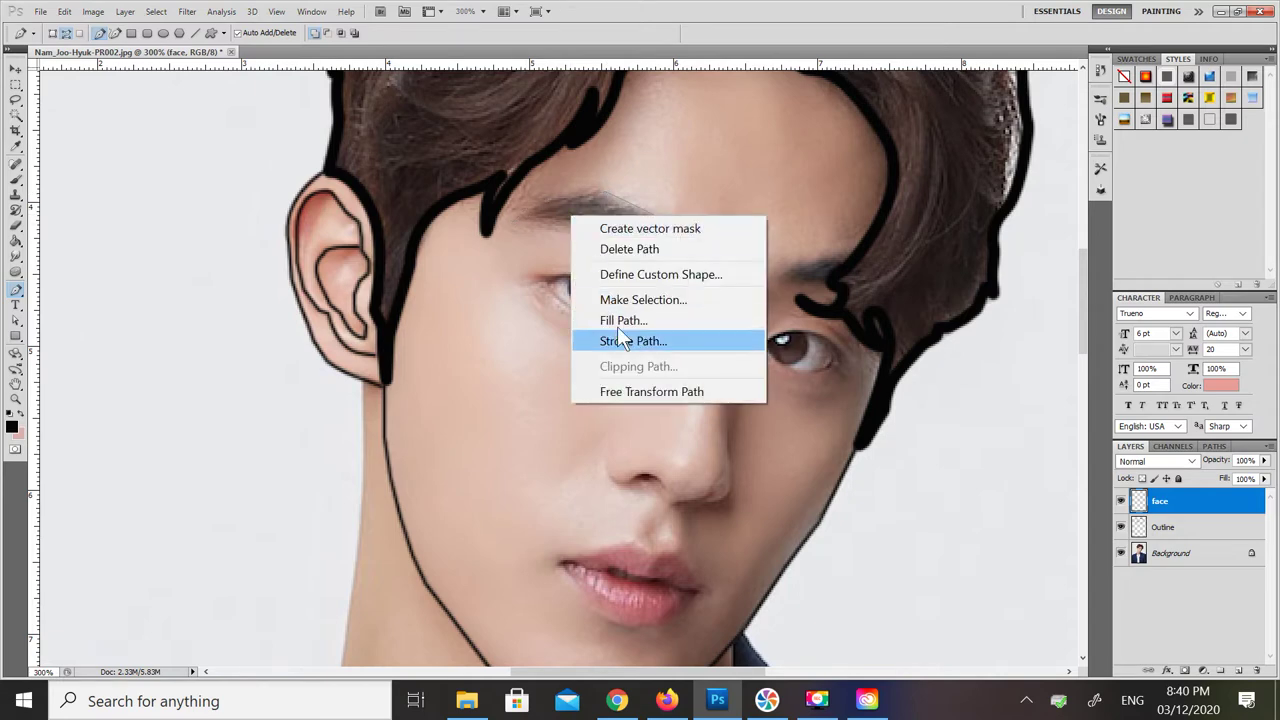
click(628, 340)
key(Return)
right_click(636, 222)
click(680, 254)
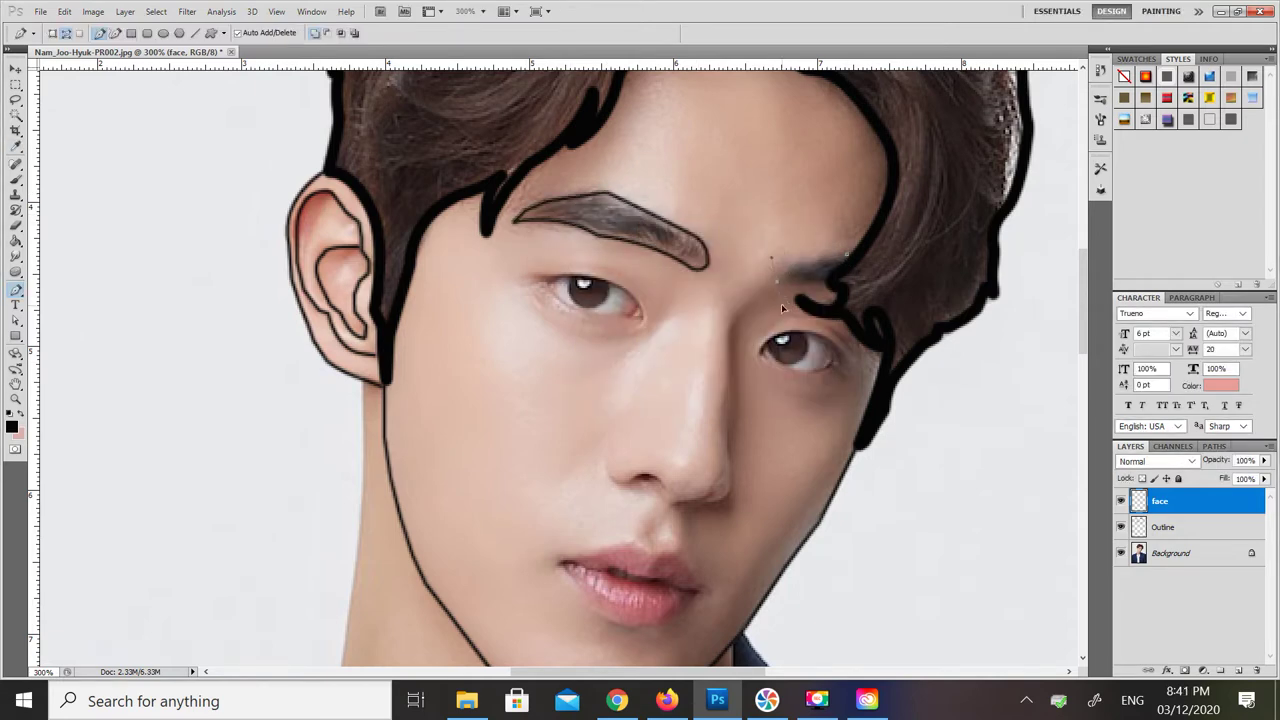
Step: Ink the visible part of the eyebrow under the fringe with a stroked Pen path and clear the path
drag(806, 283, 815, 282)
alt+click(806, 283)
click(825, 282)
right_click(826, 271)
click(868, 349)
click(717, 230)
right_click(800, 273)
click(846, 395)
key(Return)
right_click(797, 274)
click(845, 308)
Step: Trace a Pen path down the nose bridge, around the tip and along the base to the nostril wing
key(ctrl+plus)
key(ctrl+plus)
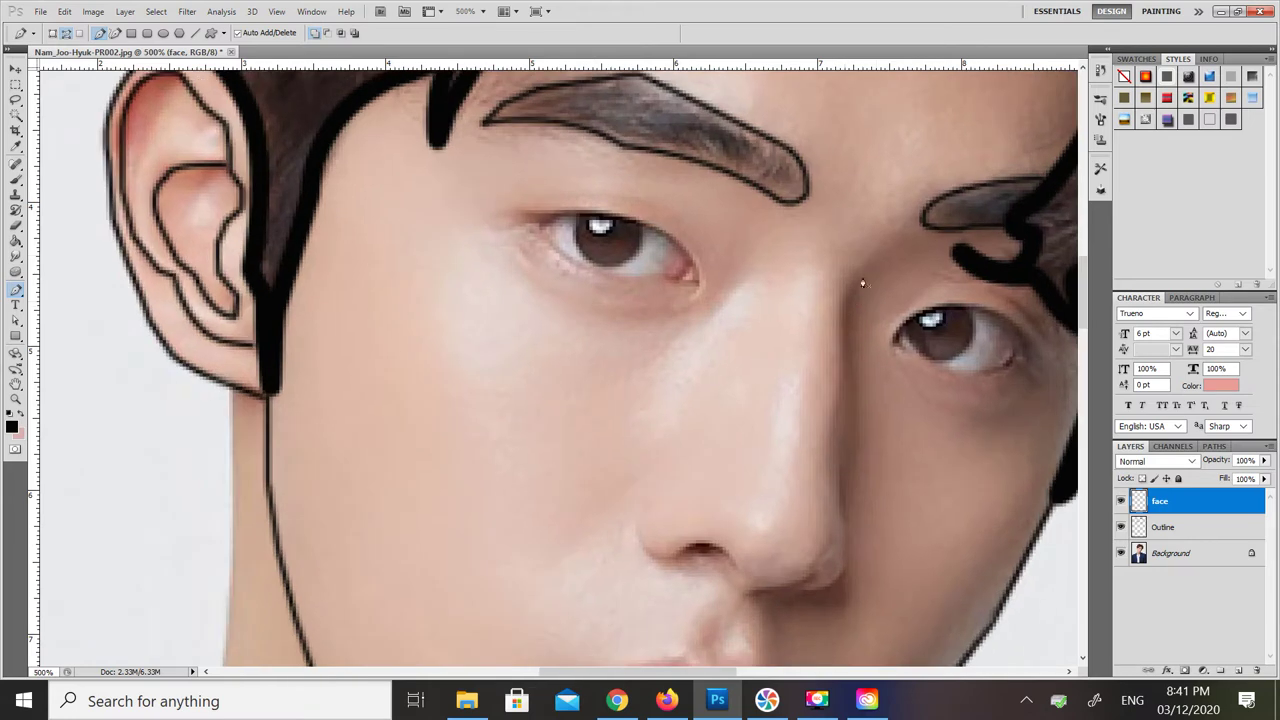
drag(847, 312, 846, 348)
drag(840, 471, 847, 557)
drag(794, 591, 752, 598)
drag(647, 553, 659, 568)
Step: Finish the nostril wing curve, stroke the nose path with the brush and delete the path
right_click(636, 536)
right_click(642, 510)
click(700, 450)
key(Return)
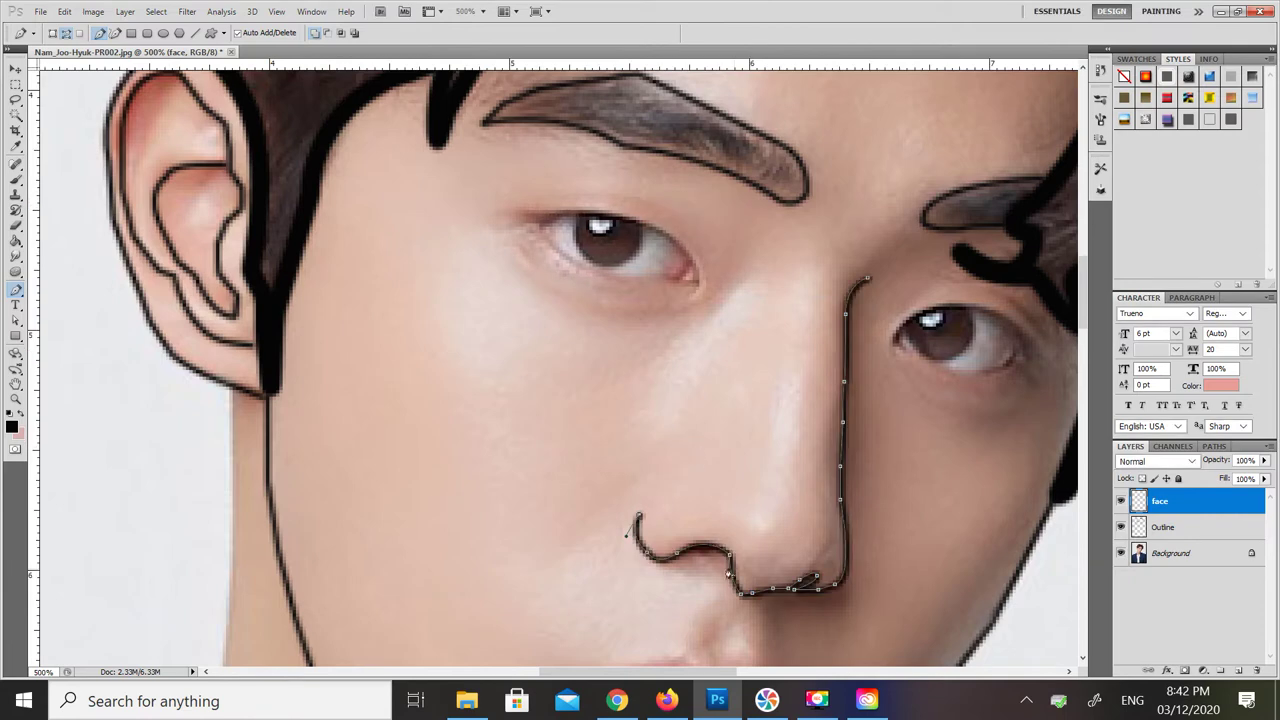
right_click(652, 560)
click(714, 409)
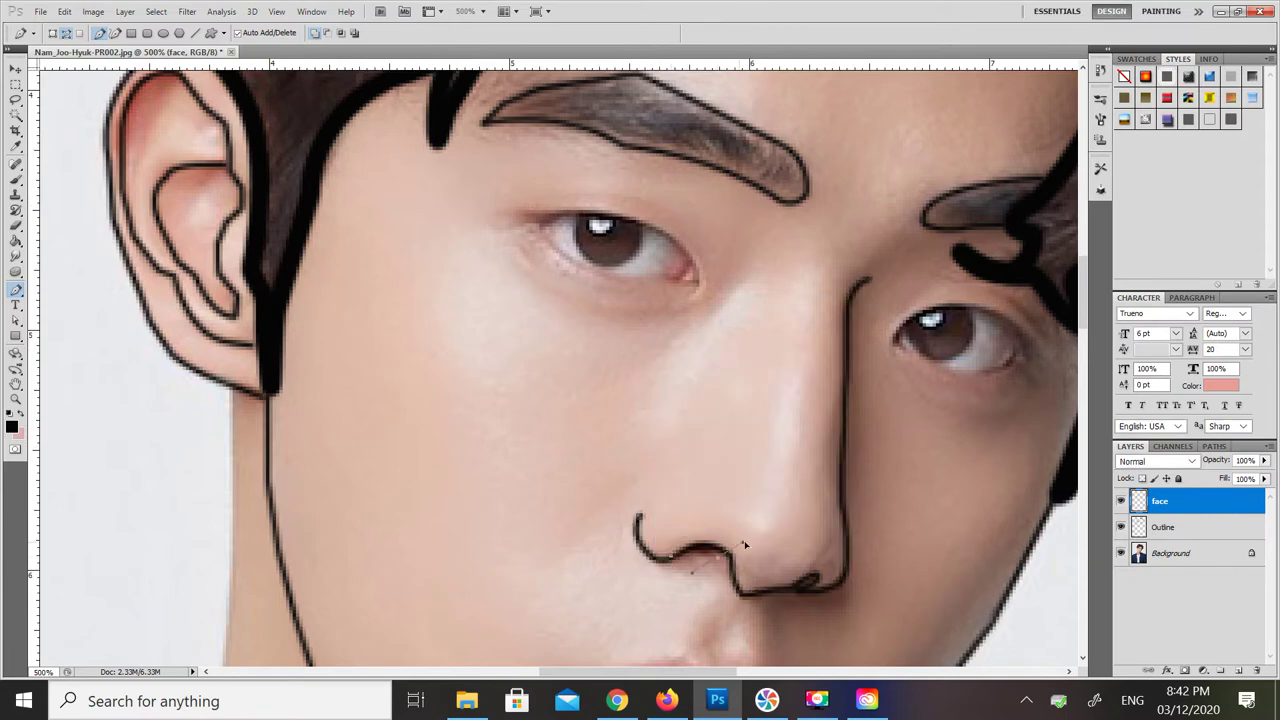
Step: Ink the lower edge of the nostril with a stroked Pen path and clear the path
drag(726, 555, 752, 533)
right_click(724, 558)
click(775, 491)
key(Return)
right_click(707, 561)
click(740, 404)
Step: Hide the Background layer to review the line art on its own, and show the layer again
click(1121, 553)
key(ctrl+minus)
key(ctrl+minus)
key(ctrl+minus)
key(ctrl+minus)
key(ctrl+plus)
key(ctrl+plus)
click(1121, 553)
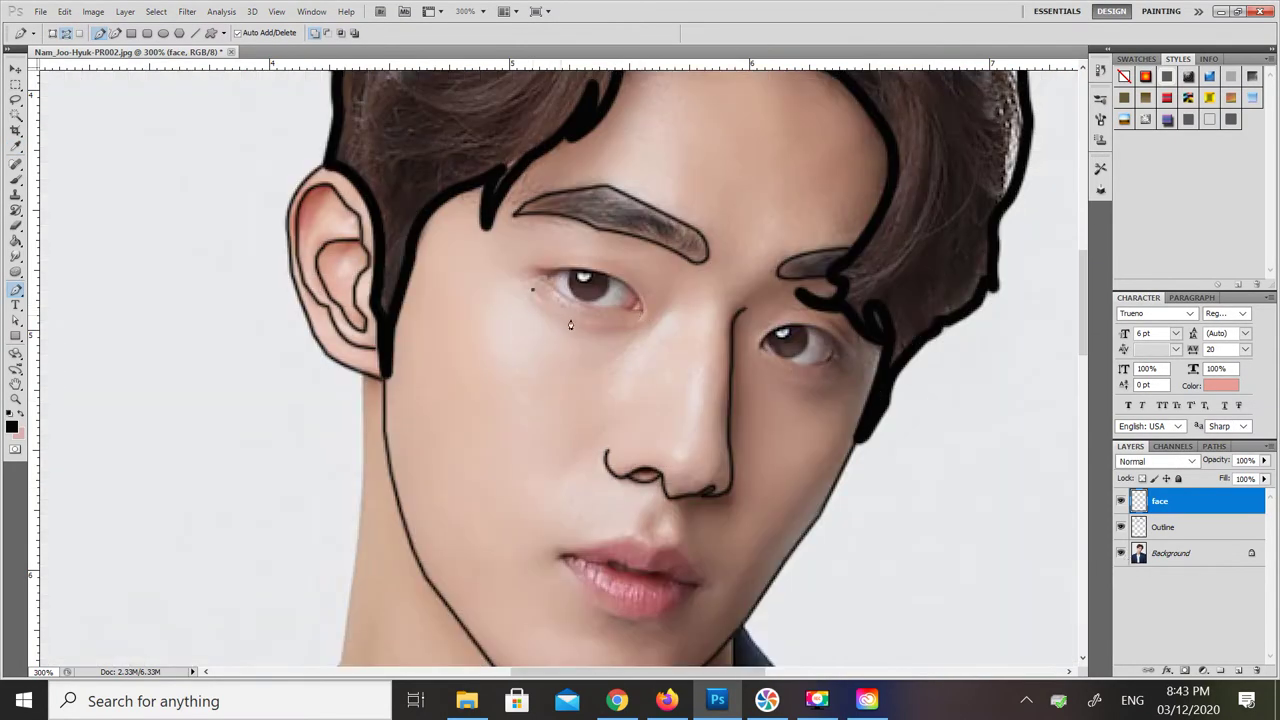
Step: Ink the under-eye crease below the eye on the ear side by stroking its Pen path
right_click(620, 325)
click(655, 473)
key(Return)
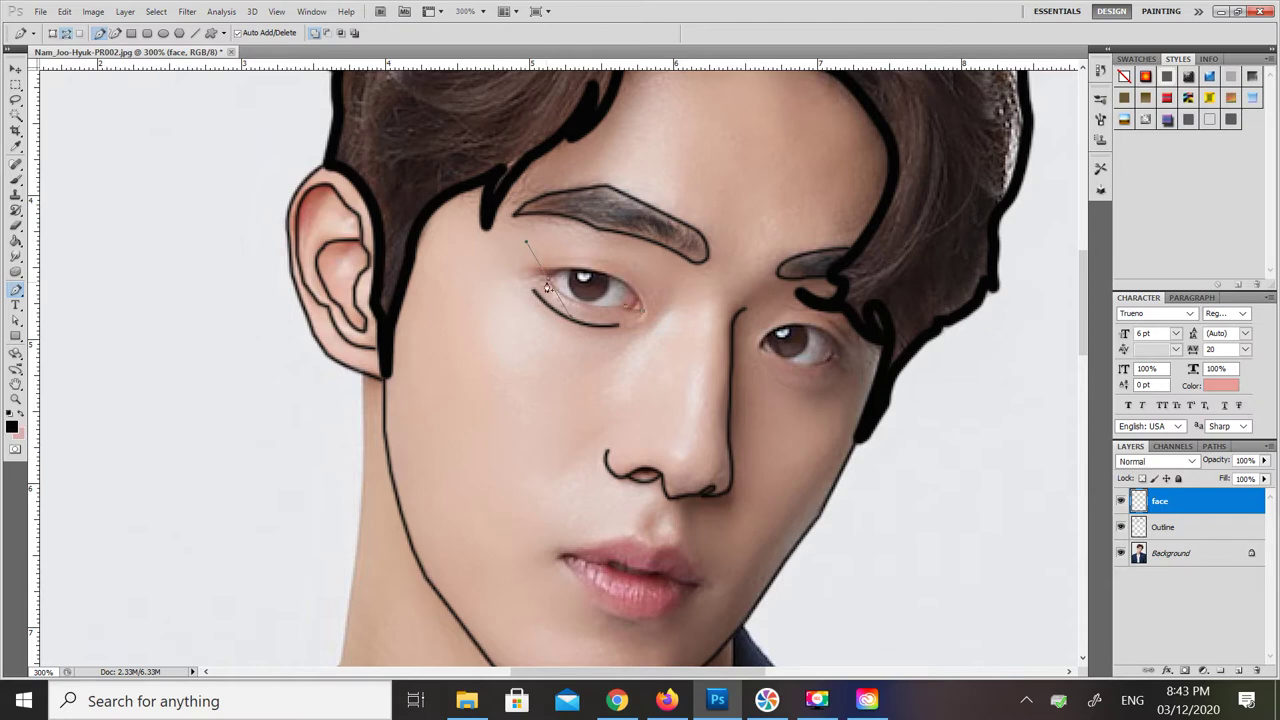
Step: Trace the outline of the ear-side eye along both lids with the Pen tool, stroke it and delete the path
key(ctrl+plus)
key(ctrl+plus)
alt+click(542, 220)
drag(594, 204, 624, 202)
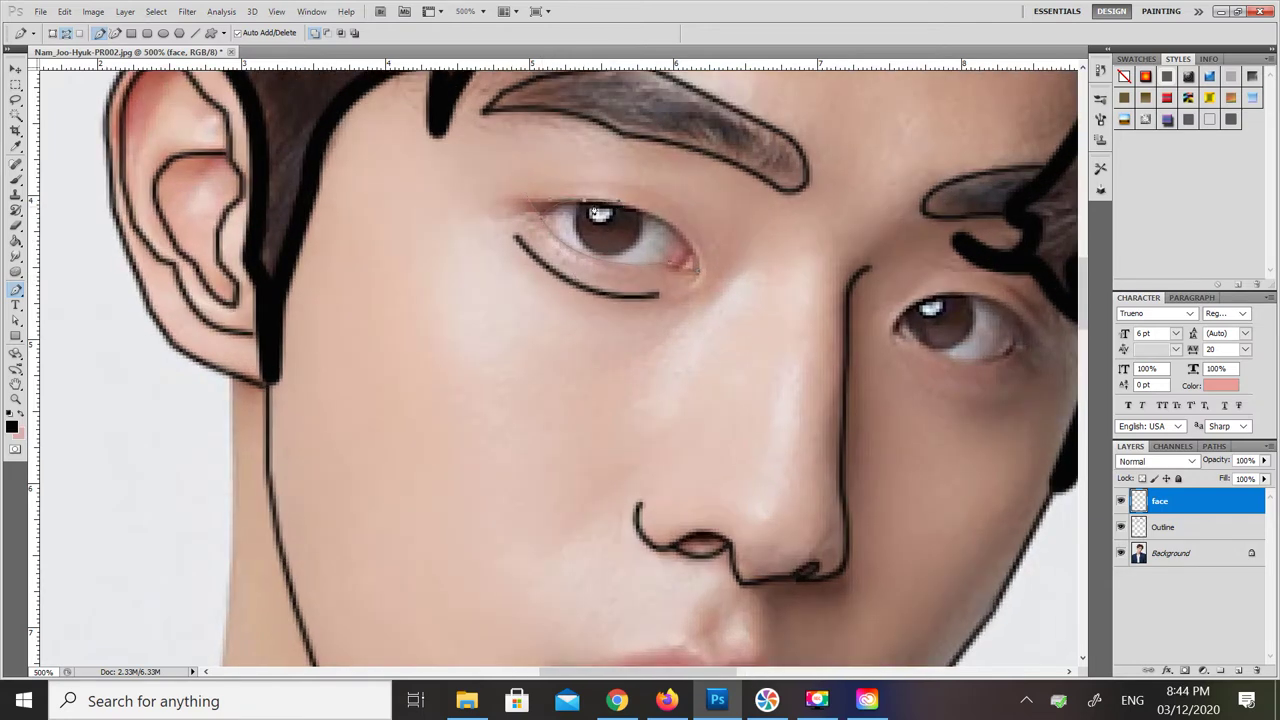
right_click(695, 266)
click(740, 318)
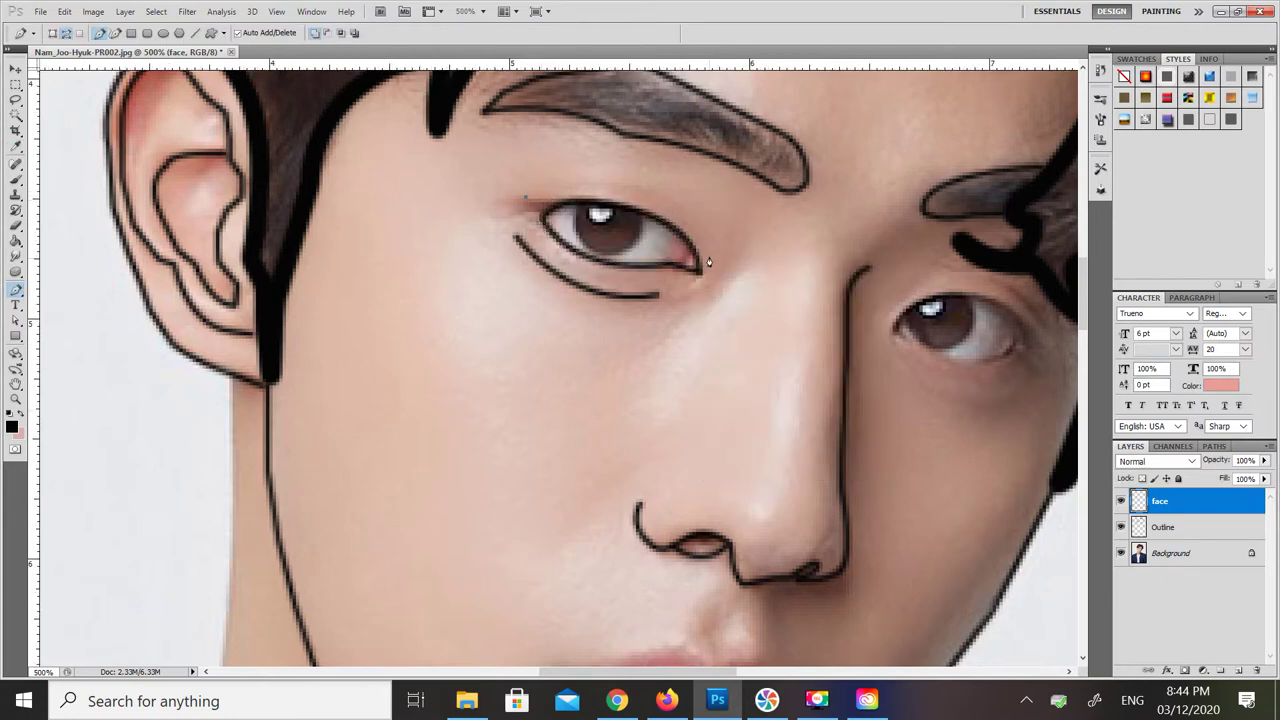
Step: Ink the upper eyelid crease above the ear-side eye with a stroked Pen path
drag(732, 283, 795, 350)
drag(729, 286, 772, 350)
right_click(712, 257)
click(762, 396)
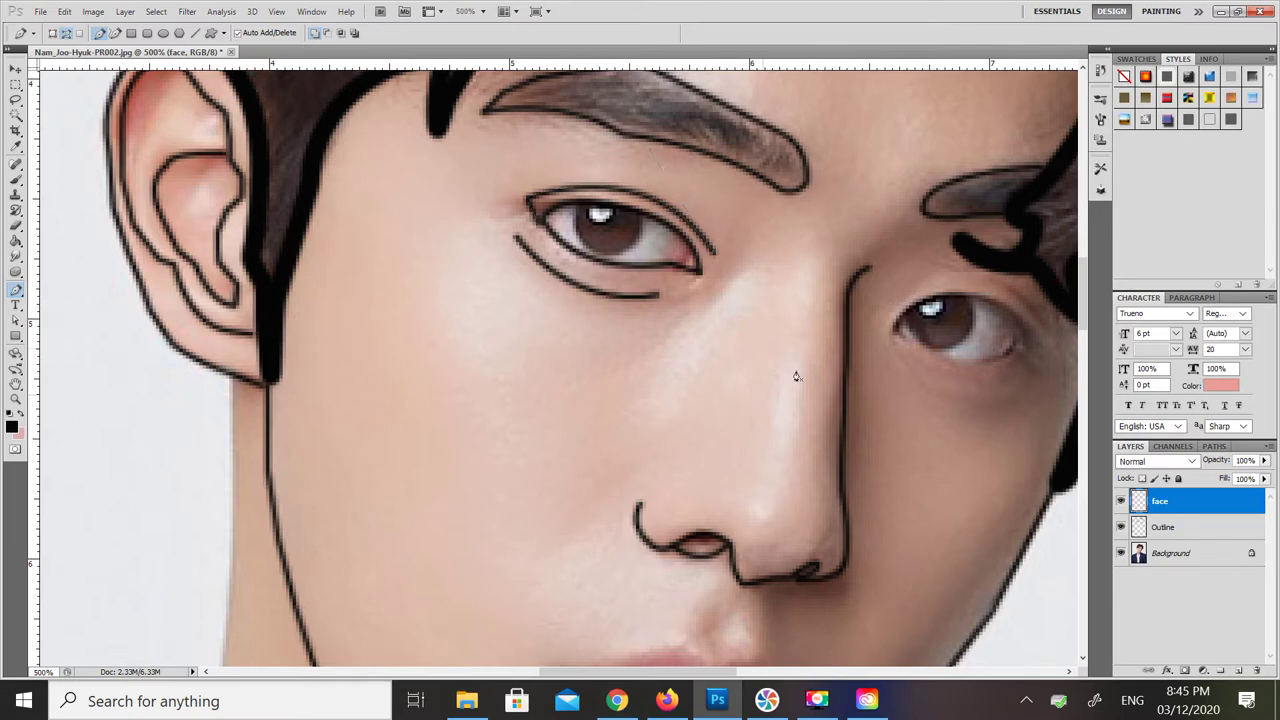
Step: Ink the eyelid crease and the closed outline of the other eye with stroked Pen paths
drag(1049, 329, 1076, 388)
right_click(1051, 332)
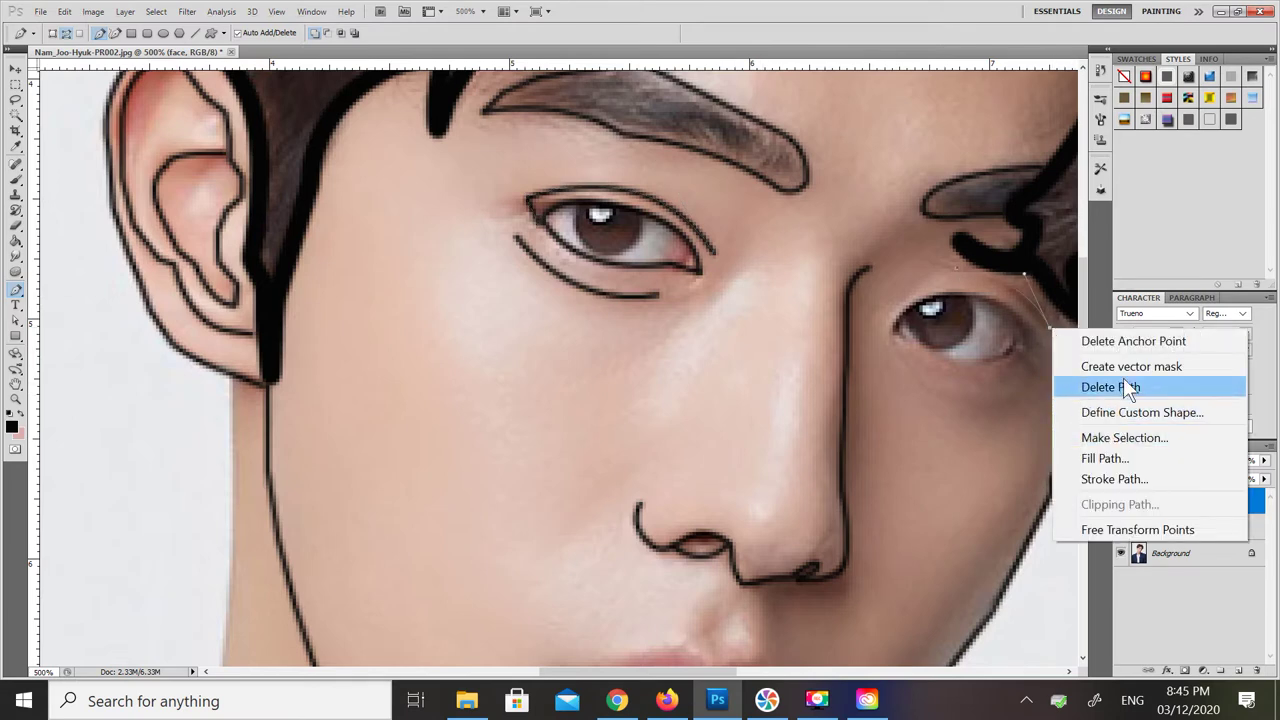
click(1110, 471)
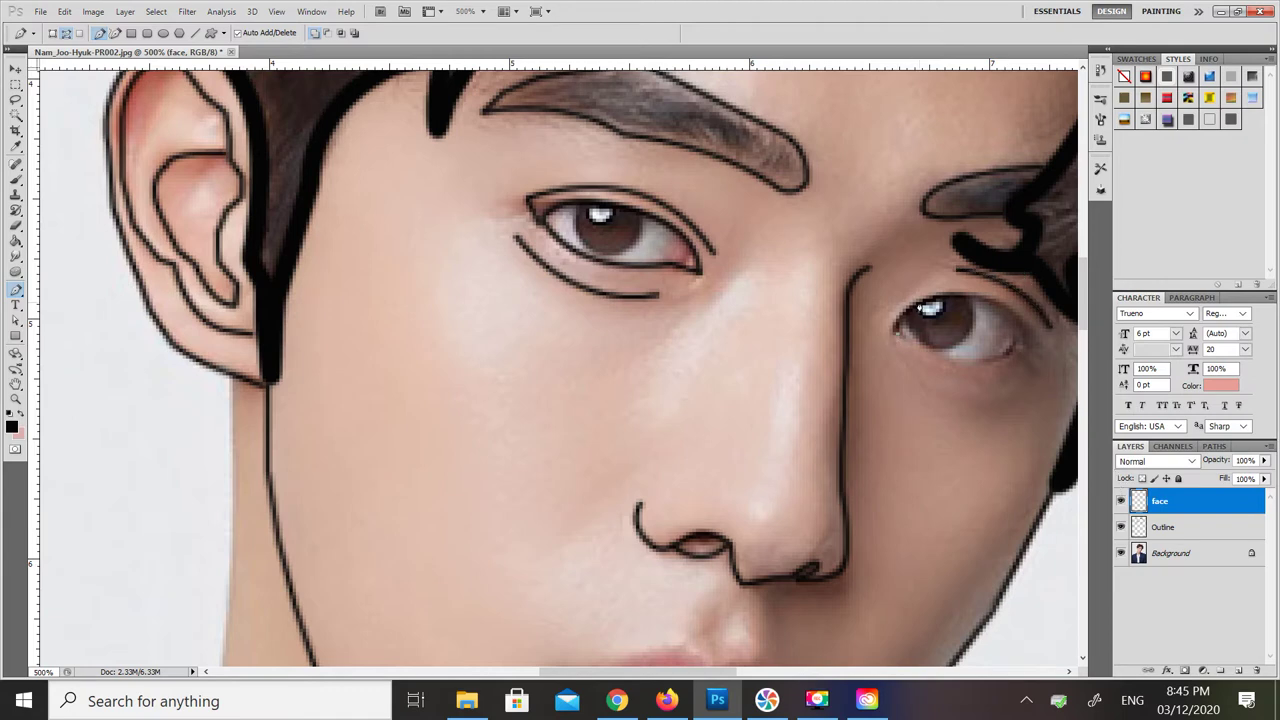
drag(1030, 343, 1054, 418)
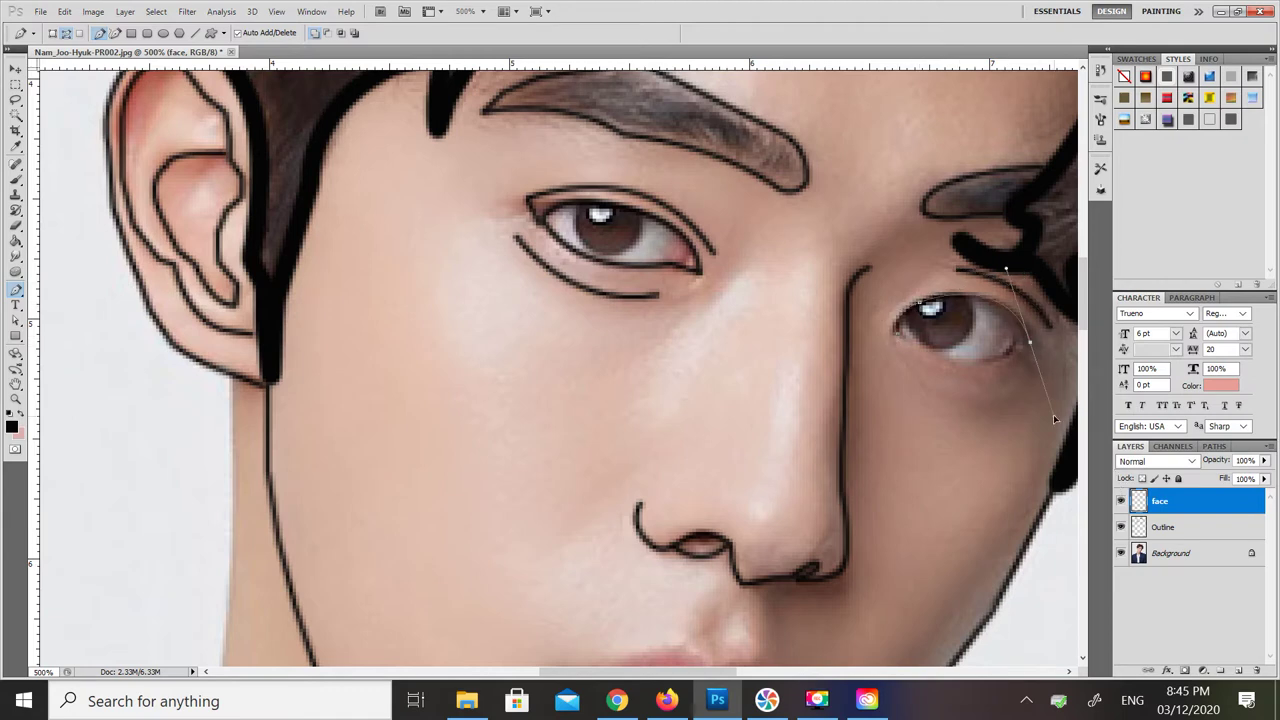
right_click(900, 337)
click(943, 486)
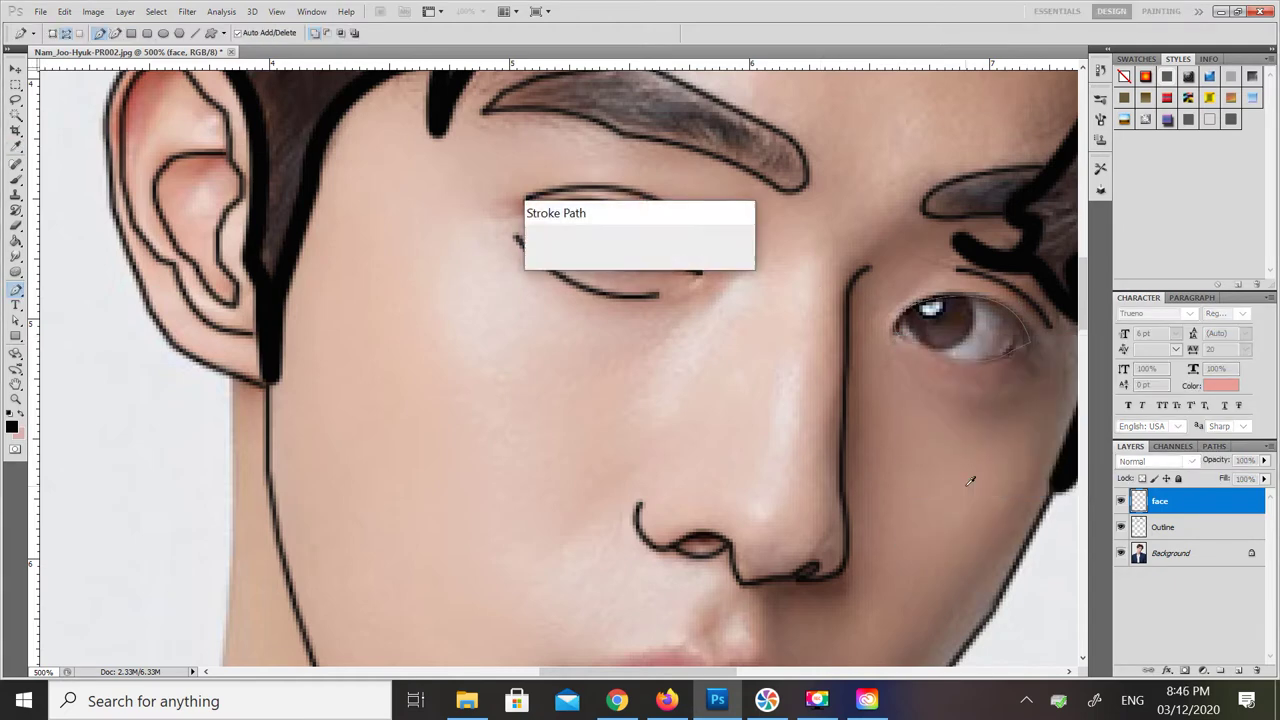
key(Return)
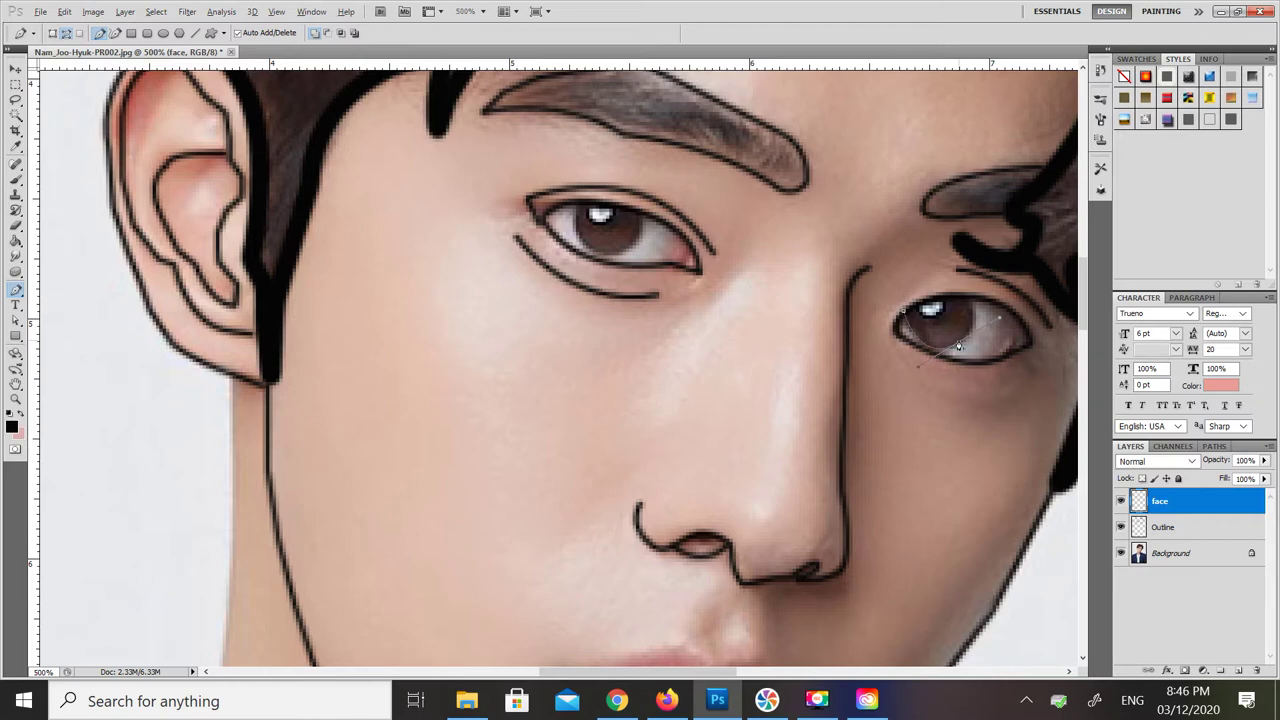
Step: Ink the iris and pupil curves of the eye beneath the fringe with stroked Pen paths
right_click(970, 298)
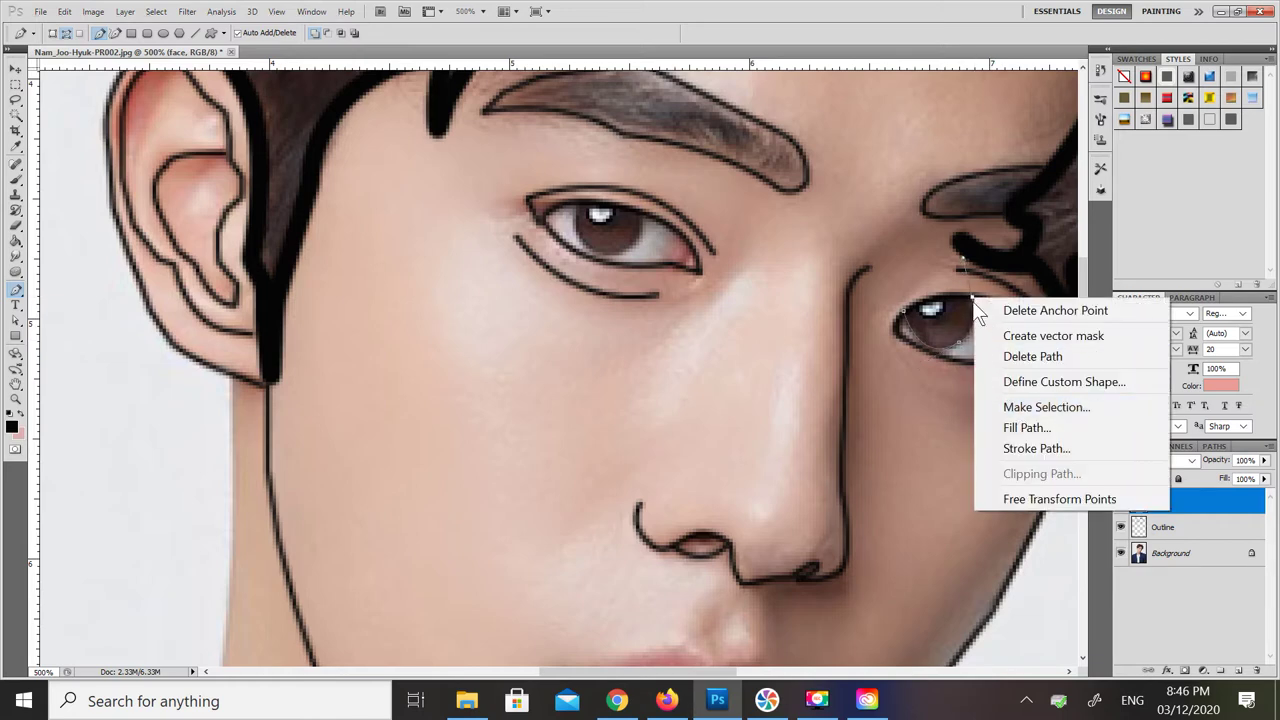
click(1021, 432)
key(Return)
key(Return)
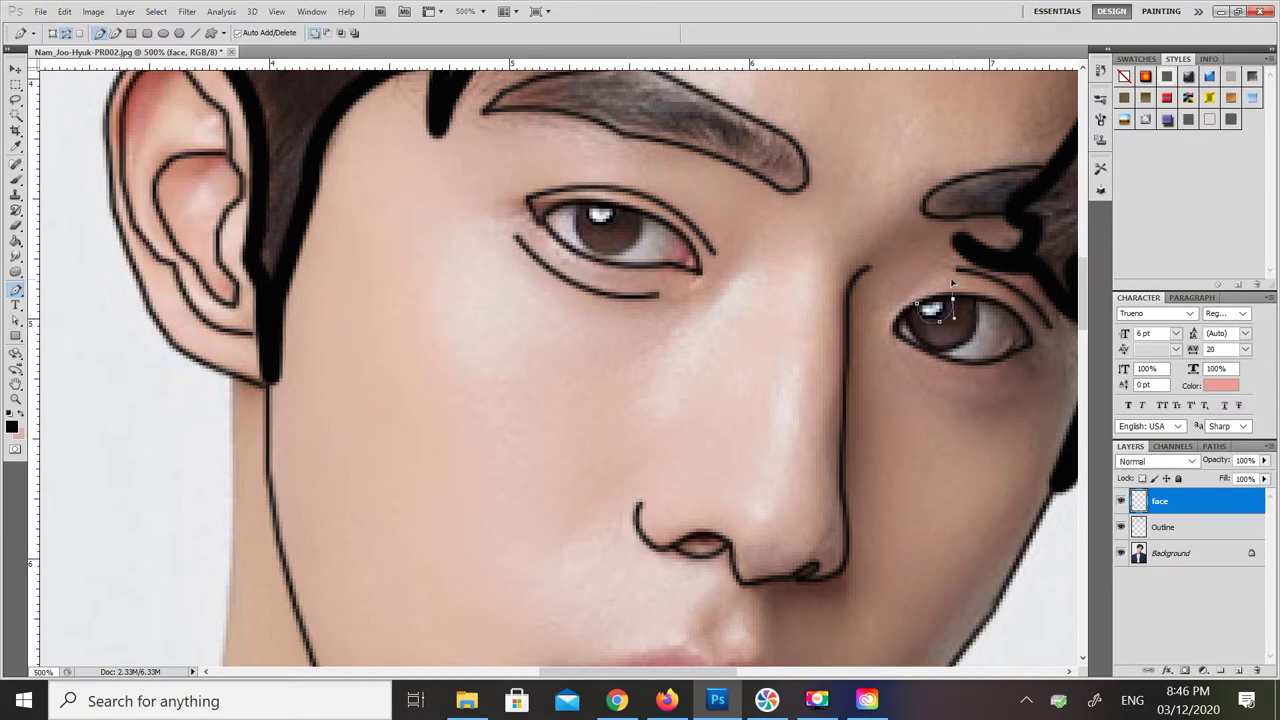
right_click(951, 298)
click(998, 455)
key(Return)
Step: Ink the iris and pupil curves of the ear-side eye with stroked Pen paths
click(619, 257)
right_click(639, 215)
click(684, 343)
key(Return)
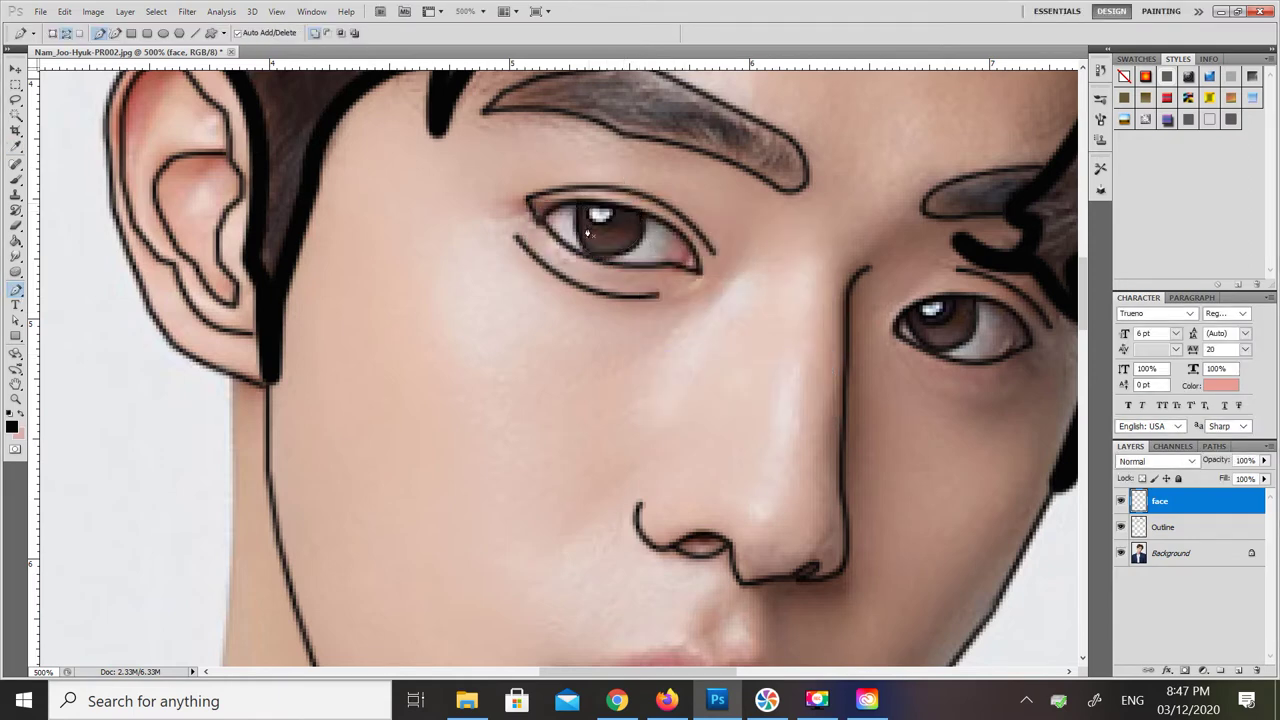
drag(604, 234, 637, 238)
right_click(625, 207)
click(676, 359)
Step: Hide the Background layer to check the inked eyes, and show the layer again
key(ctrl+minus)
key(ctrl+minus)
key(ctrl+minus)
click(1121, 554)
click(1121, 554)
Step: Trace the outer contour of both lips with a closed Pen path and stroke it with the brush
key(ctrl+plus)
key(ctrl+plus)
drag(1082, 298, 1088, 345)
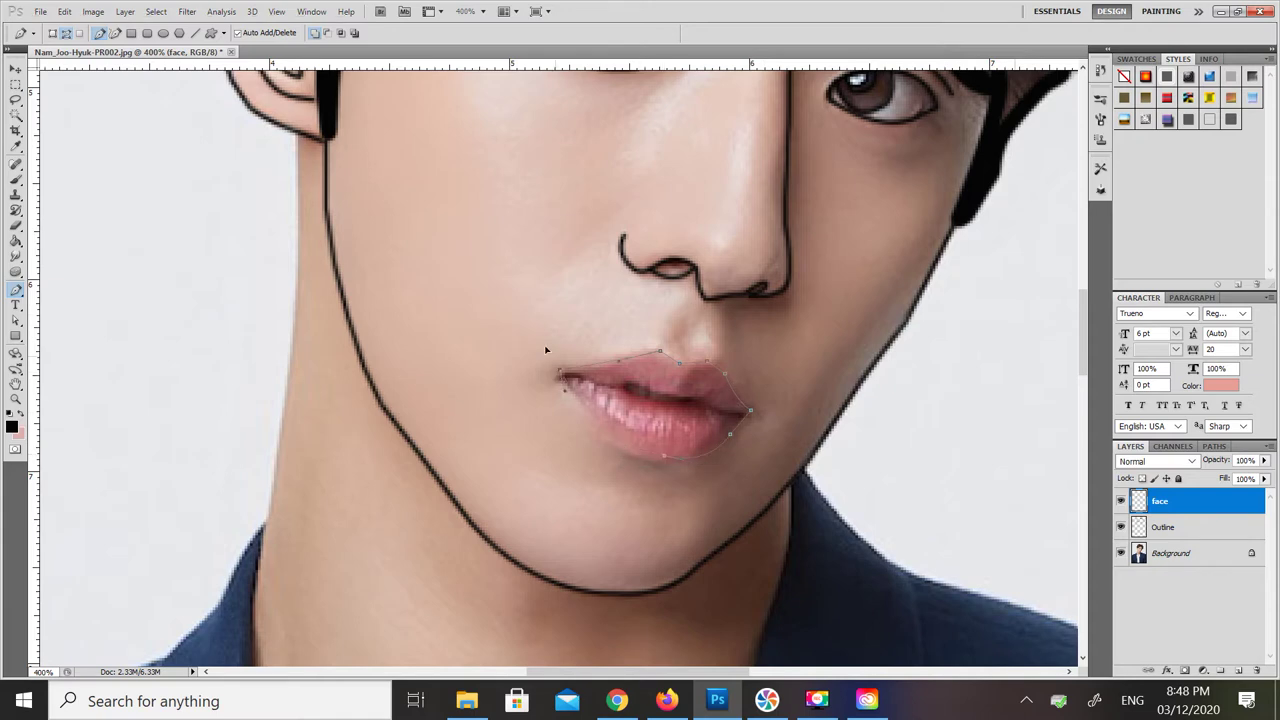
right_click(574, 377)
click(640, 503)
key(Return)
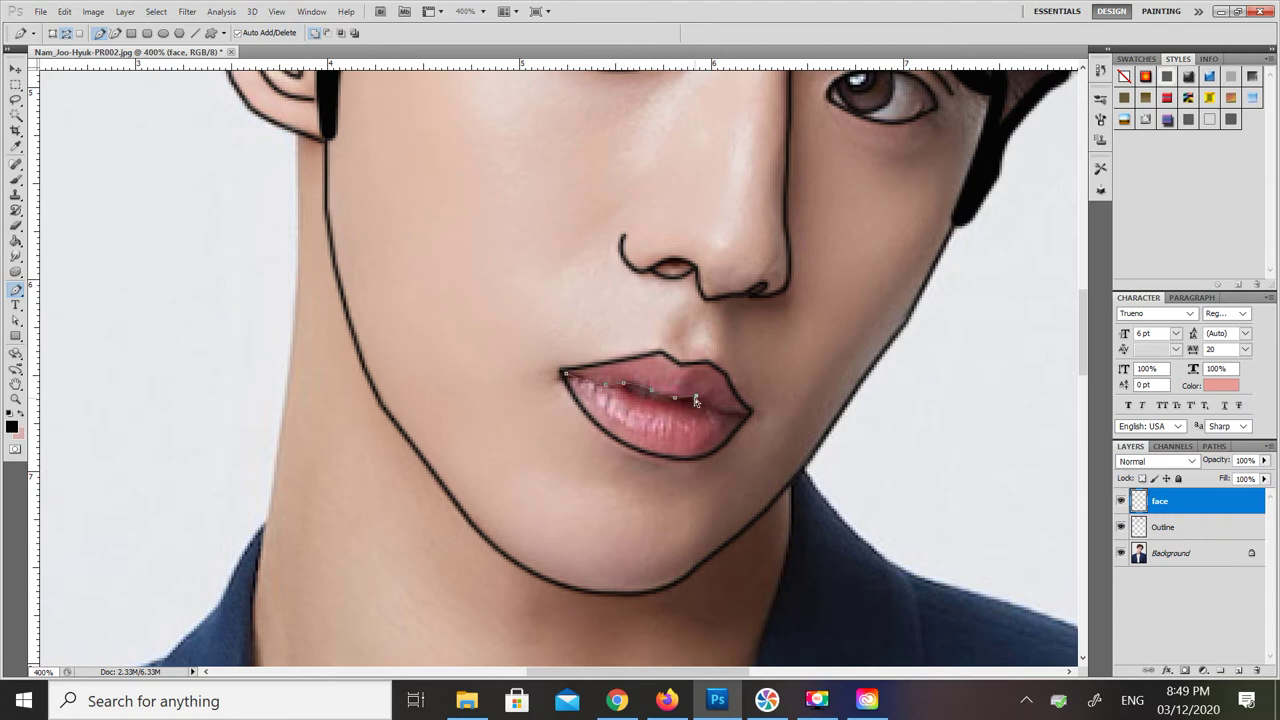
Step: Ink the line where the lips meet, from one mouth corner to the other, with a stroked Pen path
key(ctrl+plus)
key(ctrl+plus)
drag(828, 434, 876, 430)
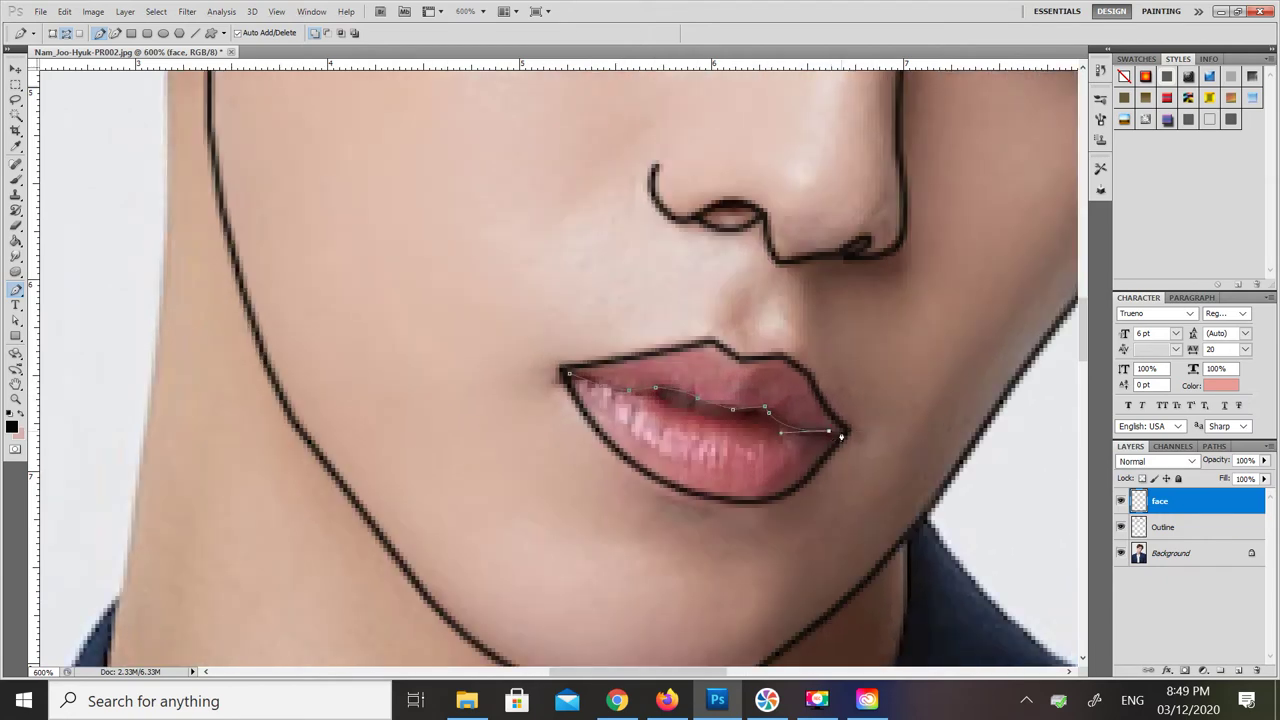
right_click(841, 436)
click(900, 562)
key(Return)
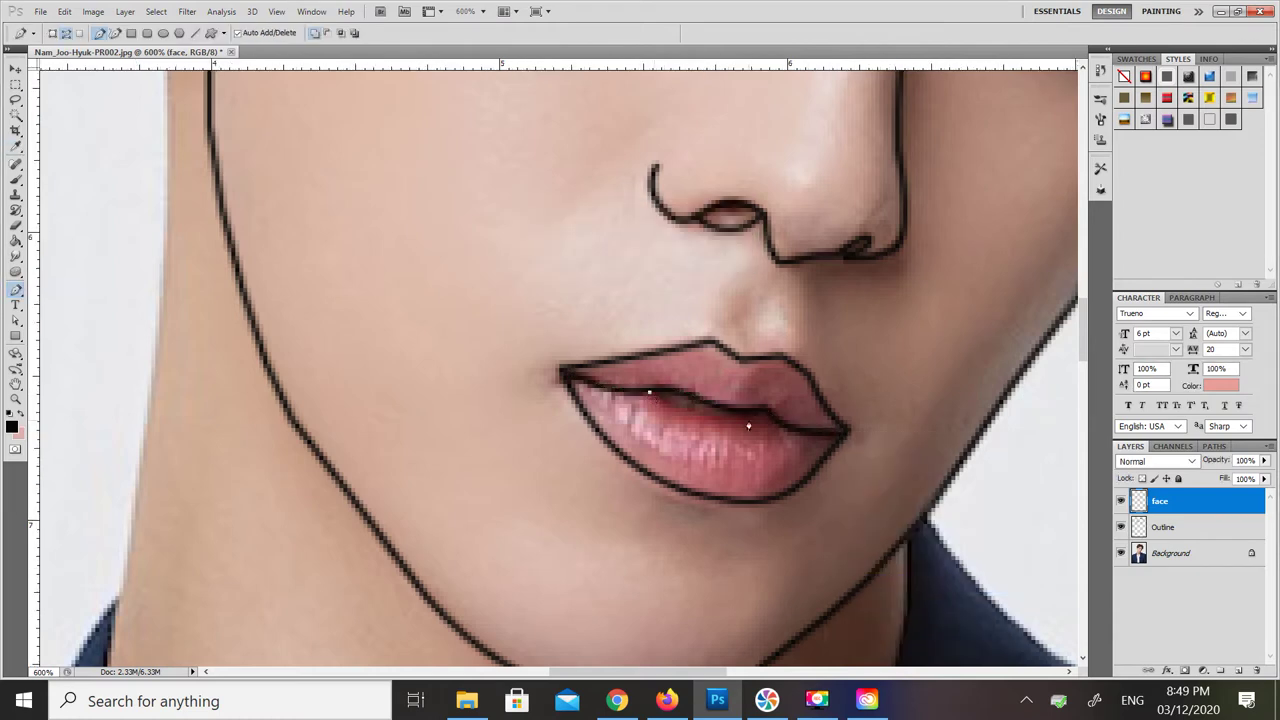
Step: Ink the lower edge of the gap between the lips with a short stroked Pen path
drag(756, 418, 808, 402)
right_click(784, 433)
click(845, 579)
key(Return)
Step: Trace the neck from below the ear down to the shirt neckline and up to the jaw, and stroke the path
key(ctrl+minus)
key(ctrl+minus)
key(ctrl+minus)
key(ctrl+minus)
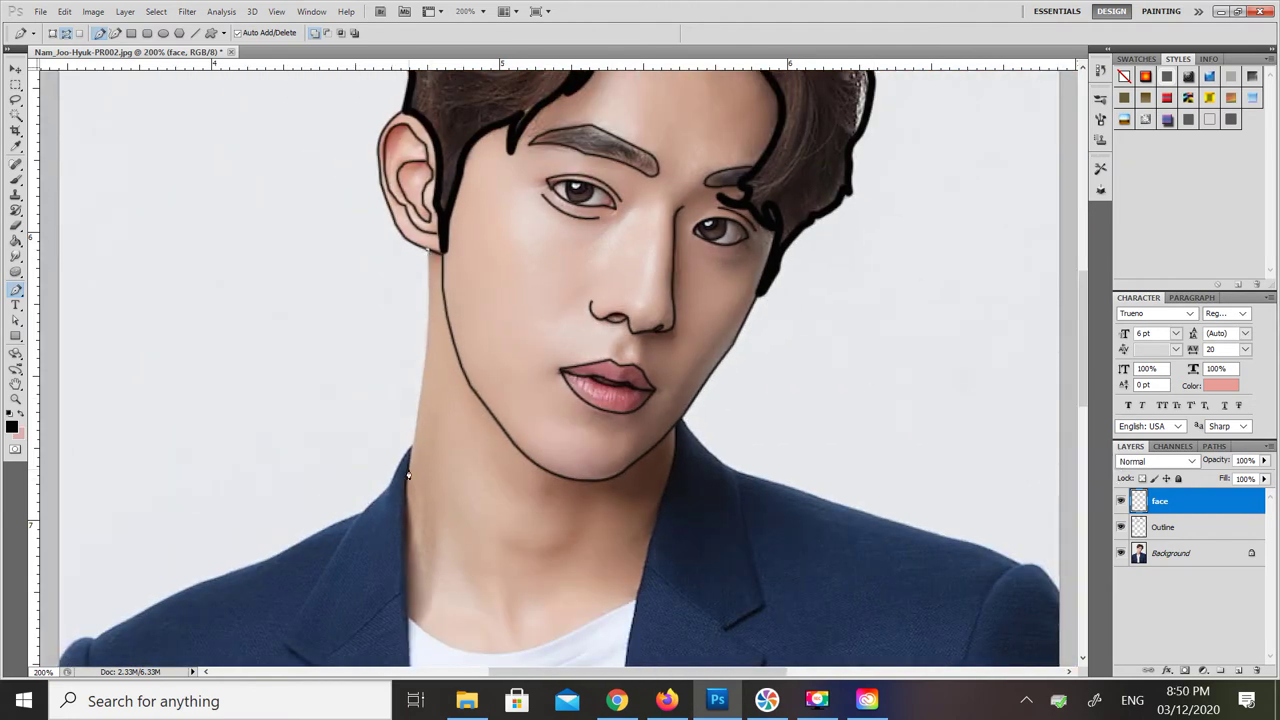
drag(424, 362, 423, 377)
drag(548, 644, 587, 641)
drag(636, 600, 646, 549)
right_click(675, 430)
click(712, 486)
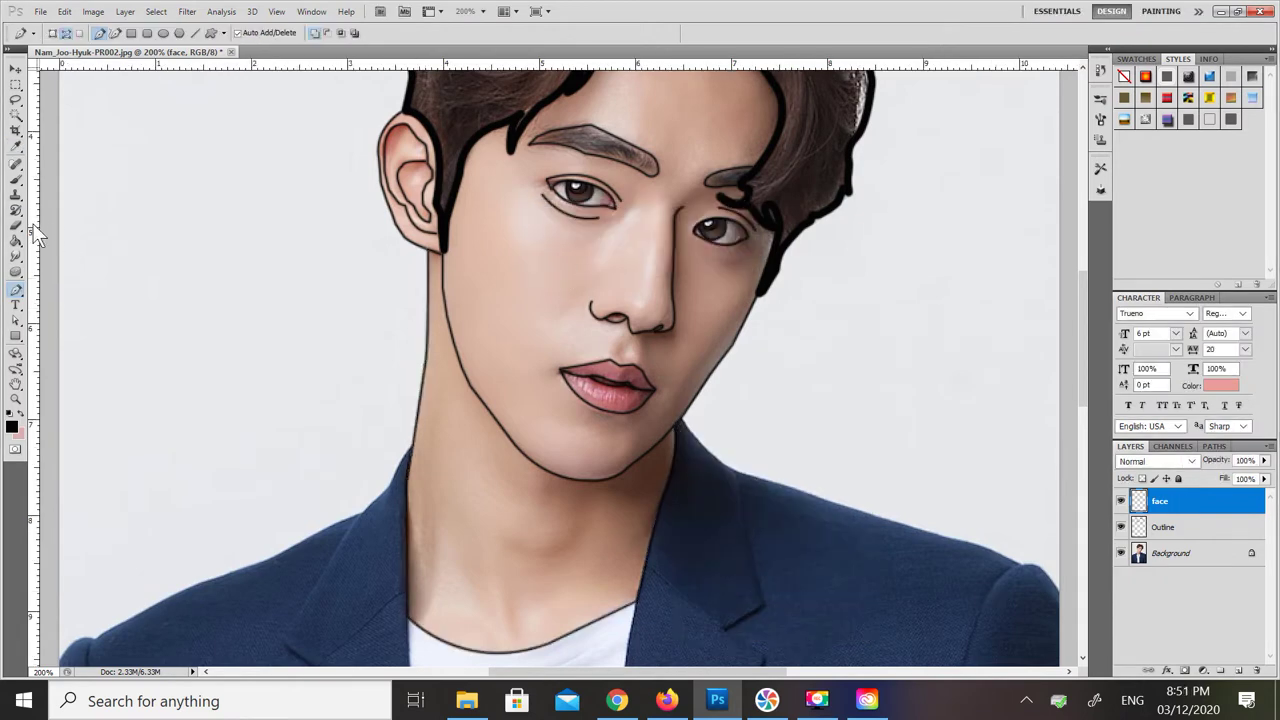
Step: Select the hair interior on the Outline layer with the Magic Wand, invert the selection and try a Paint Bucket fill
click(15, 115)
scroll(679, 216, up, 5)
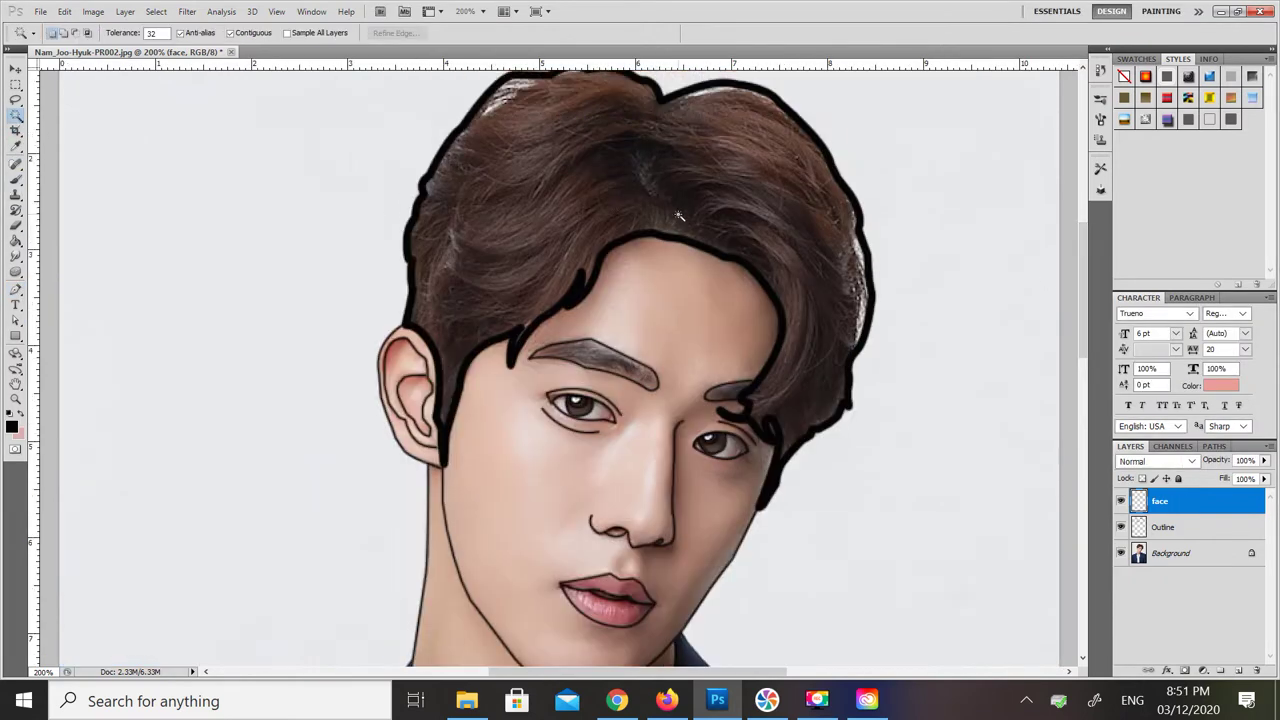
key(alt+[)
click(605, 200)
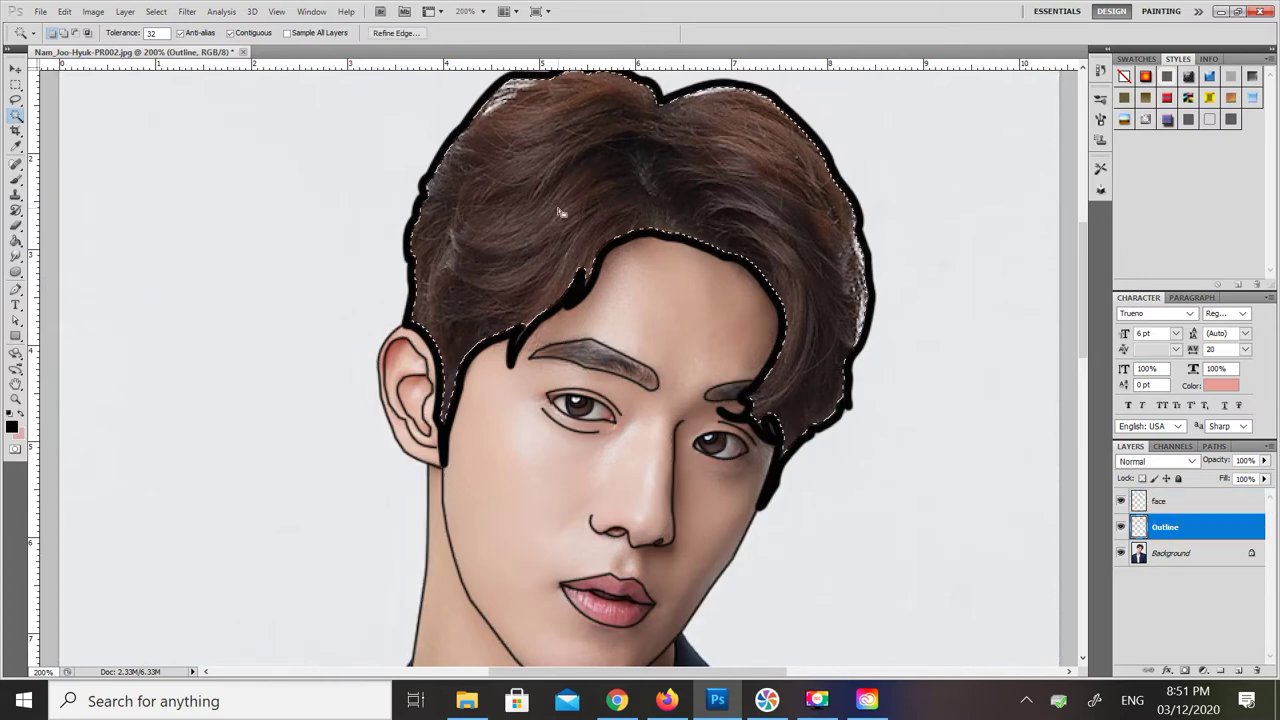
key(ctrl+shift+i)
key(g)
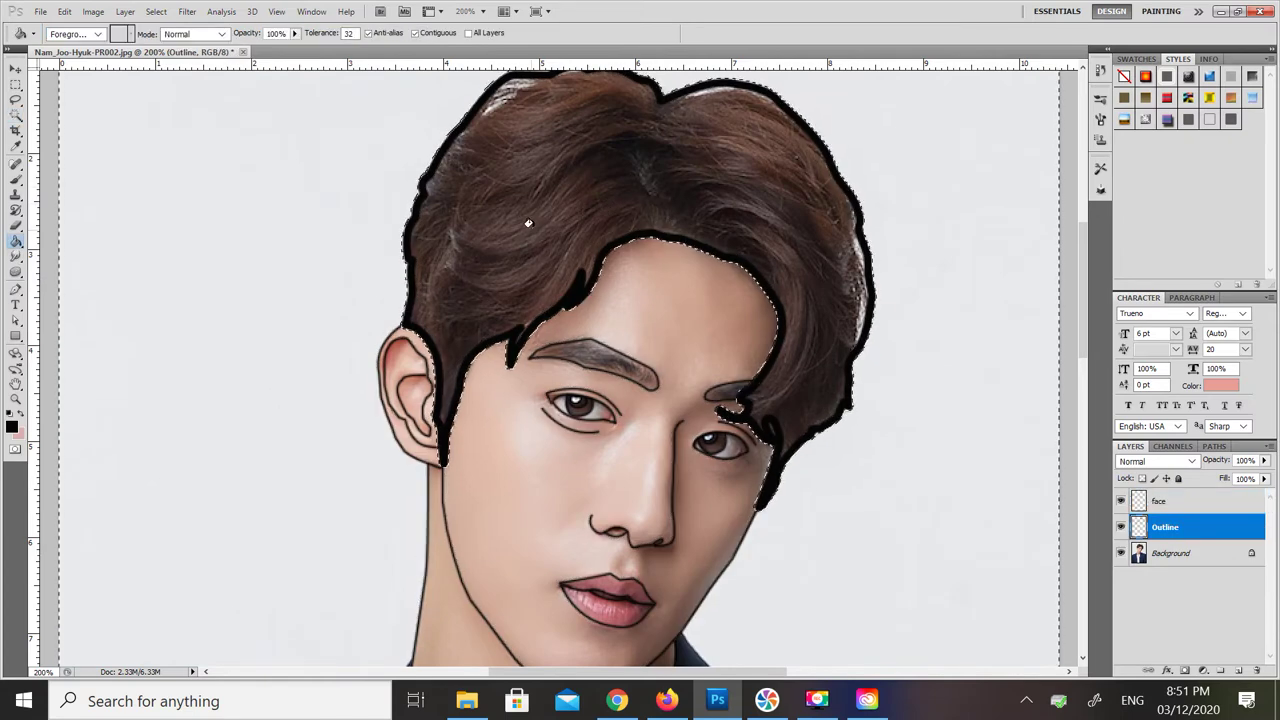
drag(528, 222, 556, 232)
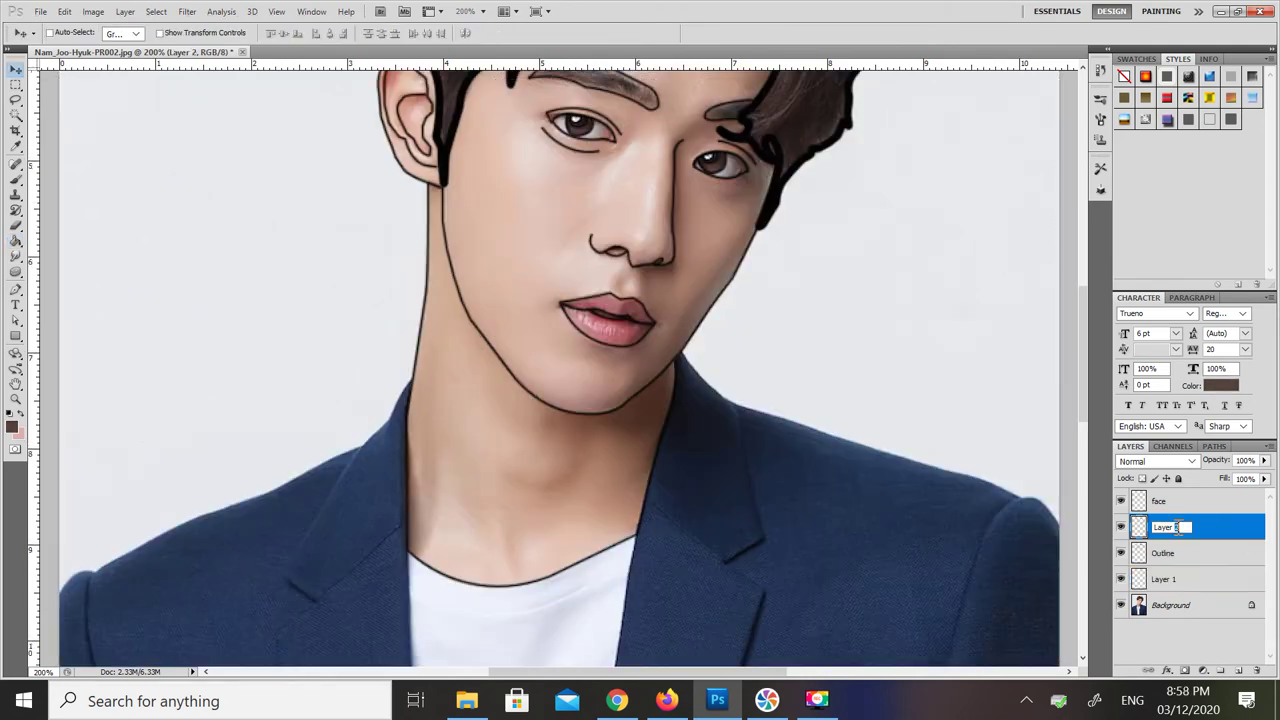
Step: Rename the new layer above Outline as hair
drag(1173, 527, 1091, 521)
key(BackSpace)
key(Return)
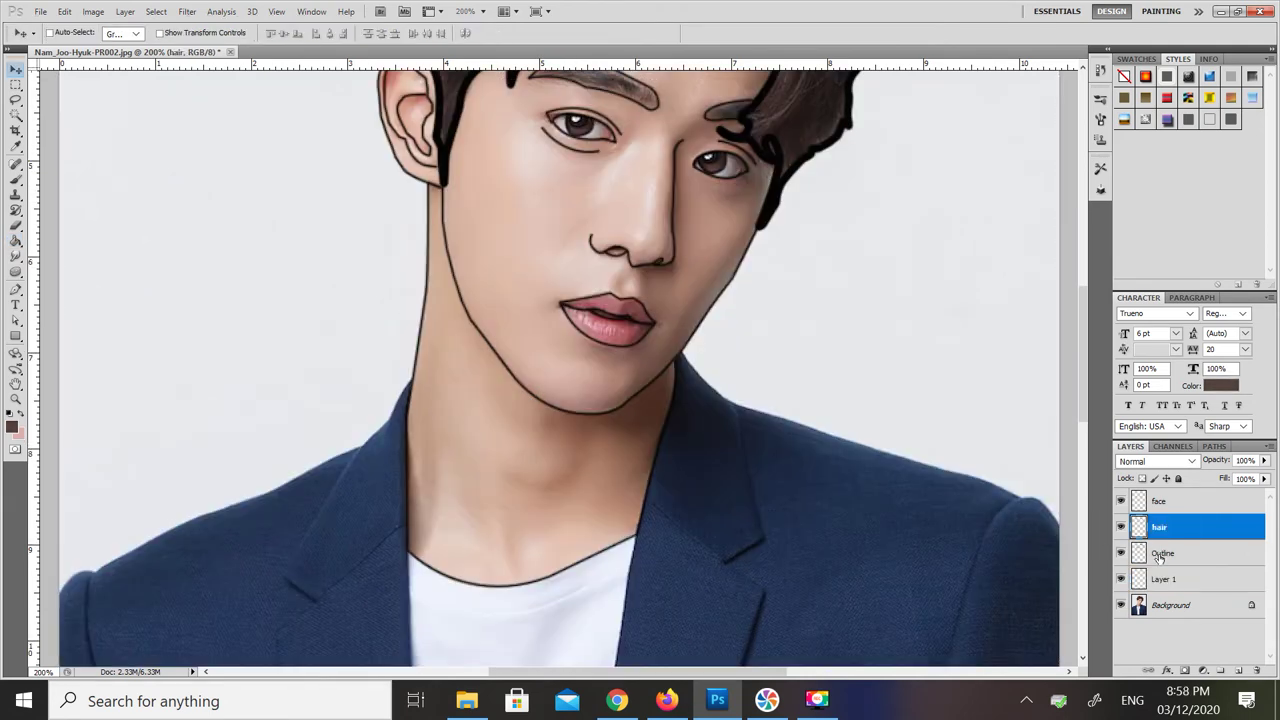
Step: Make a Magic Wand selection from the Outline layer, try a brown fill on the hair layer, and undo the attempt
click(1163, 553)
click(15, 115)
click(455, 100)
click(1160, 527)
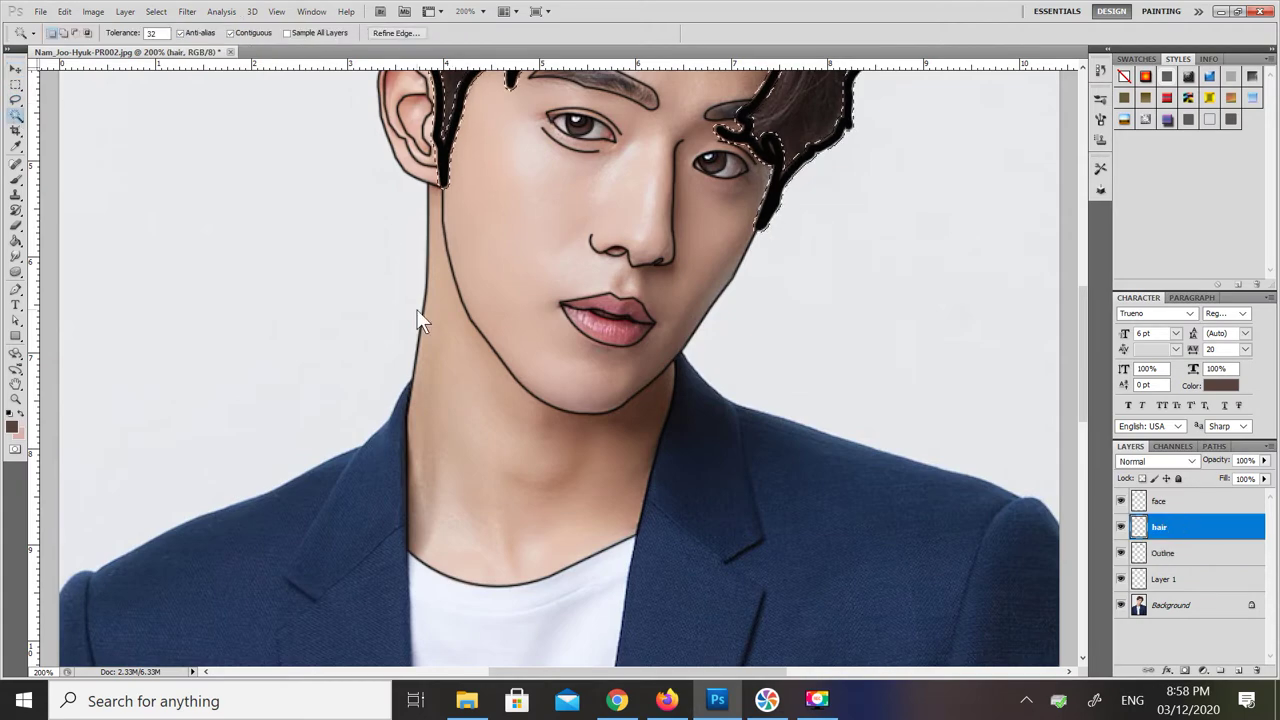
click(1083, 240)
key(g)
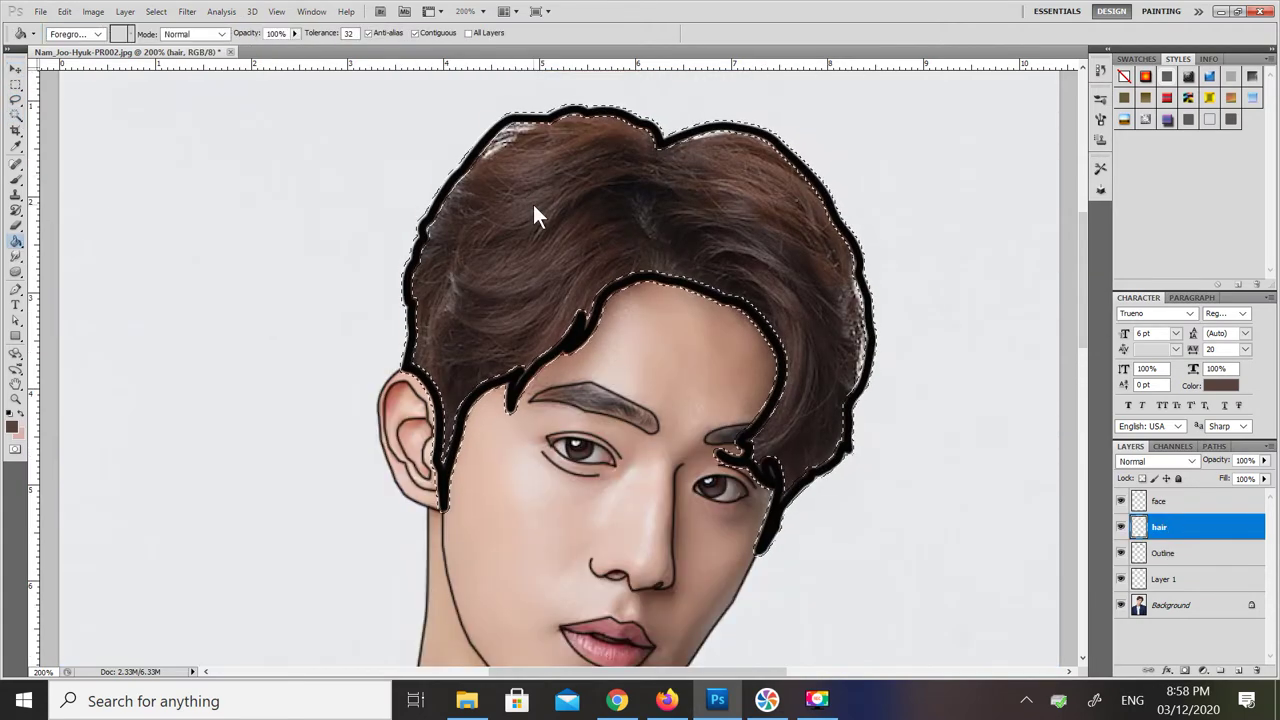
click(533, 205)
key(ctrl+z)
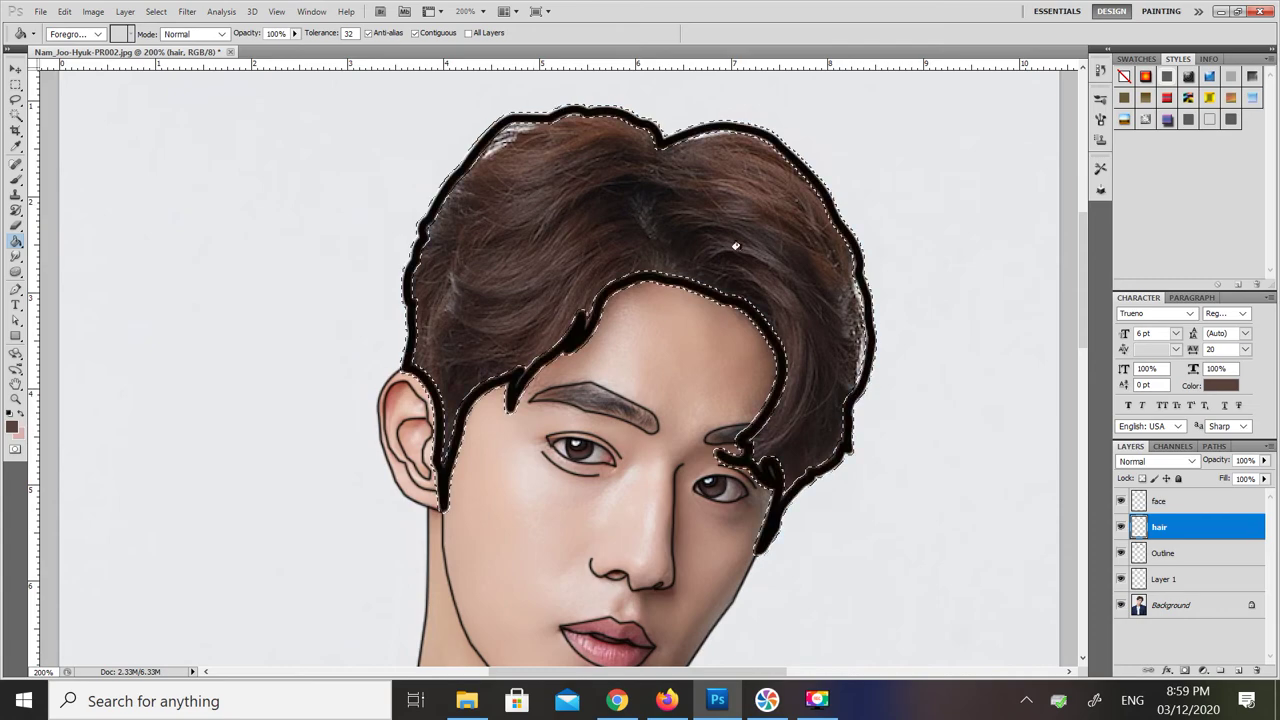
Step: Clear the selection and fill Layer 1 with the pink swatch colour as a backdrop
click(1165, 579)
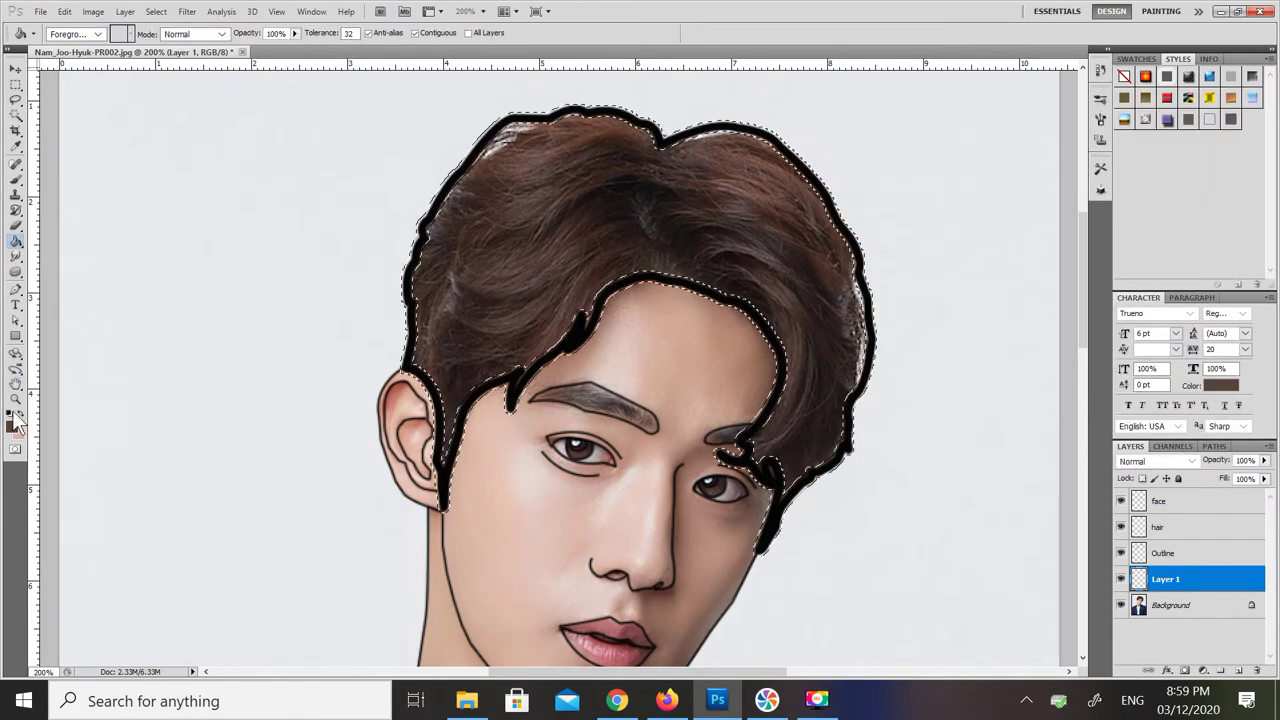
key(ctrl+d)
click(218, 451)
Step: Select the area inside the hair outline on the Outline layer with the Magic Wand
click(1165, 535)
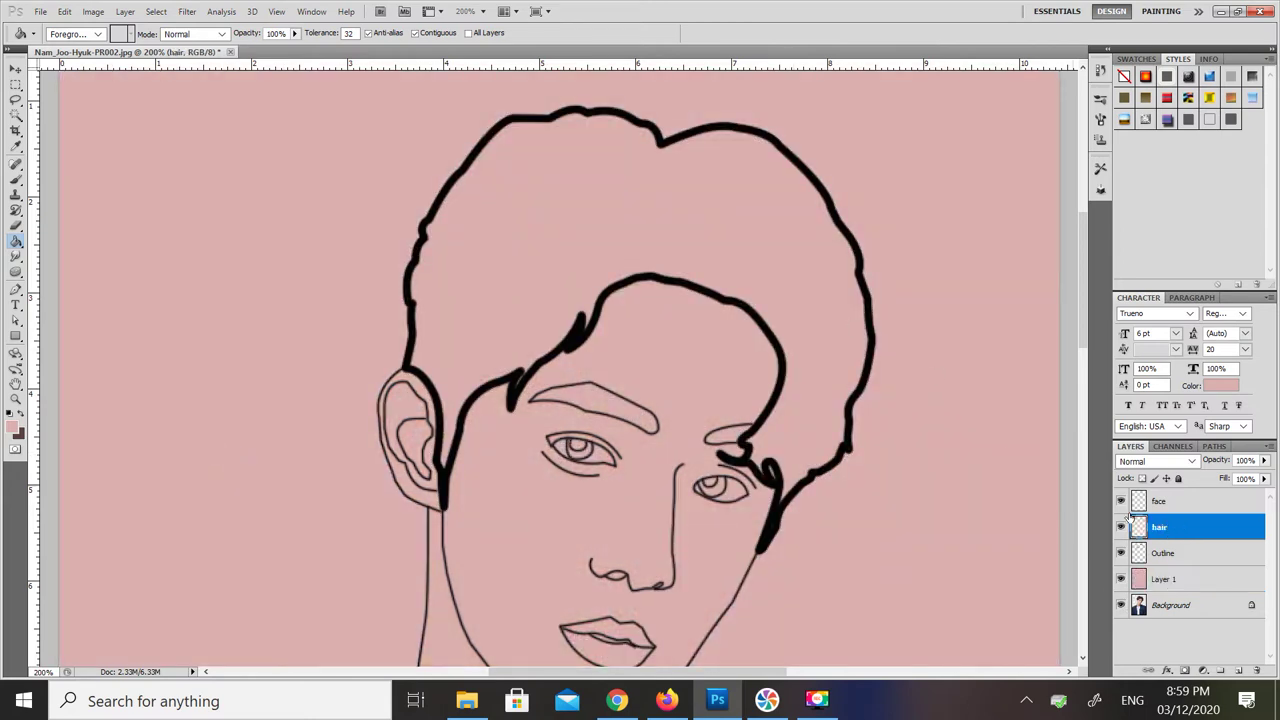
click(1165, 553)
click(15, 116)
click(712, 255)
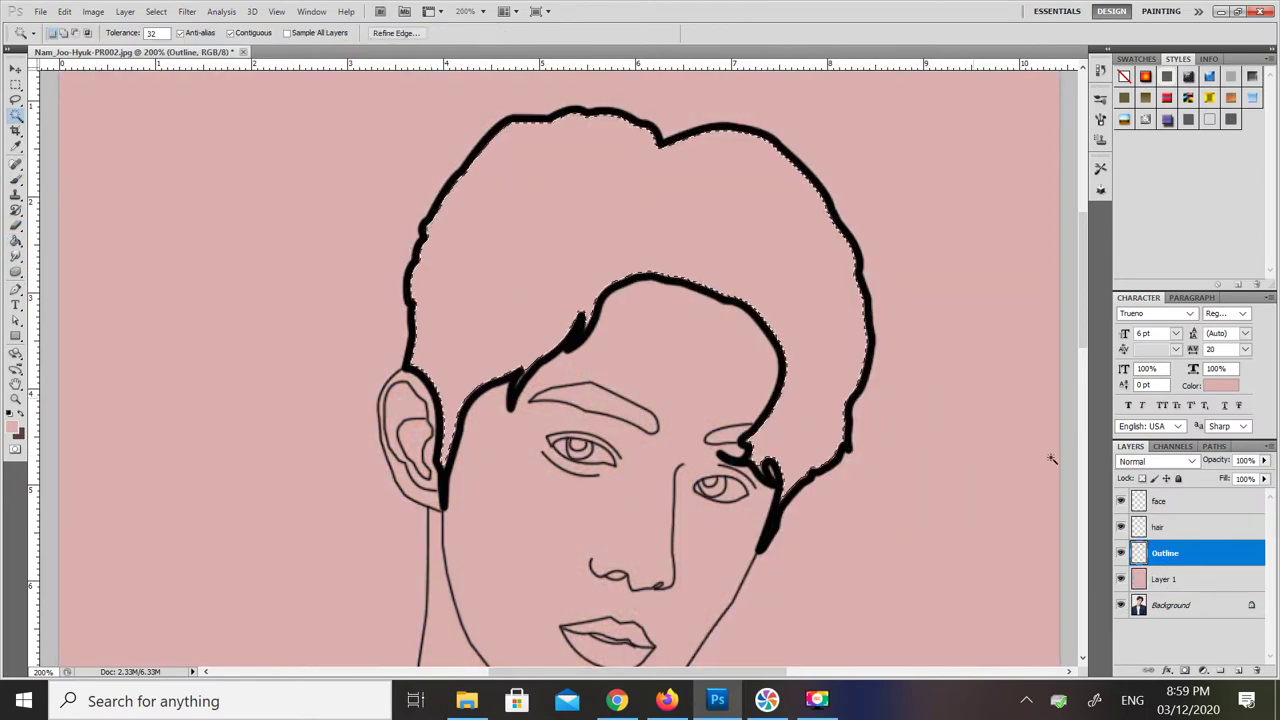
Step: Fill the selected hair area with dark brown on the hair layer using the Paint Bucket
key(alt+bracketright)
key(x)
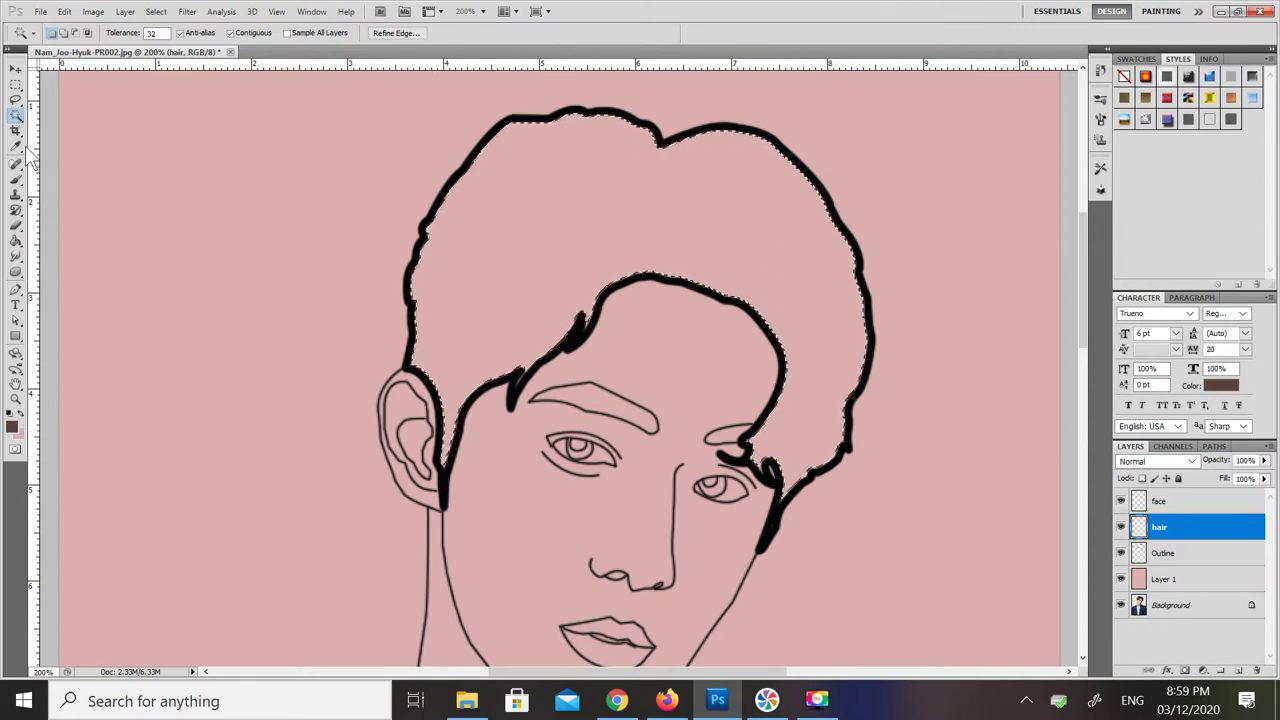
key(g)
click(643, 229)
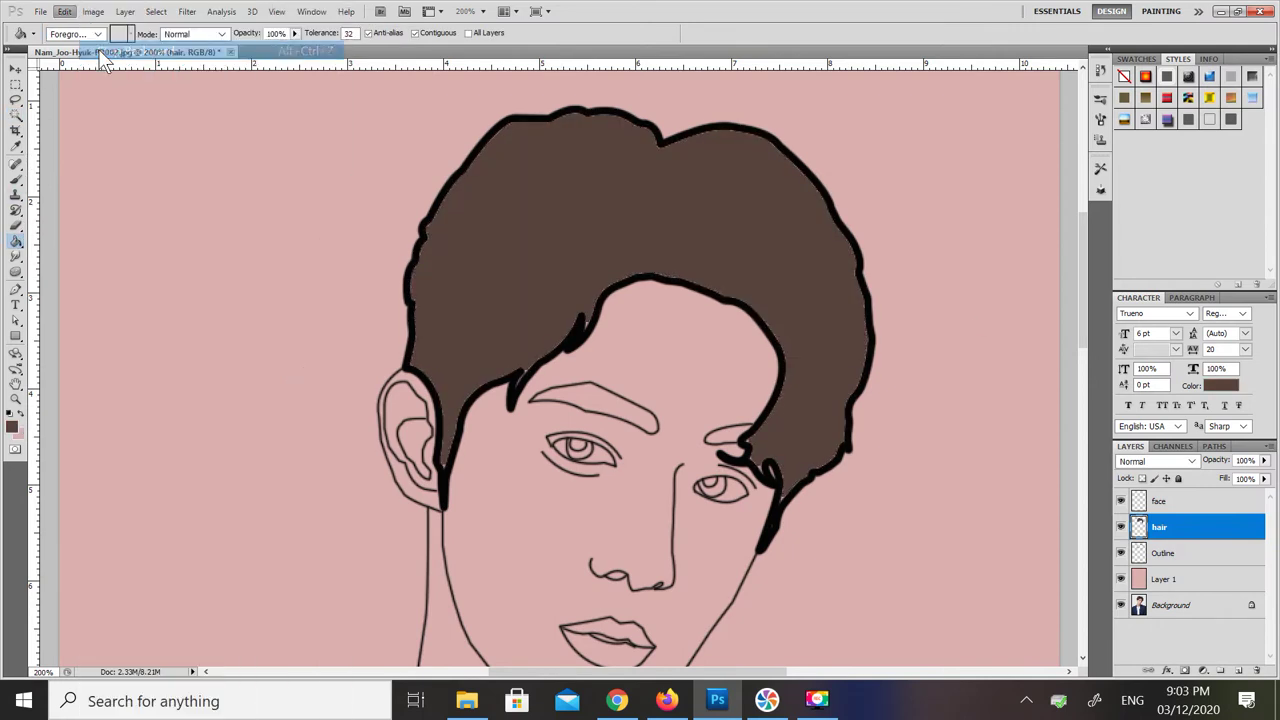
Step: Step back in the history to the Magic Wand selection of the hair
click(1101, 72)
click(1013, 285)
click(1003, 271)
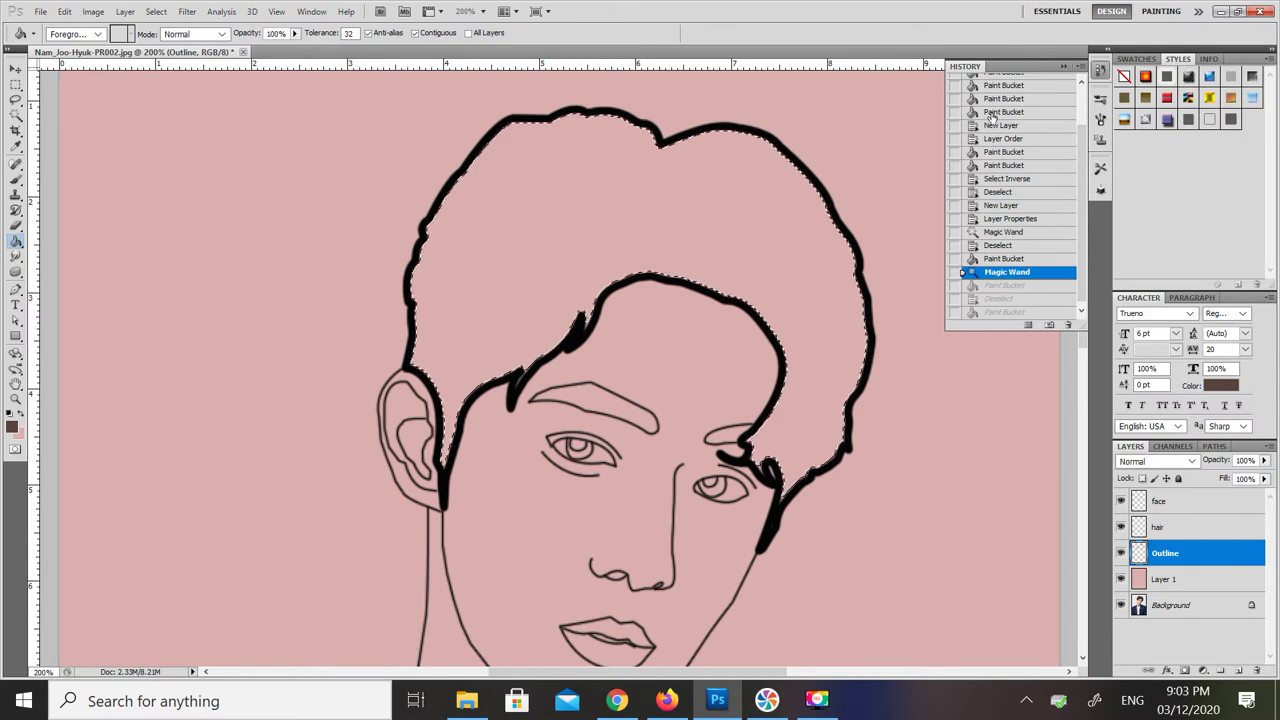
Step: Expand the hair selection and fill it with dark brown on the hair layer
click(156, 11)
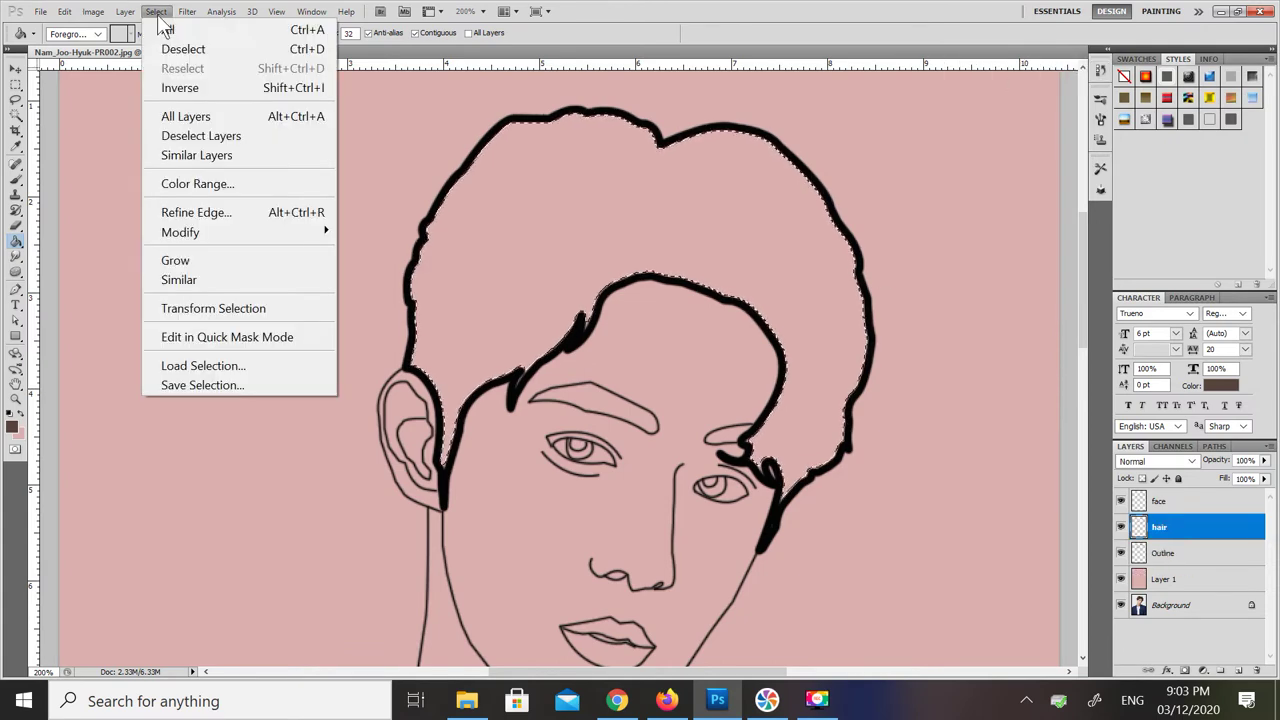
mouse_move(250, 229)
click(373, 270)
key(Return)
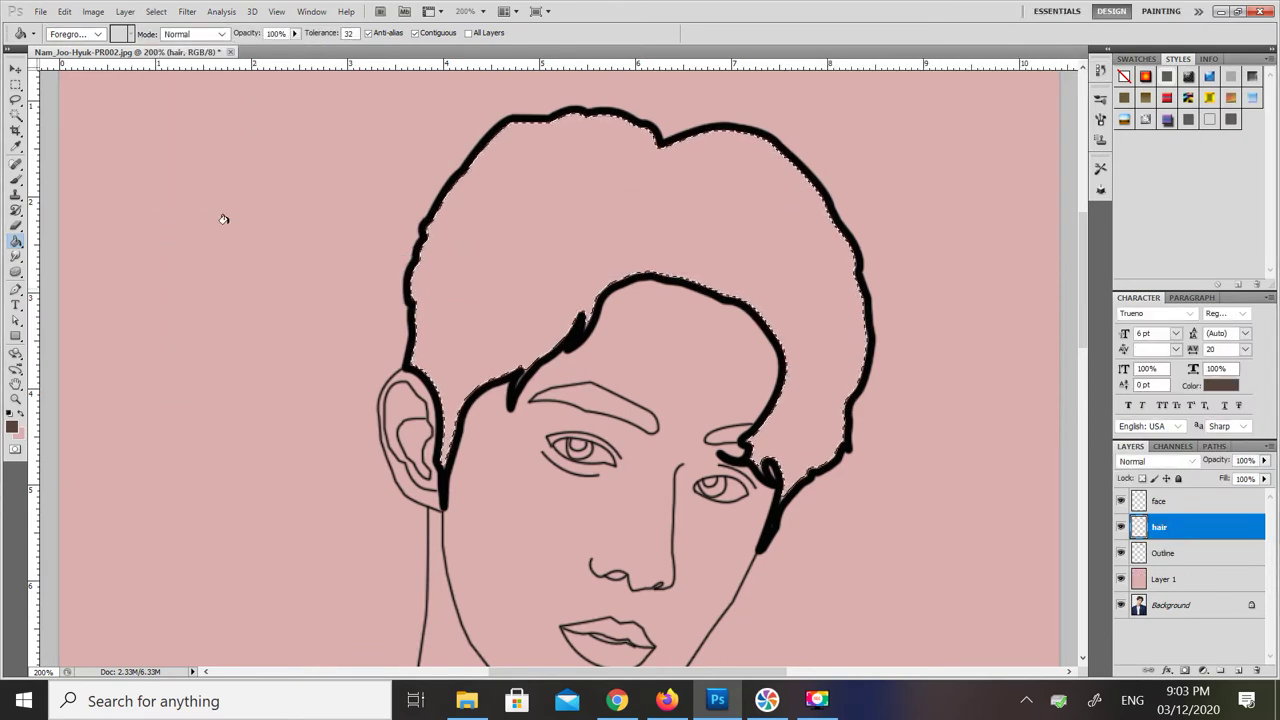
click(510, 282)
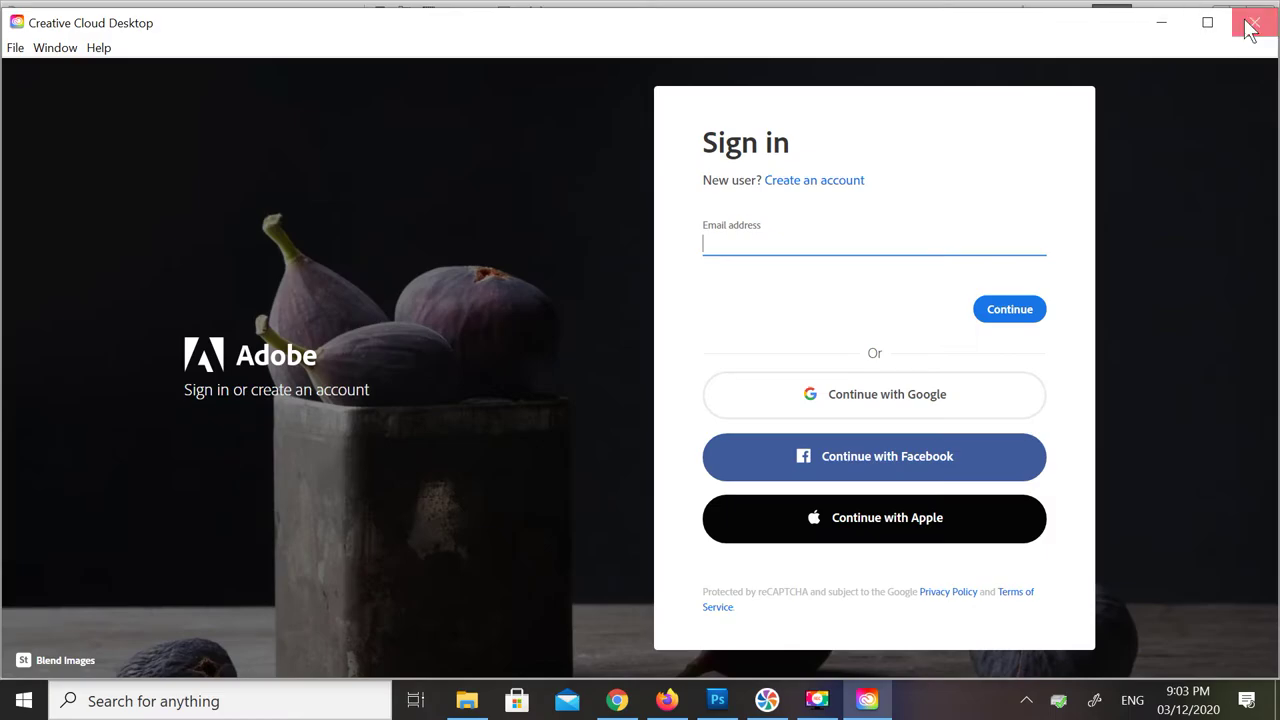
Step: Close the Creative Cloud sign-in window, hide the pink Layer 1 and make the face layer active
click(1252, 23)
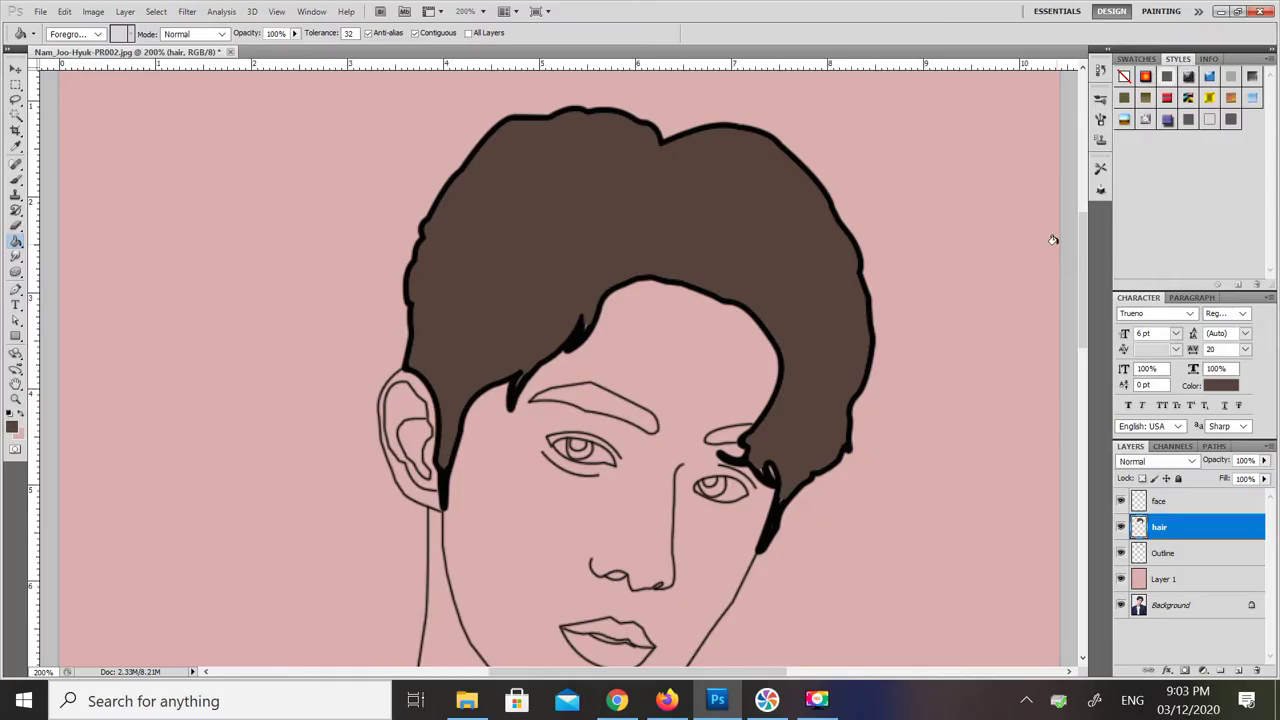
click(1121, 580)
click(1180, 501)
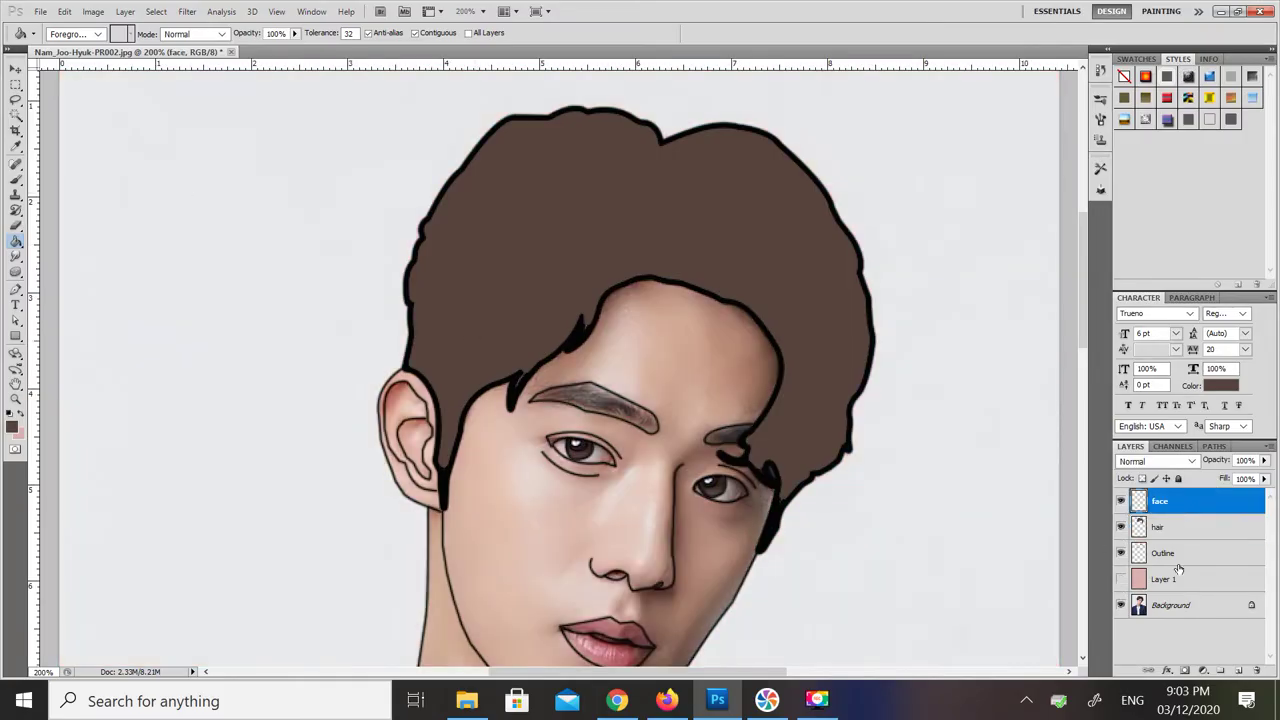
Step: Try to select the skin area with the Magic Wand on the Outline layer
click(1178, 560)
key(w)
click(686, 370)
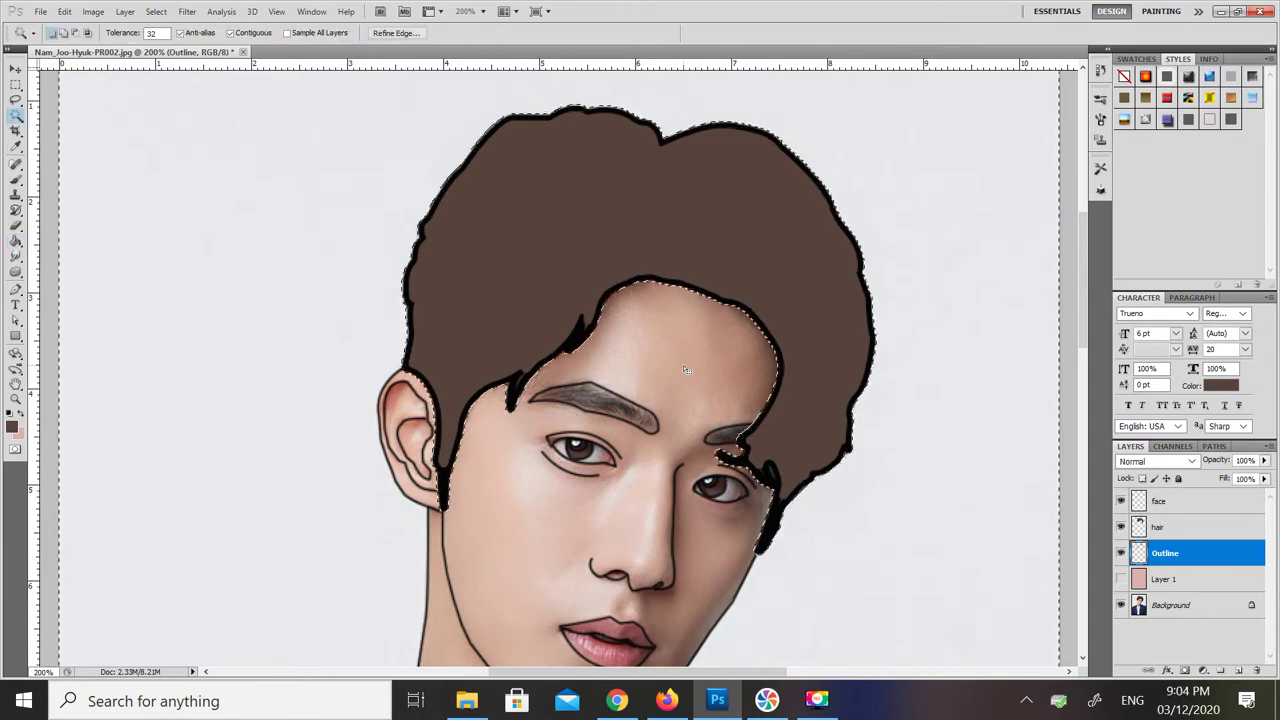
right_click(710, 418)
click(771, 222)
drag(1083, 336, 1082, 366)
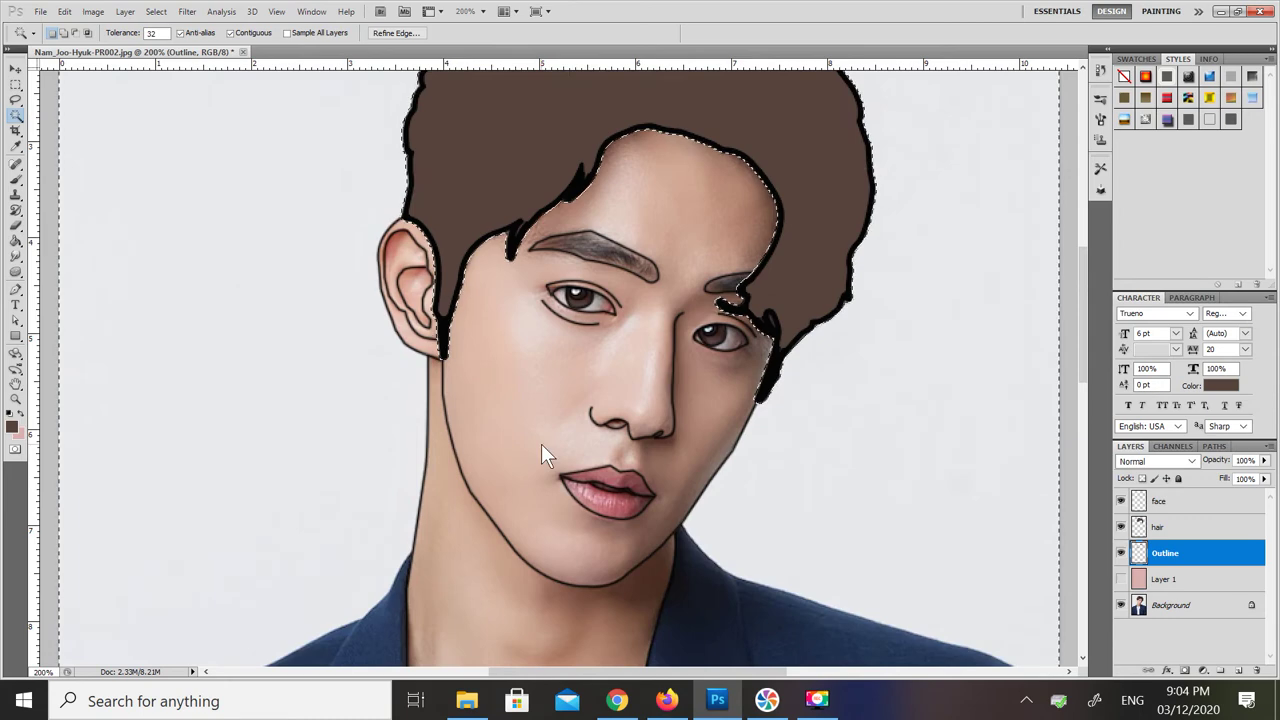
Step: Clear the selection and select the open area around the facial lines on the face layer with the Magic Wand
click(1178, 501)
key(ctrl+d)
click(418, 344)
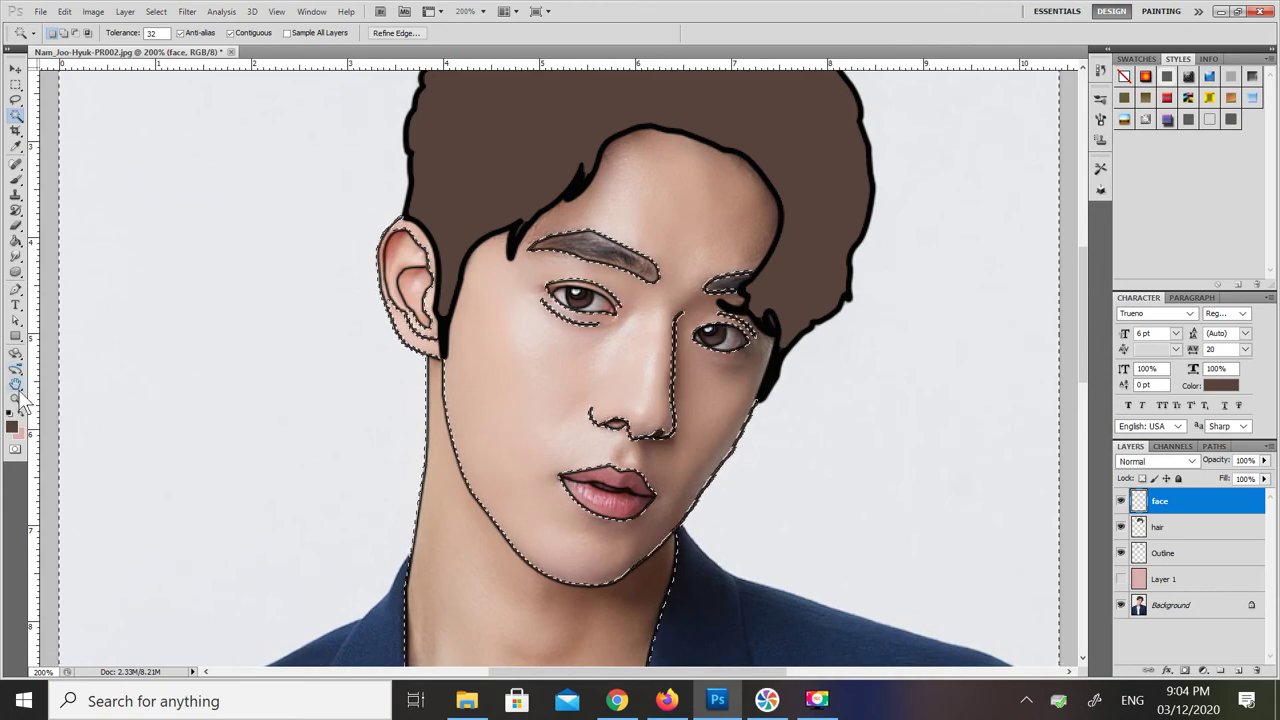
Step: Sample a skin tone from the cheek and try to fill the face selection with it using the Paint Bucket
click(16, 240)
click(22, 413)
alt+click(532, 383)
alt+click(506, 400)
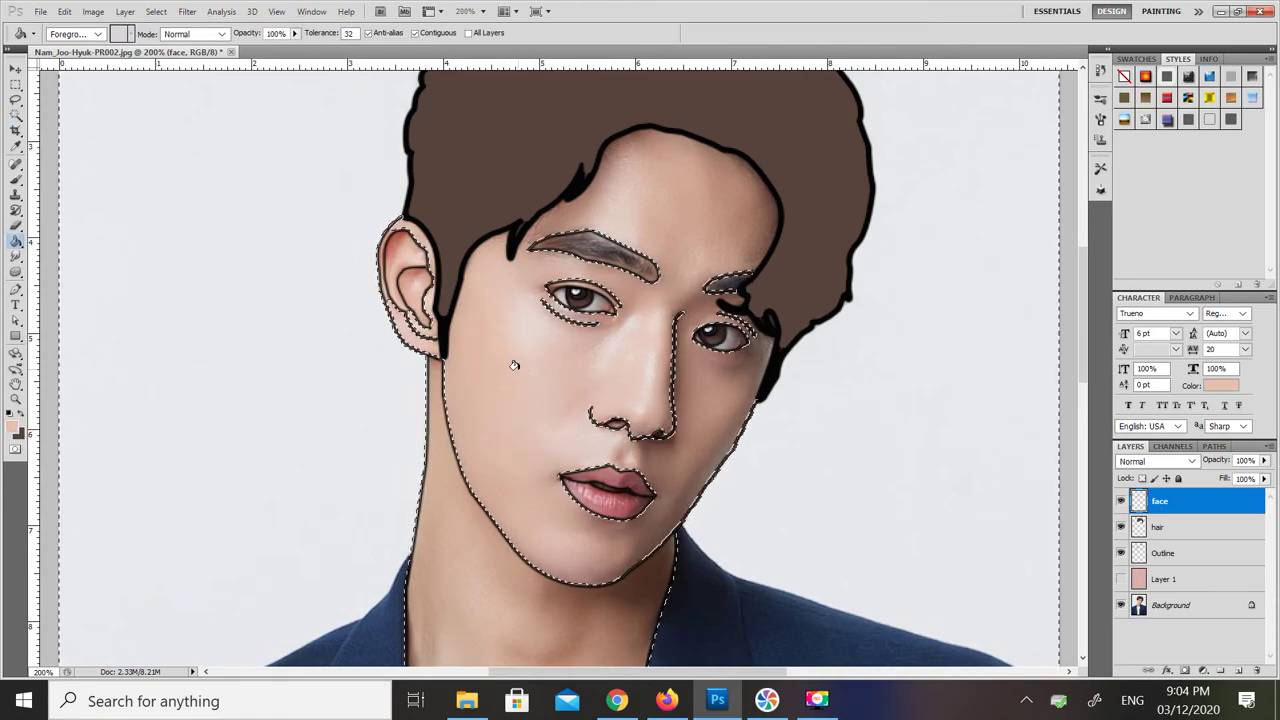
click(503, 368)
key(ctrl+z)
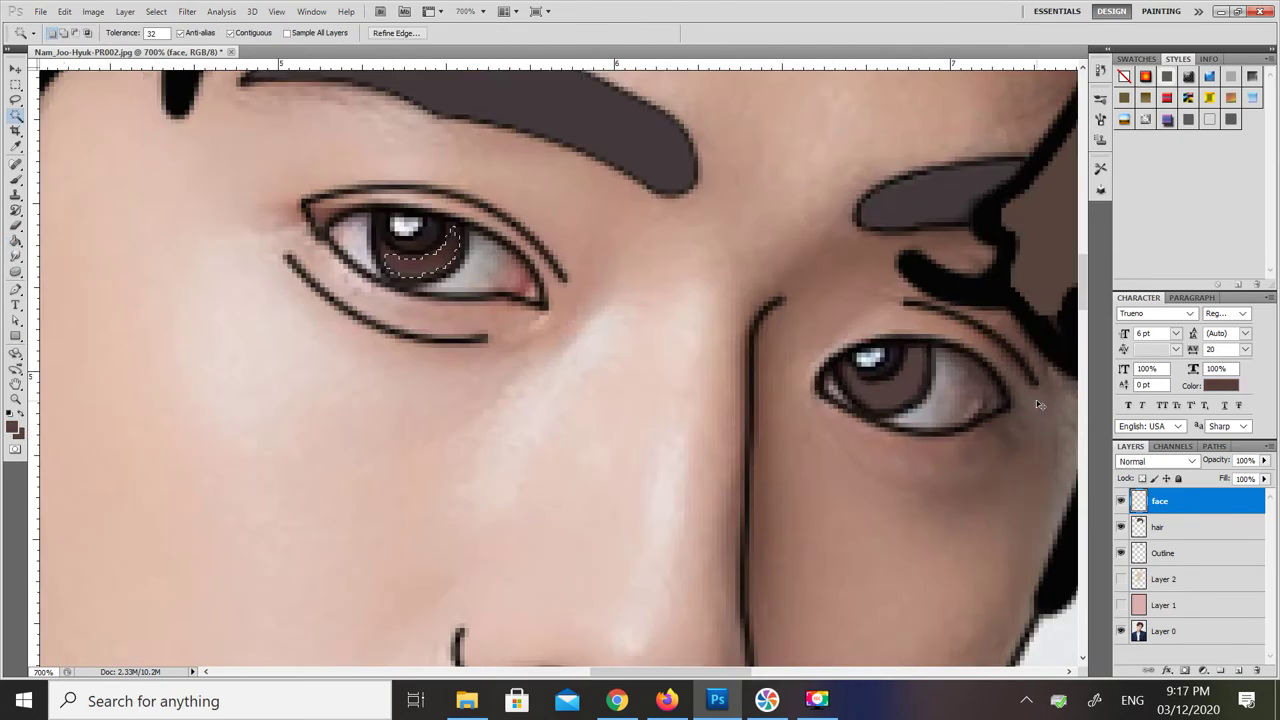
Step: Hide the face, hair and Outline layers to view the original photo, and show them again together with Layer 2
key(ctrl+1)
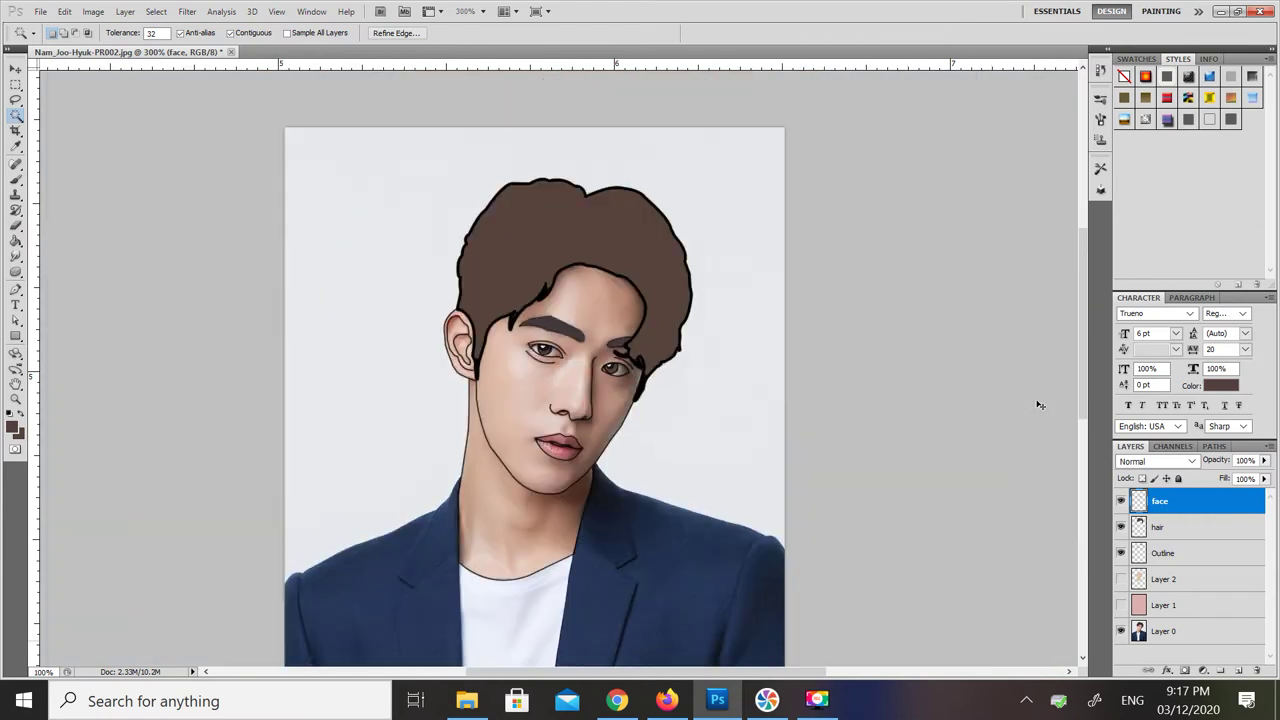
click(1120, 527)
click(1120, 501)
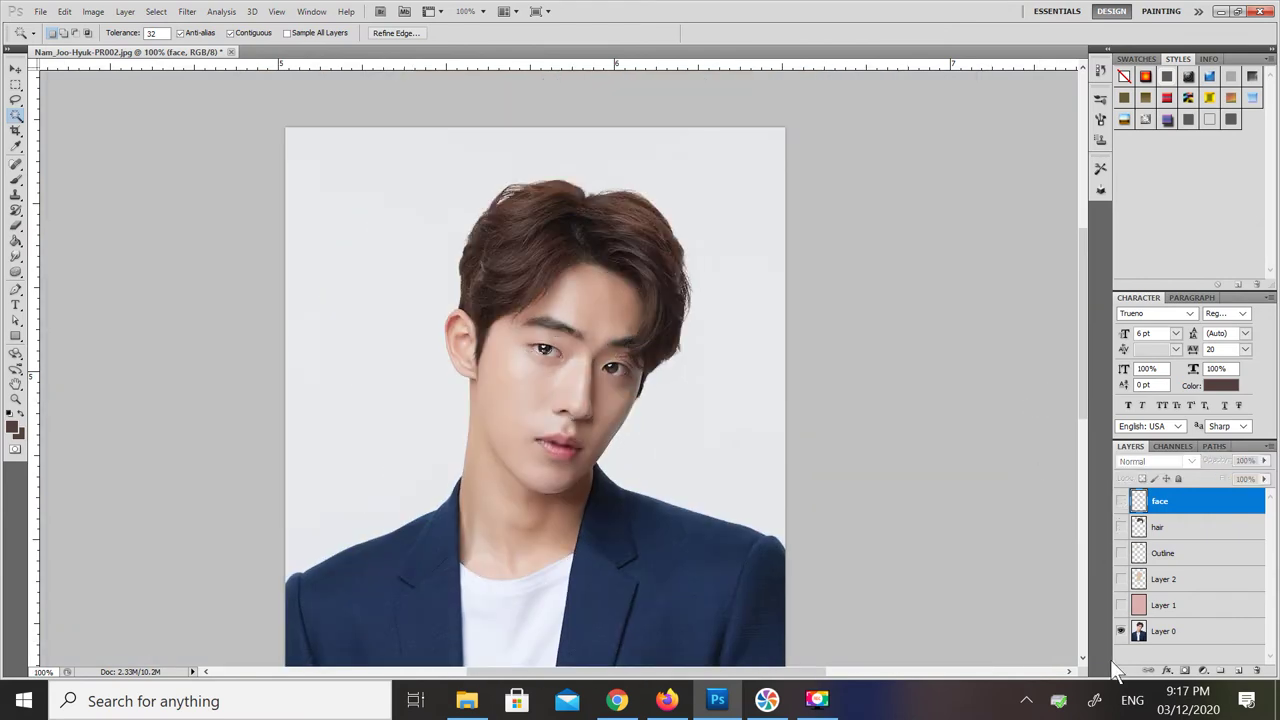
click(1120, 579)
click(1120, 553)
click(1120, 527)
click(1122, 501)
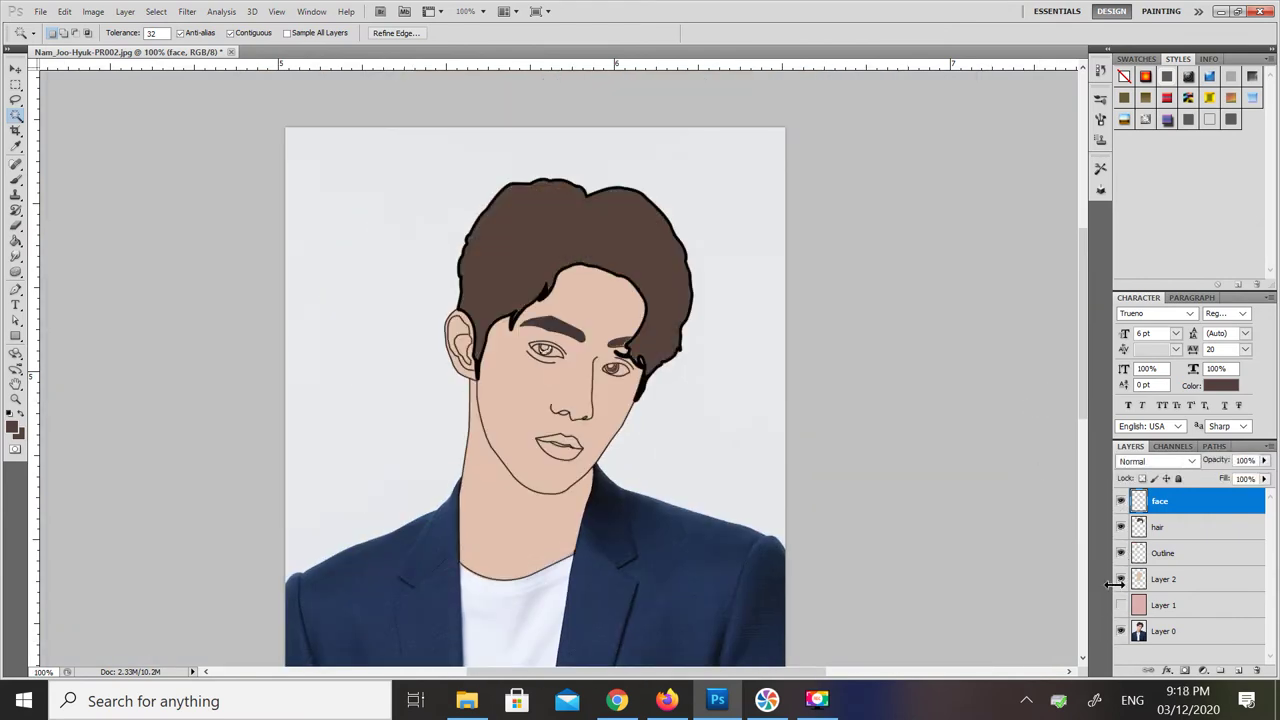
Step: Paint the selected iris crescent of the eye nearer the ear dark brown with the Brush on the face layer
key(ctrl+plus)
key(ctrl+plus)
key(ctrl+plus)
key(ctrl+plus)
key(ctrl+plus)
key(ctrl+plus)
click(1120, 579)
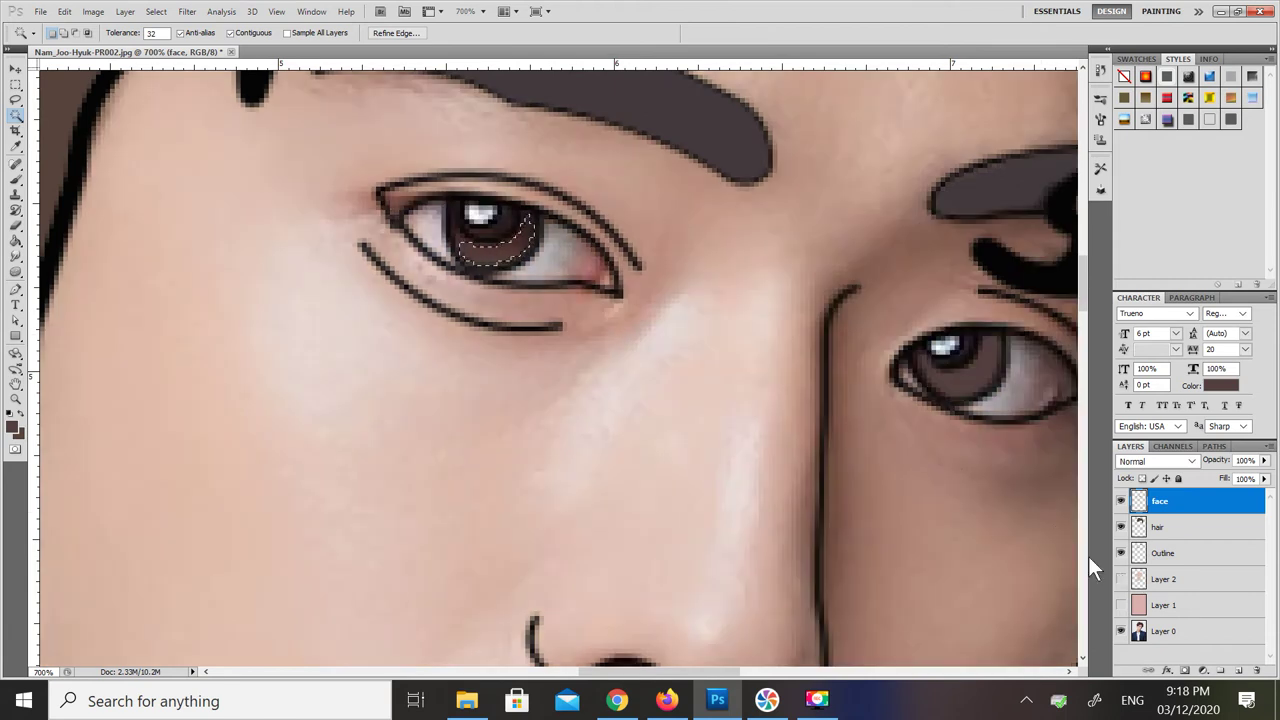
click(1121, 579)
key(b)
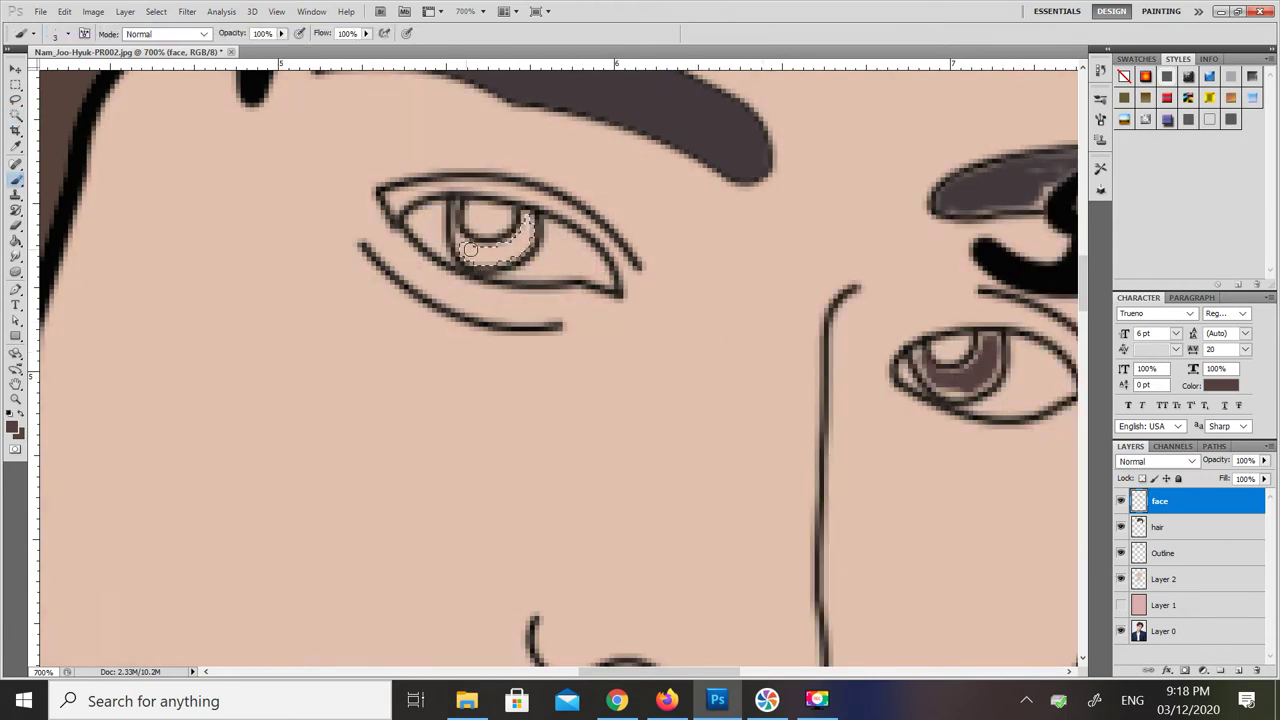
mouse_move(483, 252)
mouse_down()
mouse_move(530, 220)
mouse_move(510, 246)
mouse_move(522, 226)
mouse_move(462, 238)
mouse_move(490, 258)
mouse_up()
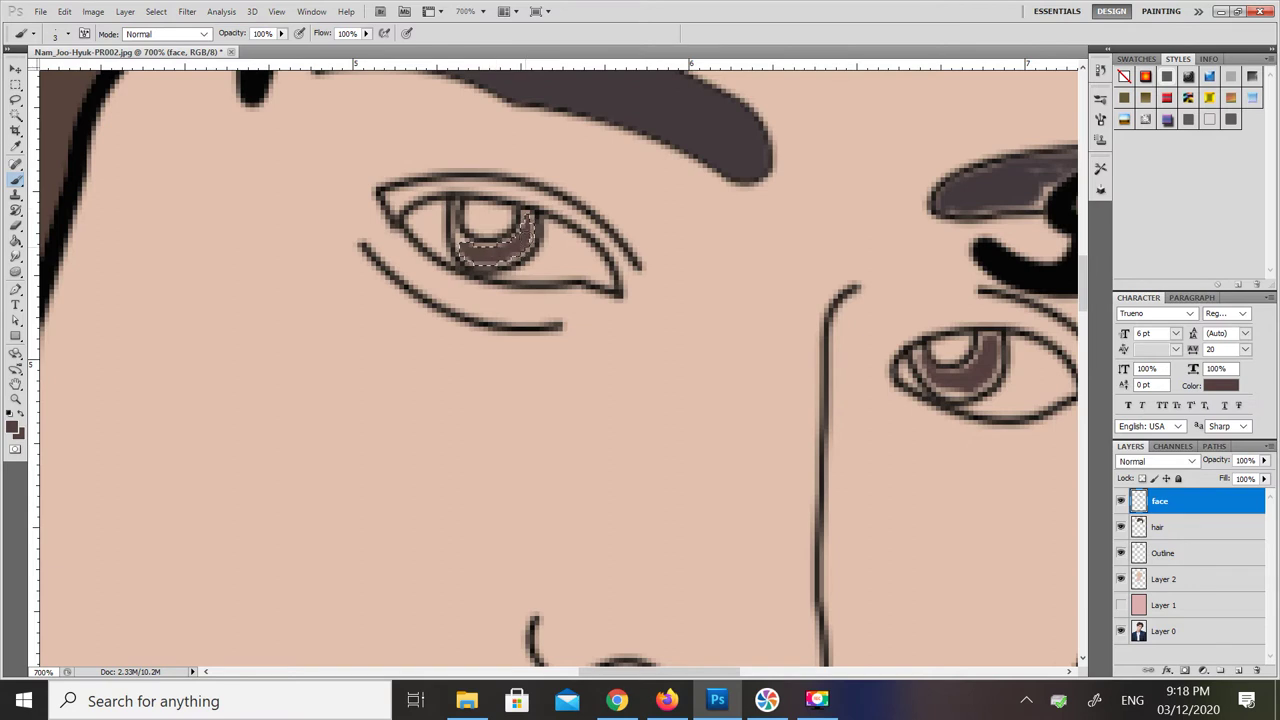
Step: Hide Layer 2, clear the iris selection and brush dark brown over the rest of the iris
click(1121, 579)
key(ctrl+d)
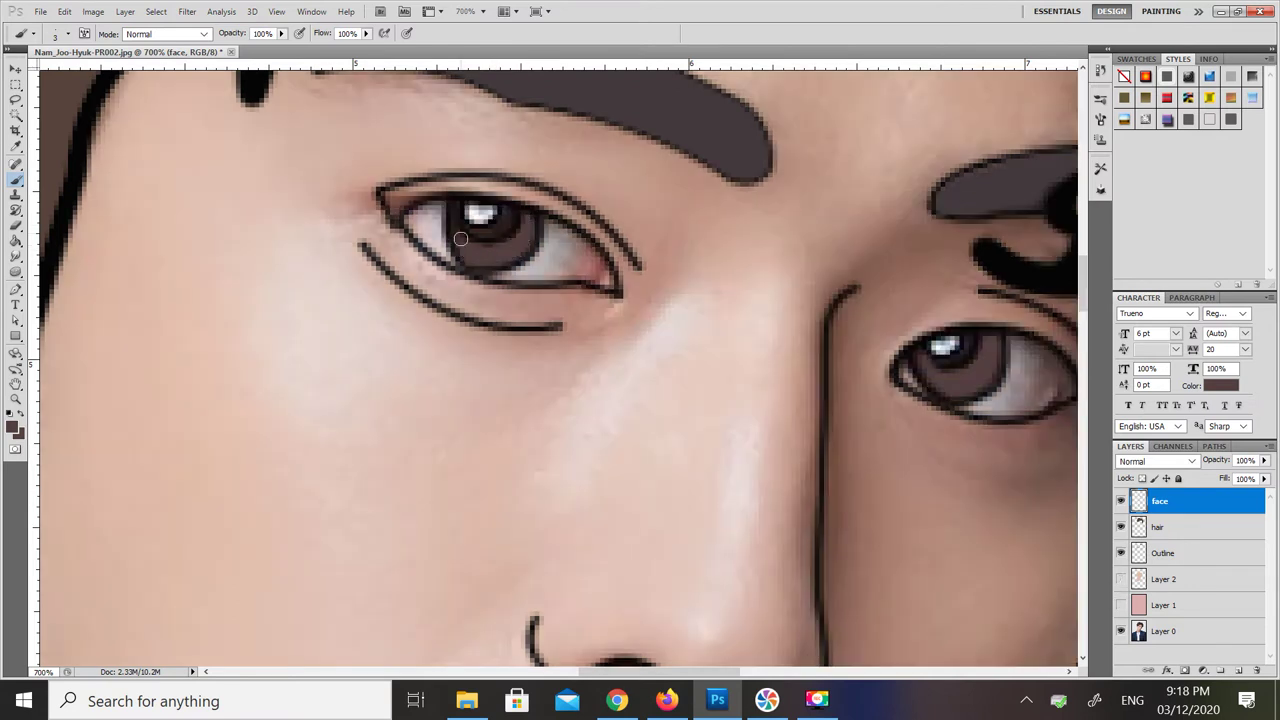
drag(461, 238, 522, 230)
Step: Show Layer 2 and brush the remaining gaps around the same iris dark brown
click(66, 36)
click(121, 58)
key(ctrl+plus)
key(ctrl+plus)
key(ctrl+plus)
key(ctrl+plus)
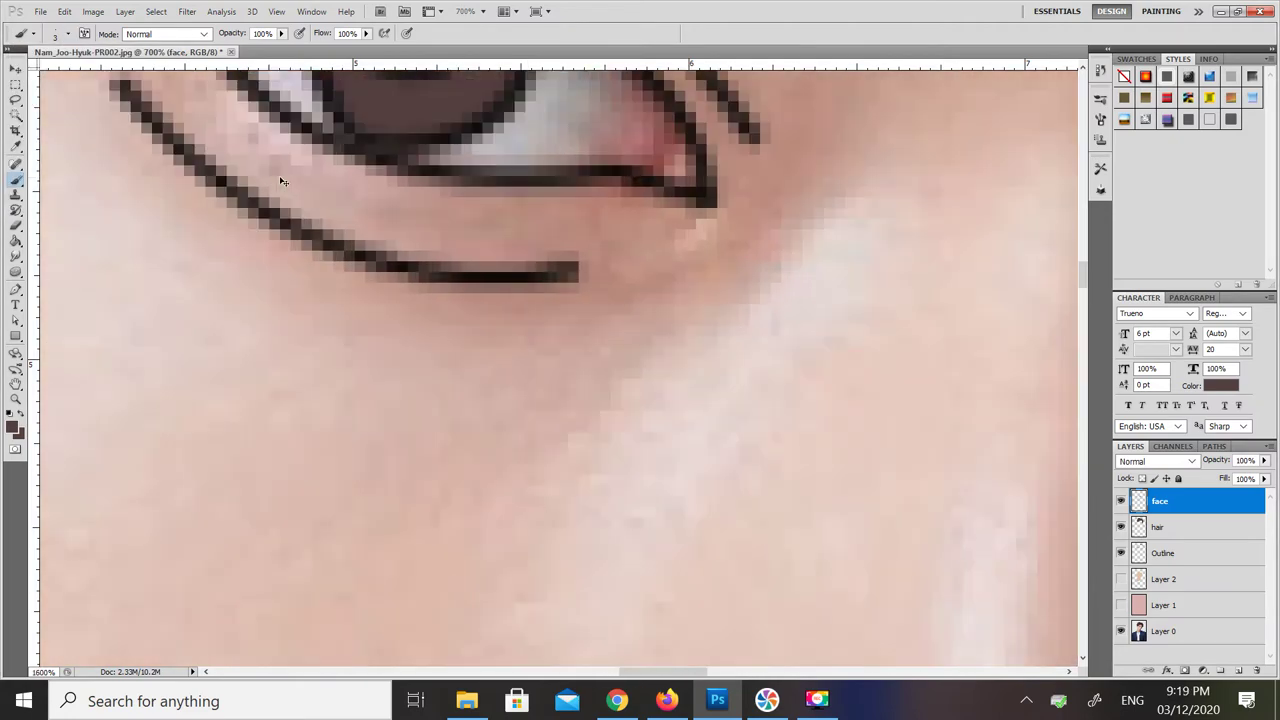
drag(1084, 266, 1084, 255)
key(ctrl+minus)
key(ctrl+minus)
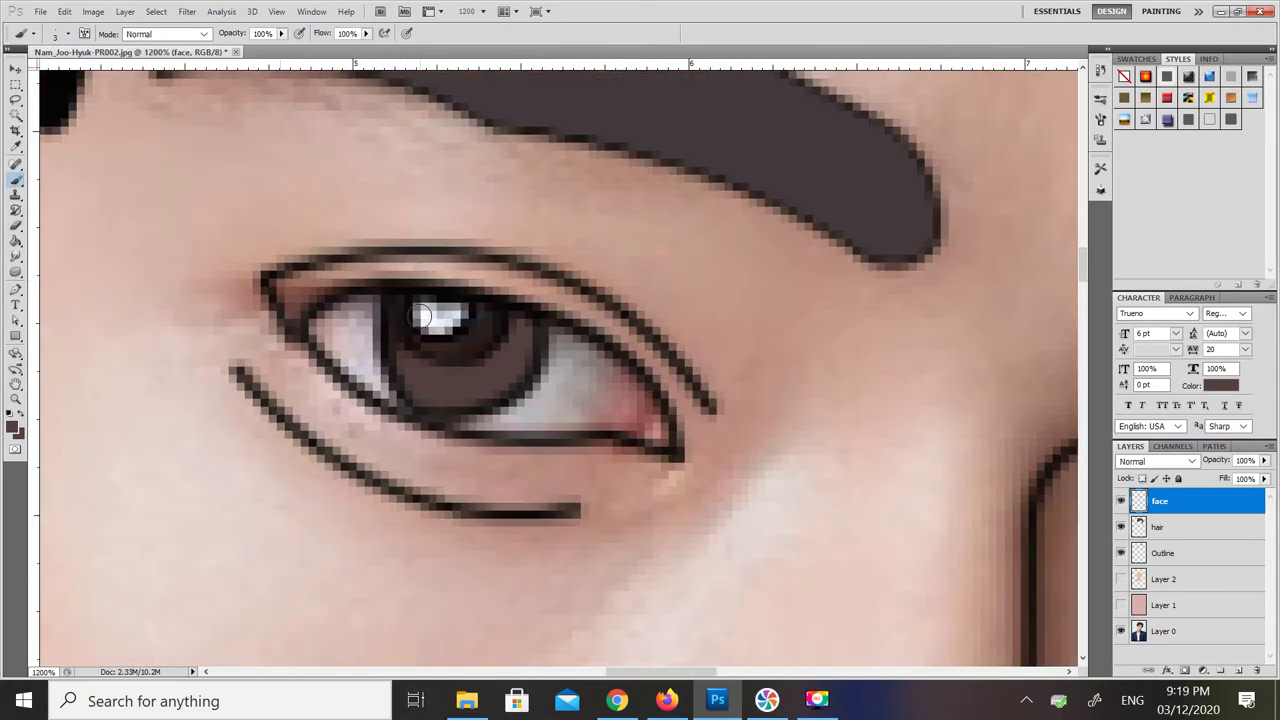
click(1120, 579)
mouse_move(517, 319)
mouse_down()
mouse_move(508, 375)
mouse_move(418, 392)
mouse_move(395, 342)
mouse_move(396, 301)
mouse_move(396, 344)
mouse_move(408, 322)
mouse_up()
Step: Touch up the iris of the eye under the fringe with the dark brown Brush
drag(665, 672, 749, 675)
mouse_move(527, 591)
mouse_down()
mouse_move(439, 607)
mouse_move(405, 551)
mouse_move(415, 577)
mouse_move(513, 561)
mouse_move(523, 536)
mouse_move(512, 556)
mouse_move(539, 566)
mouse_move(524, 529)
mouse_move(474, 610)
mouse_move(525, 601)
mouse_move(456, 627)
mouse_move(404, 550)
mouse_up()
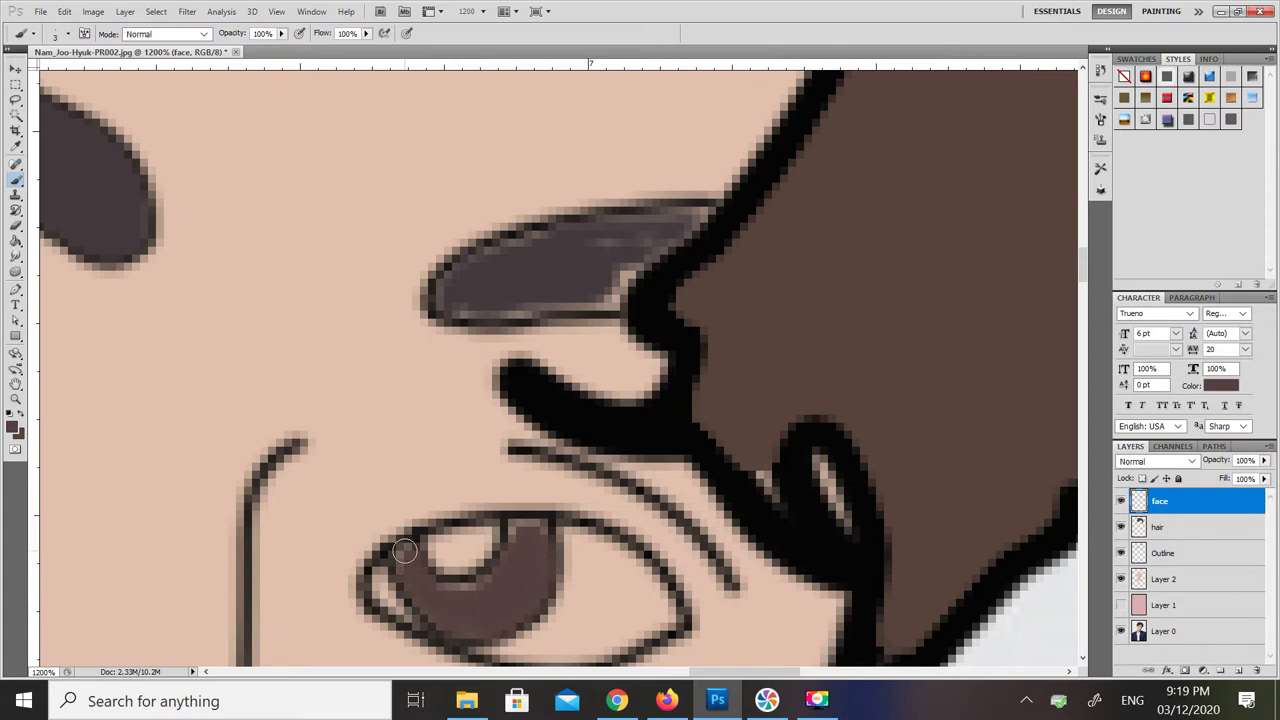
key(ctrl+minus)
key(ctrl+minus)
key(ctrl+minus)
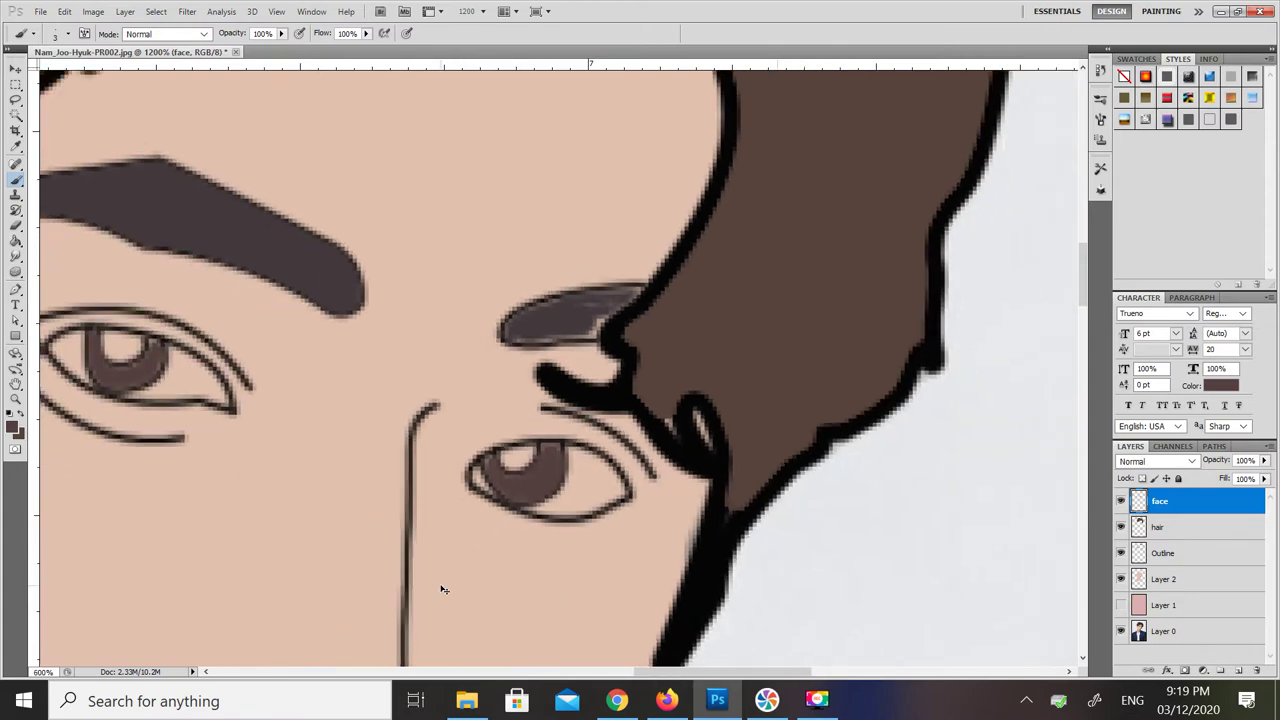
key(ctrl+plus)
key(ctrl+plus)
key(ctrl+plus)
key(ctrl+plus)
key(ctrl+plus)
key(ctrl+minus)
key(ctrl+minus)
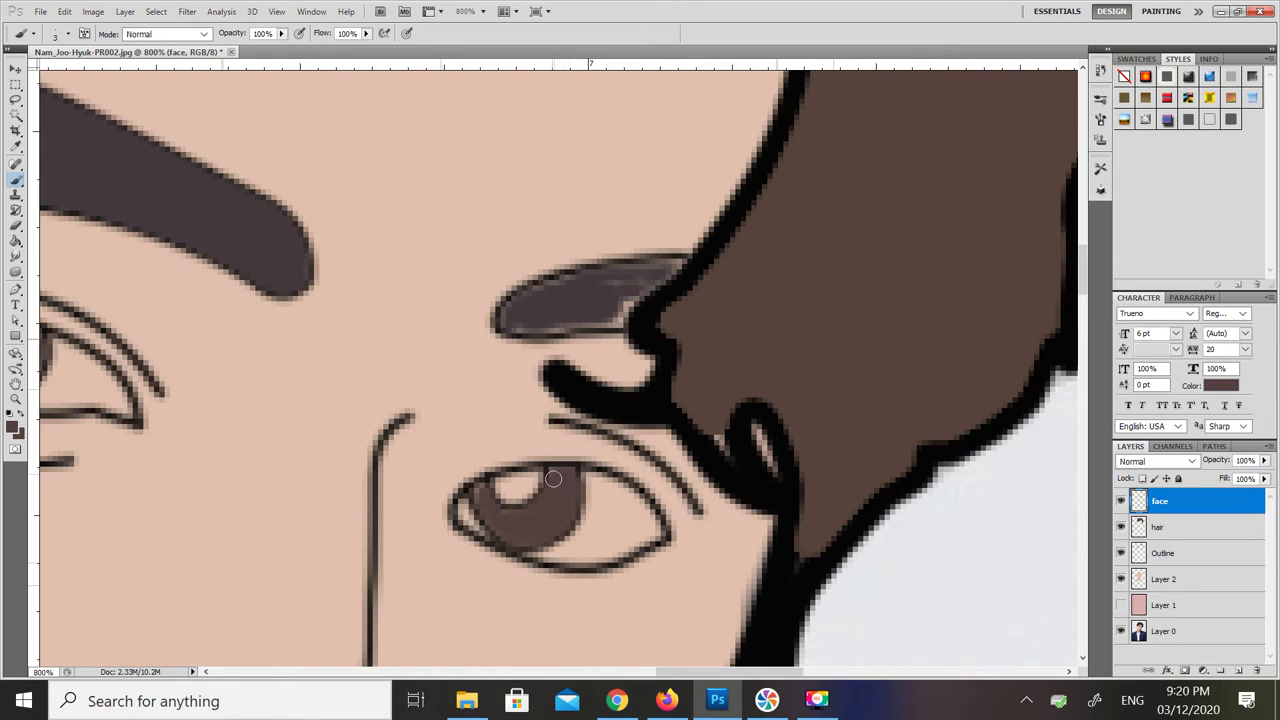
Step: Set the foreground colour to near-black and paint the pupil of the eye nearer the ear
scroll(567, 505, left, 5)
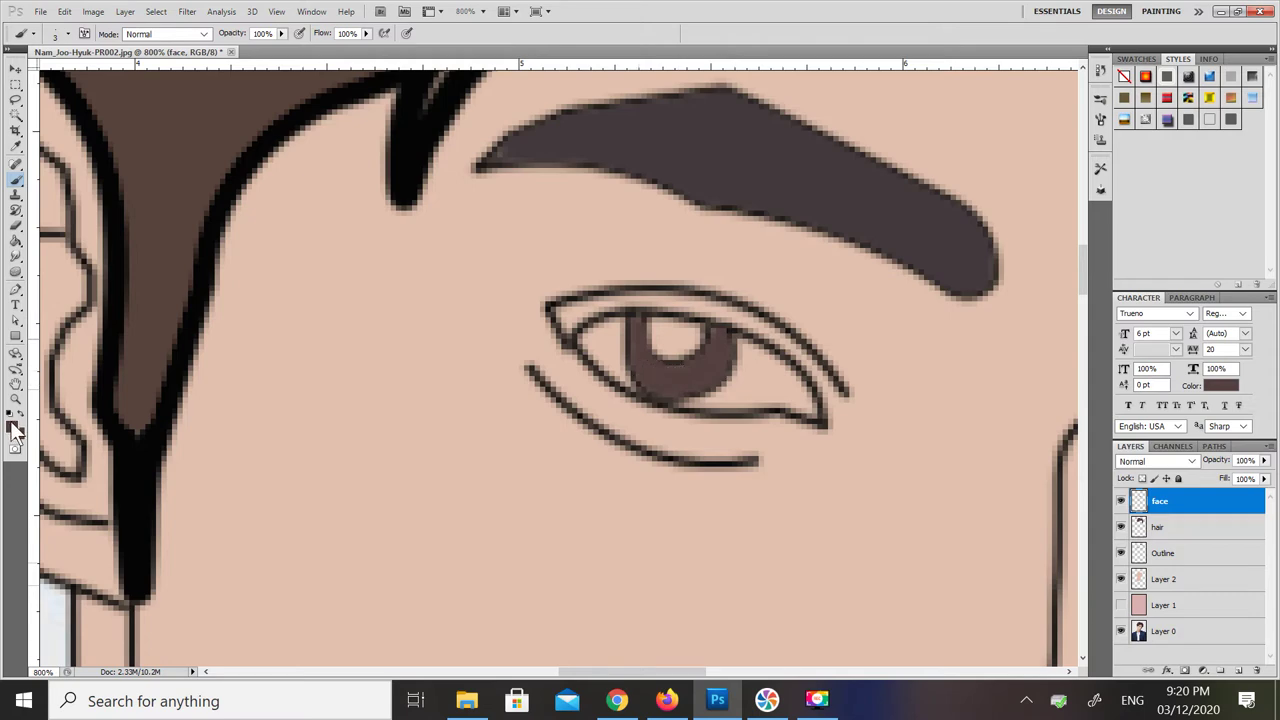
click(14, 428)
click(955, 430)
click(1245, 249)
drag(661, 343, 687, 330)
drag(680, 339, 672, 343)
key(ctrl+plus)
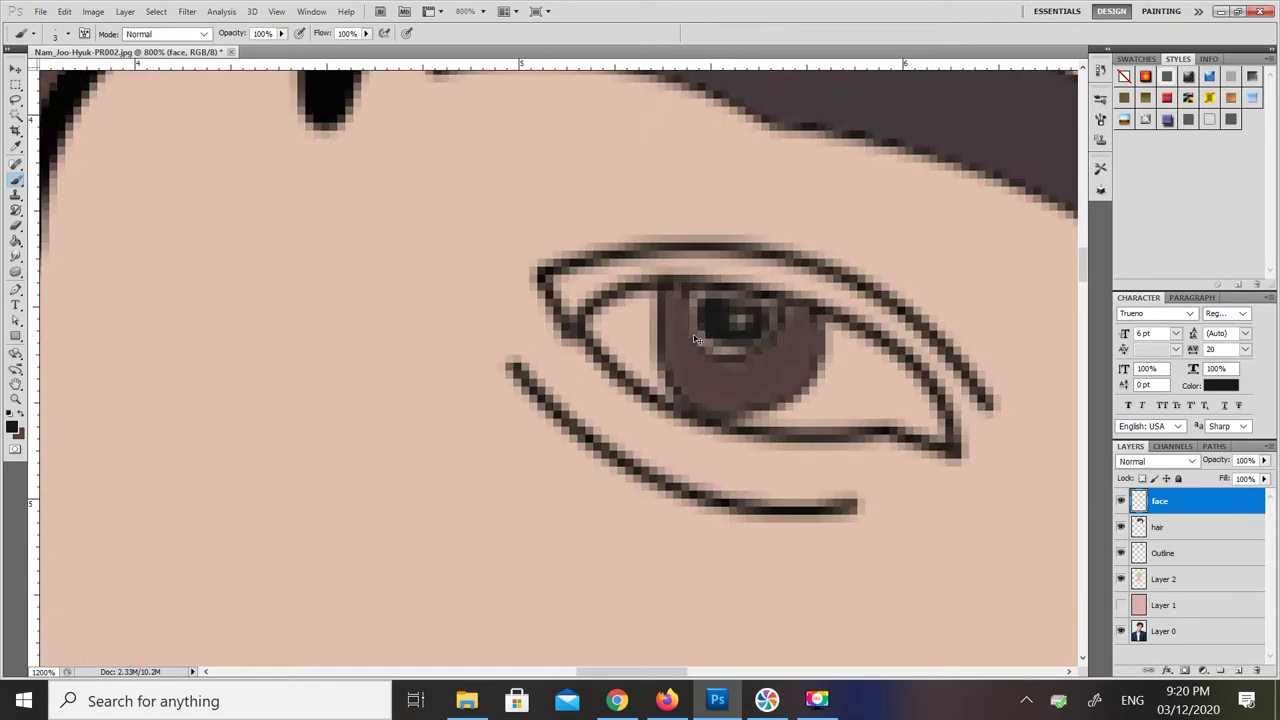
key(ctrl+minus)
key(ctrl+minus)
key(ctrl+minus)
key(ctrl+minus)
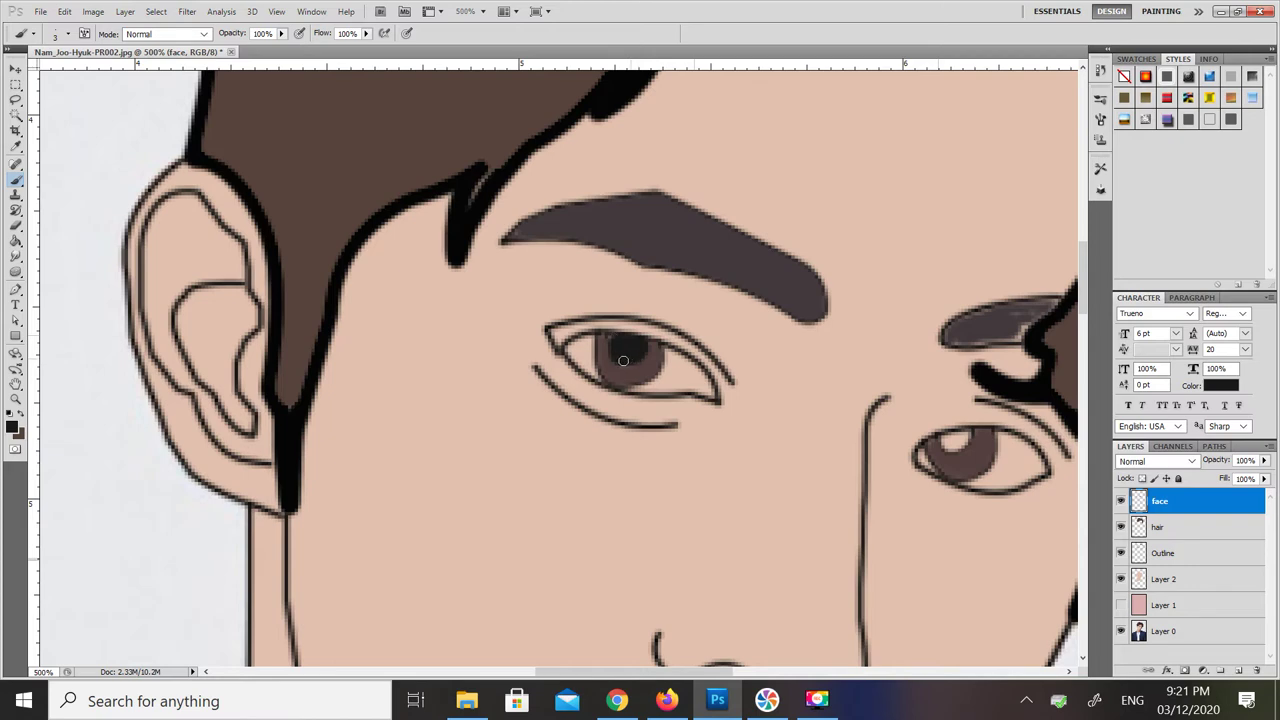
scroll(627, 346, up, 5)
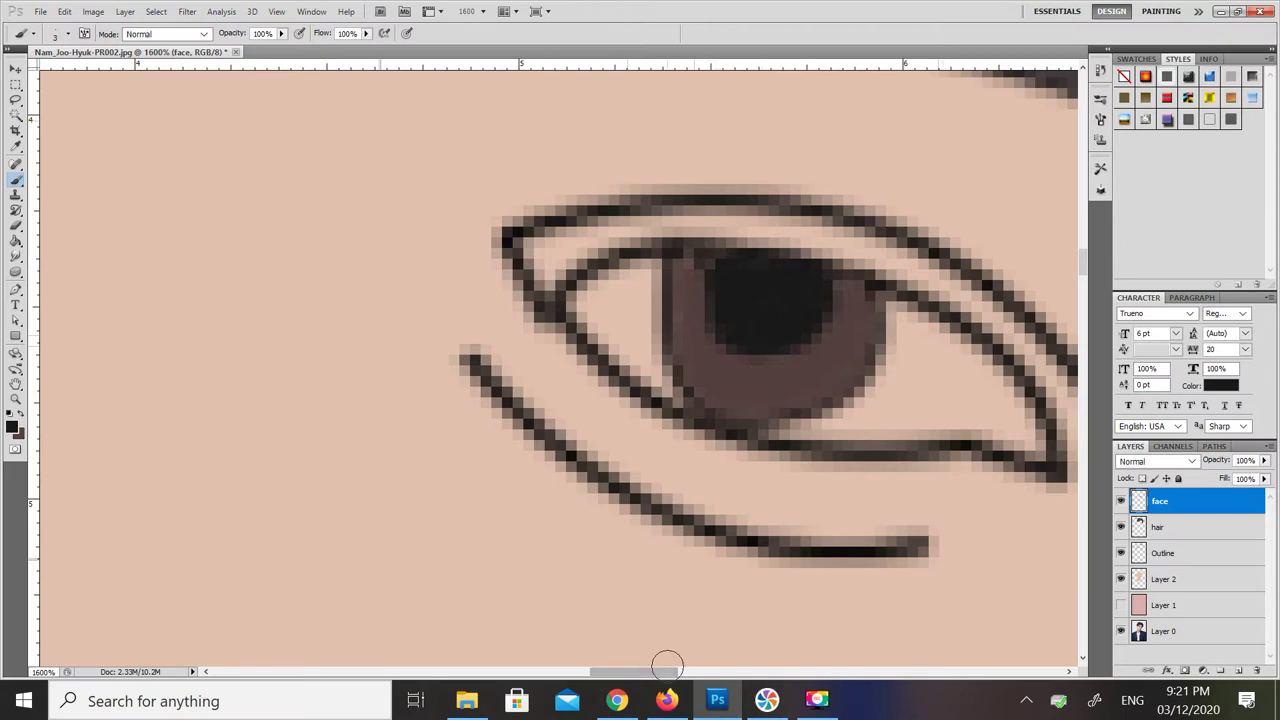
Step: Paint the pupil of the eye under the fringe near-black
key(ctrl+minus)
key(ctrl+minus)
key(ctrl+minus)
key(ctrl+minus)
key(ctrl+minus)
key(ctrl+minus)
key(ctrl+minus)
key(ctrl+minus)
key(ctrl+plus)
key(ctrl+plus)
drag(697, 672, 810, 680)
key(ctrl+plus)
key(ctrl+plus)
key(ctrl+plus)
key(ctrl+plus)
mouse_move(228, 476)
mouse_down()
mouse_move(256, 478)
mouse_move(245, 486)
mouse_move(268, 462)
mouse_up()
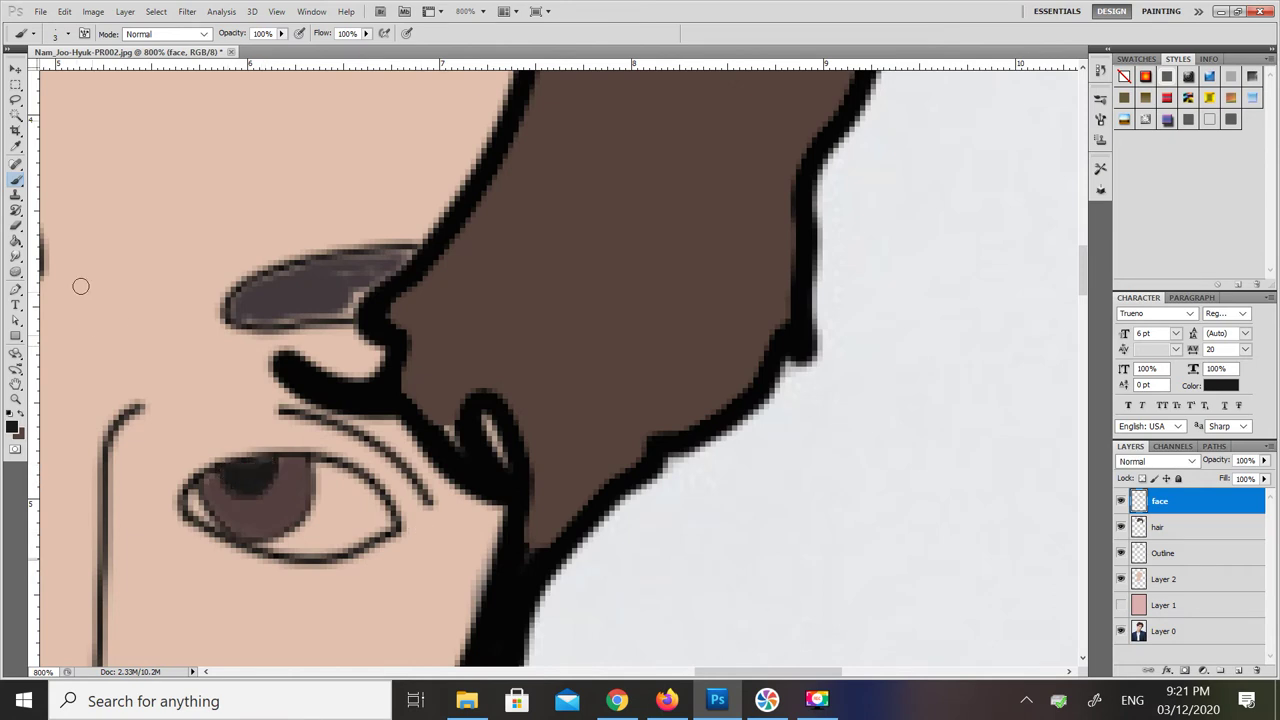
Step: Select the large white area of the eye under the fringe with the Magic Wand and set the foreground colour to white
click(15, 116)
click(345, 510)
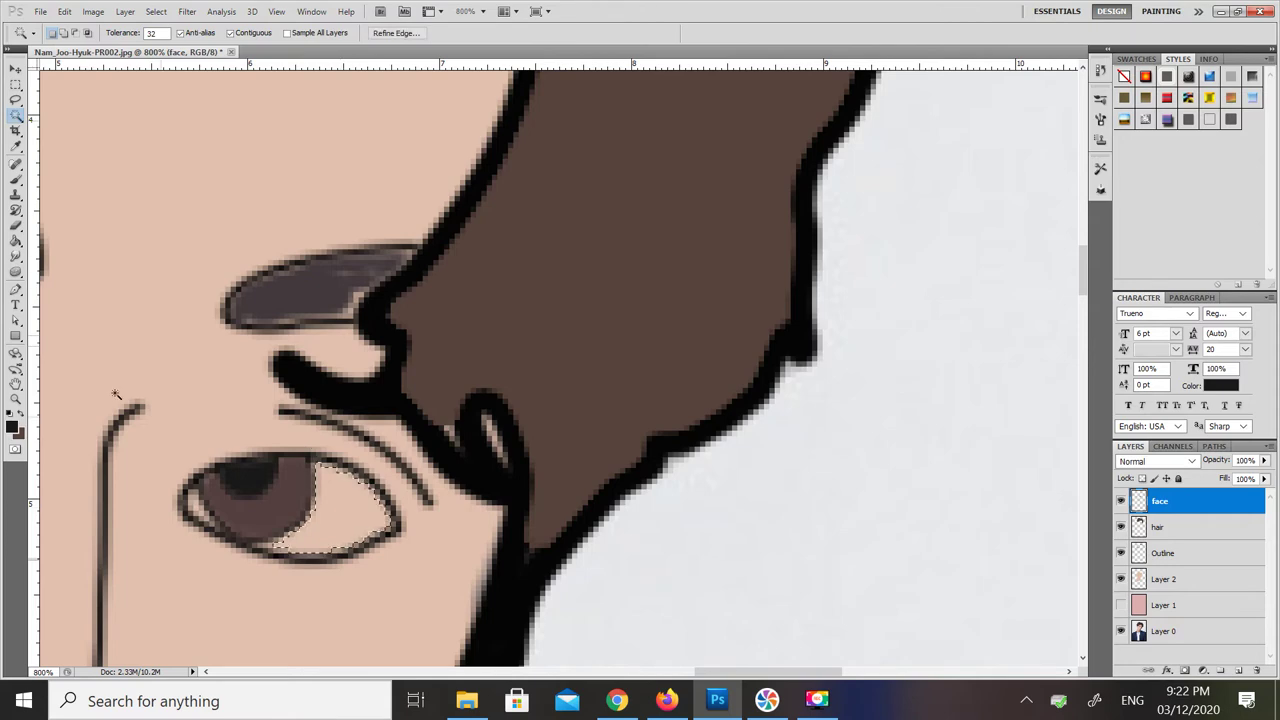
click(12, 427)
click(958, 262)
click(1251, 251)
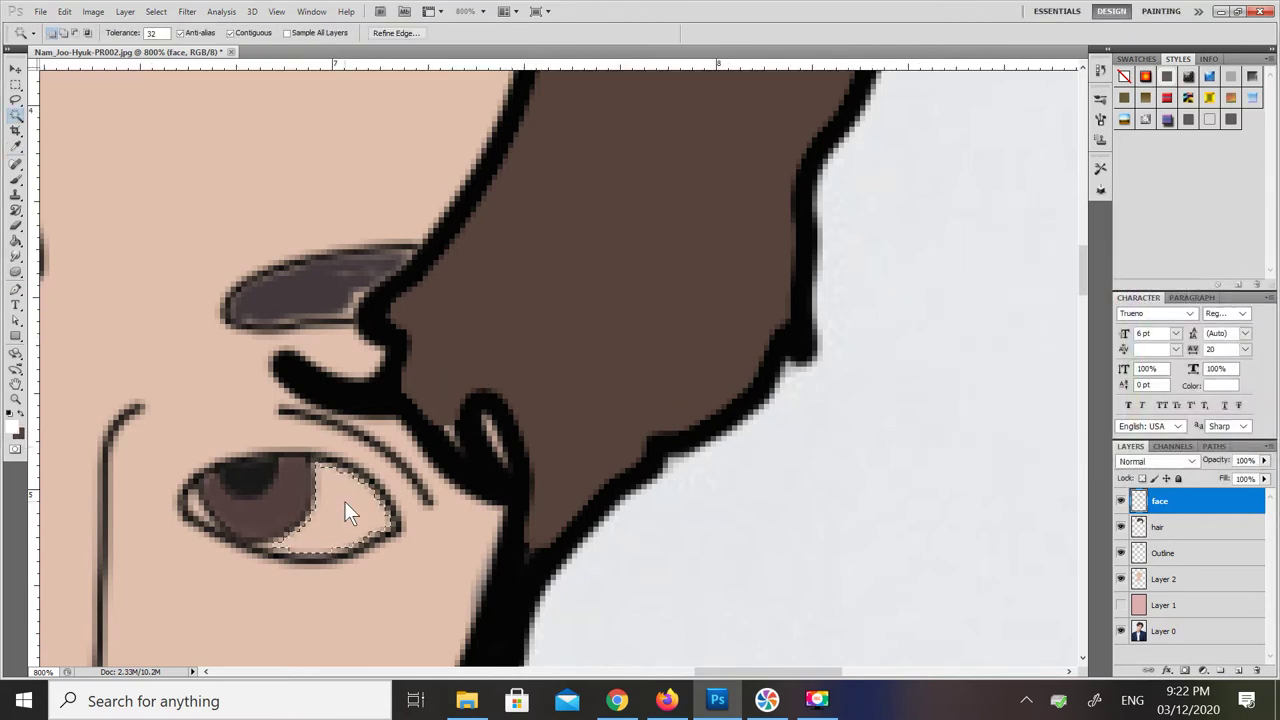
Step: Expand the eye-white selection, paint it white with the Brush and clear the selection
click(15, 180)
click(156, 11)
mouse_move(213, 235)
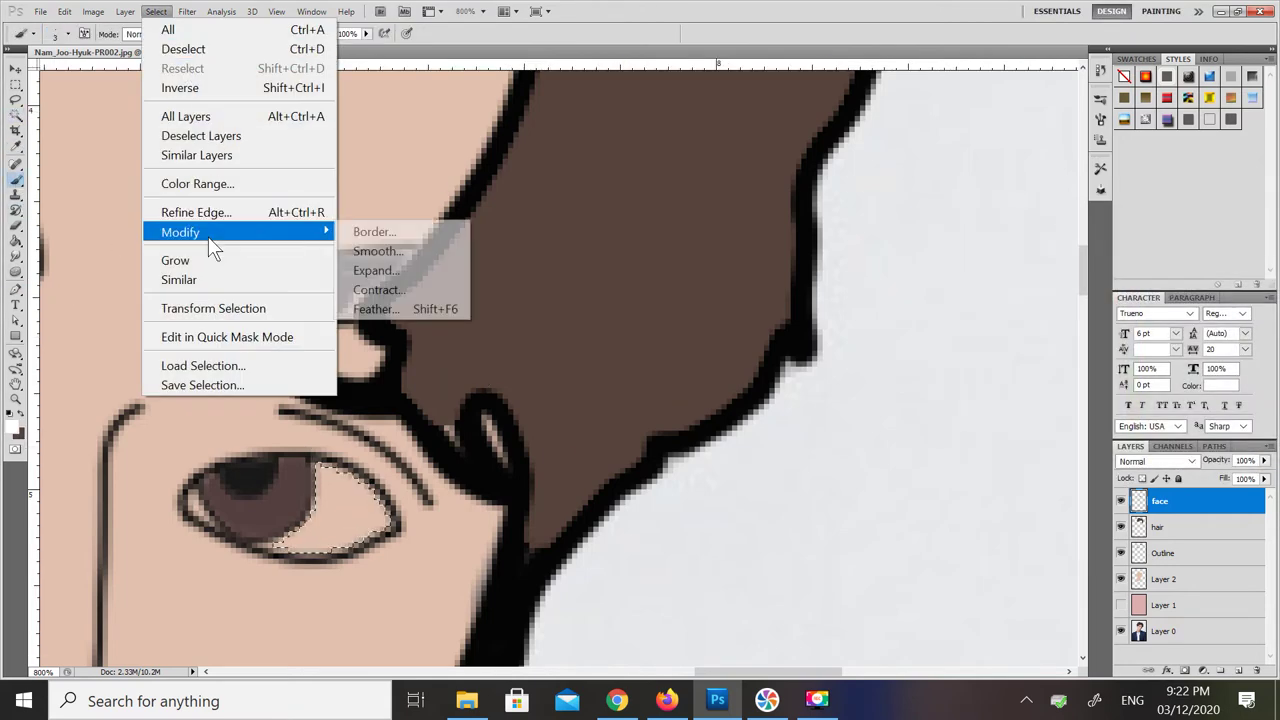
click(376, 270)
key(Return)
mouse_move(320, 482)
mouse_down()
mouse_move(277, 542)
mouse_move(338, 482)
mouse_move(378, 502)
mouse_move(364, 529)
mouse_move(353, 485)
mouse_move(337, 480)
mouse_move(349, 524)
mouse_move(278, 543)
mouse_move(309, 529)
mouse_move(309, 482)
mouse_move(300, 528)
mouse_move(368, 482)
mouse_move(322, 461)
mouse_move(280, 545)
mouse_up()
key(ctrl+d)
Step: Examine the newly coloured eyes in the context of the whole portrait
key(ctrl+minus)
key(ctrl+minus)
key(ctrl+minus)
key(ctrl+minus)
key(ctrl+minus)
key(ctrl+minus)
key(ctrl+minus)
key(ctrl+plus)
key(ctrl+plus)
key(ctrl+plus)
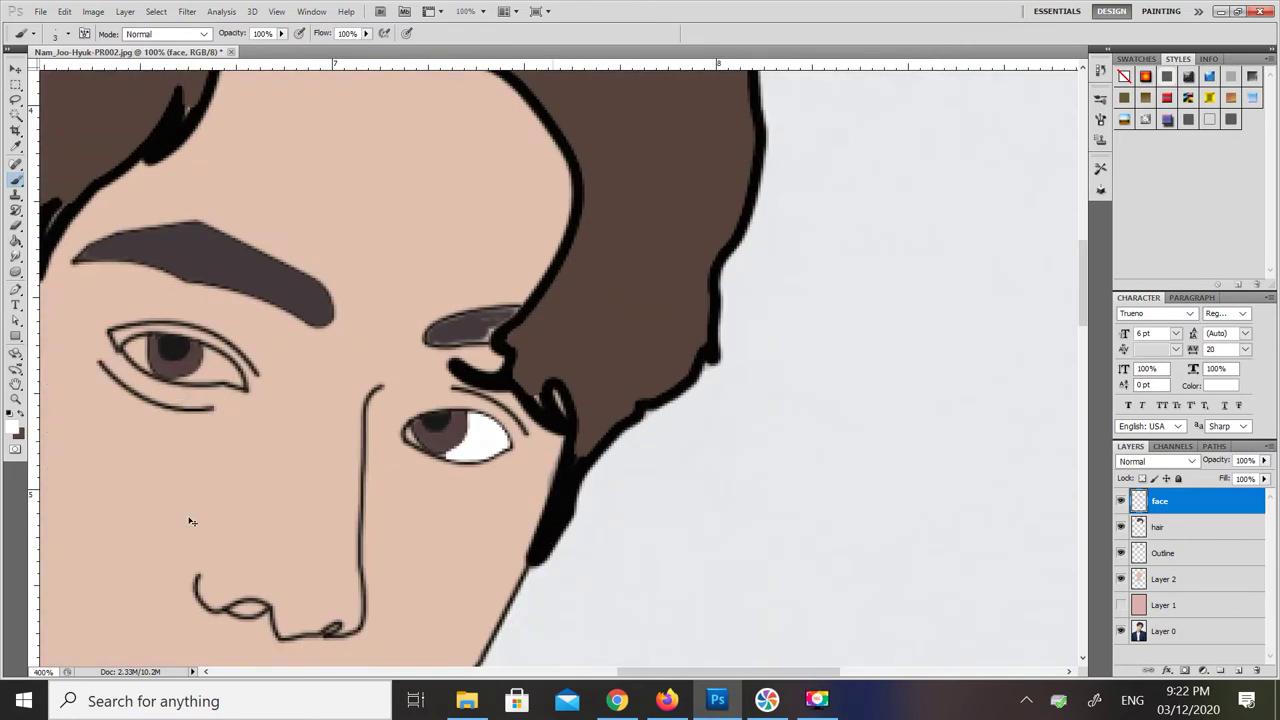
key(ctrl+plus)
key(ctrl+plus)
key(ctrl+plus)
Step: Try to select the narrow inner corner of the eye under the fringe with the Magic Wand
click(68, 34)
key(Escape)
click(15, 115)
click(308, 488)
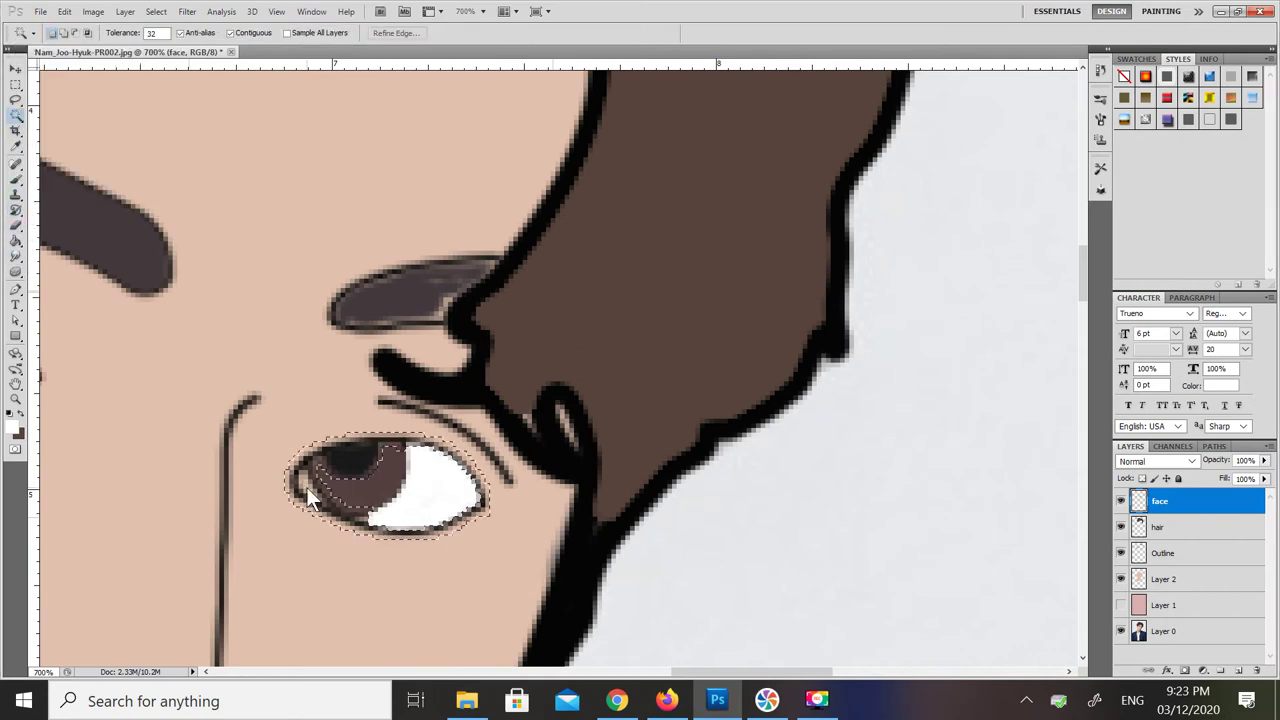
Step: Set the Brush size to 1 px and paint the narrow inner corner and lower edge of the eye white
click(15, 178)
click(68, 34)
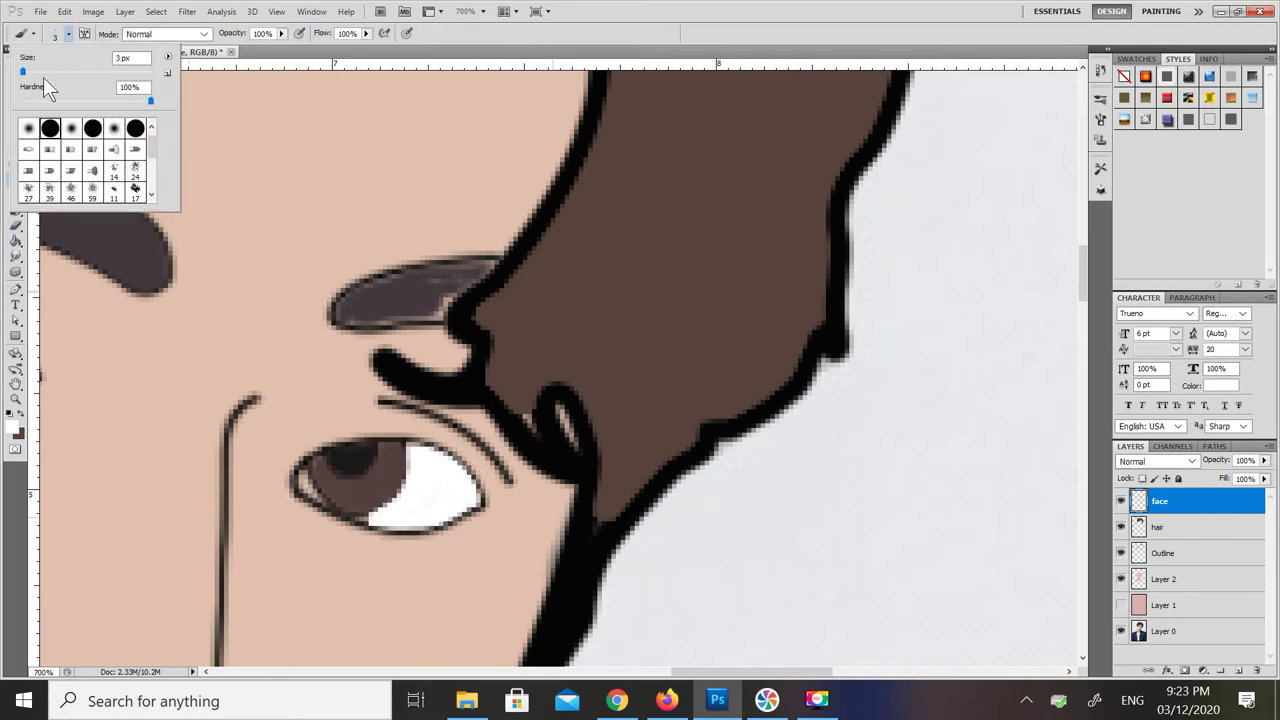
key(Escape)
key(ctrl+plus)
key(ctrl+plus)
click(68, 34)
drag(124, 58, 109, 62)
text(1)
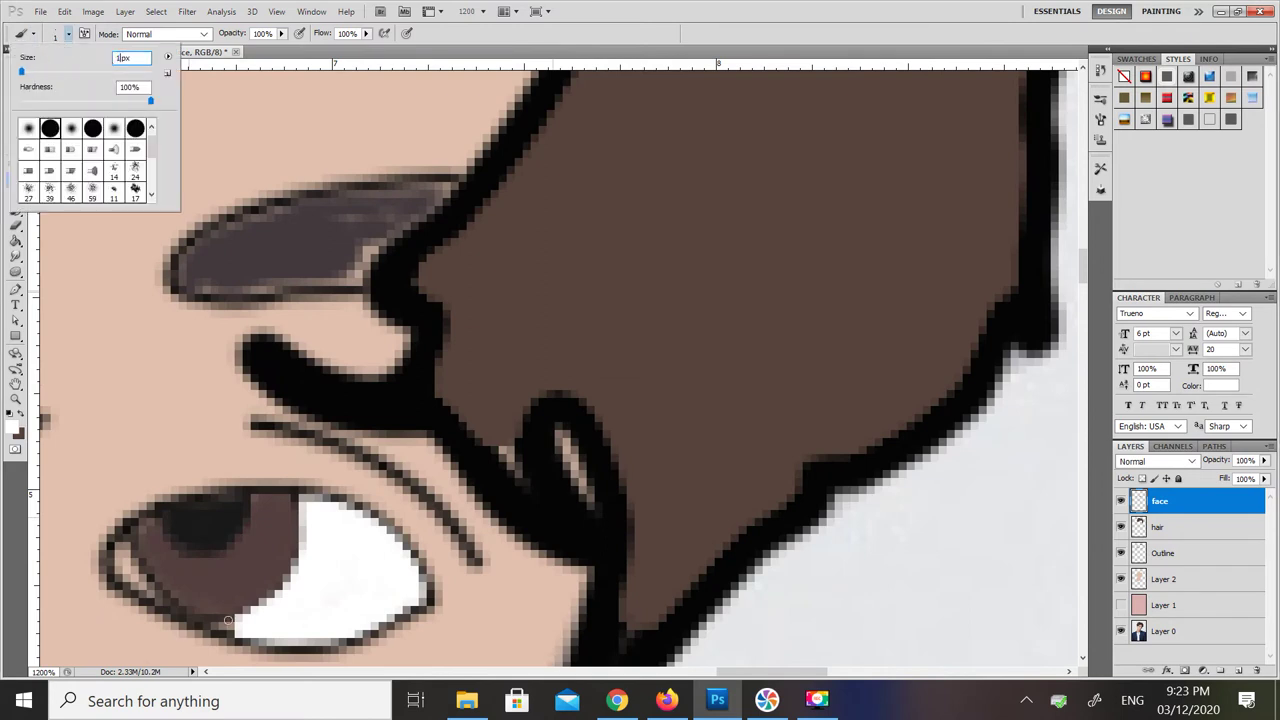
key(Return)
click(227, 628)
mouse_move(122, 552)
mouse_down()
mouse_move(150, 596)
mouse_move(134, 583)
mouse_up()
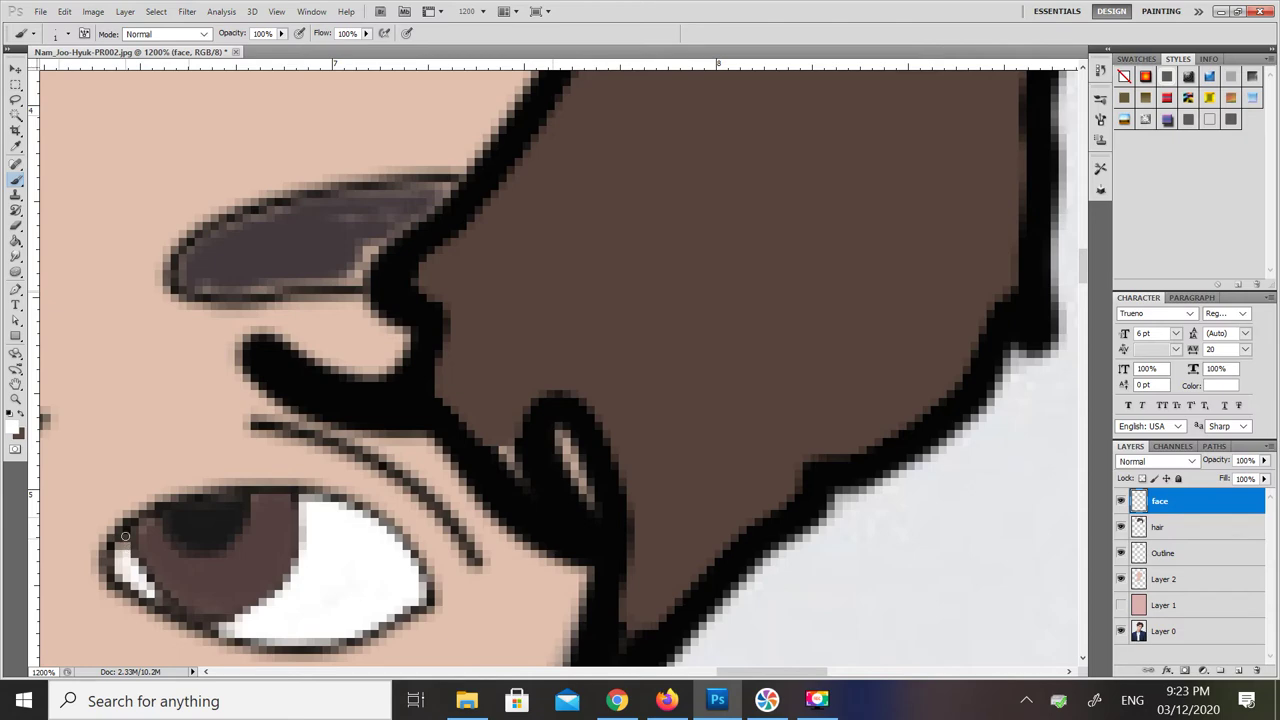
Step: Examine how the white of the finished eye looks in the whole portrait and up close
key(ctrl+minus)
key(ctrl+minus)
key(ctrl+minus)
key(ctrl+minus)
key(ctrl+minus)
key(ctrl+minus)
key(ctrl+minus)
key(ctrl+minus)
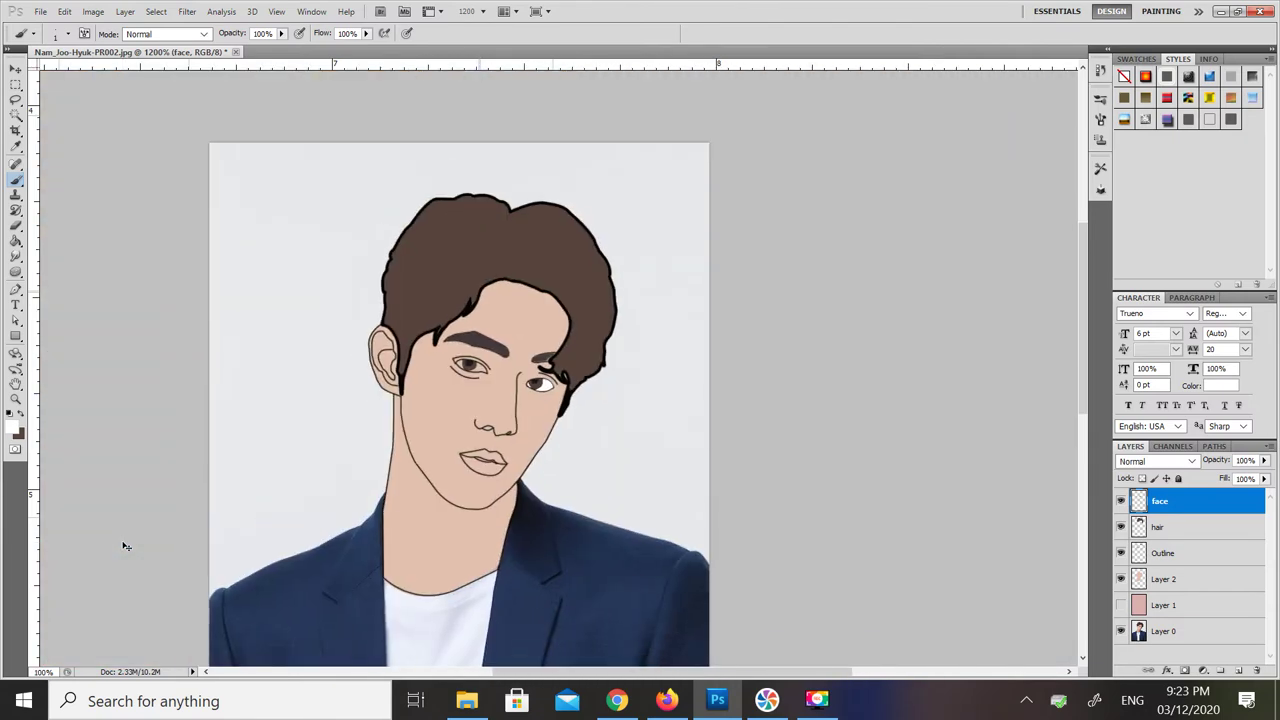
key(ctrl+plus)
key(ctrl+plus)
key(ctrl+plus)
key(ctrl+plus)
key(ctrl+plus)
key(ctrl+plus)
key(ctrl+plus)
key(ctrl+plus)
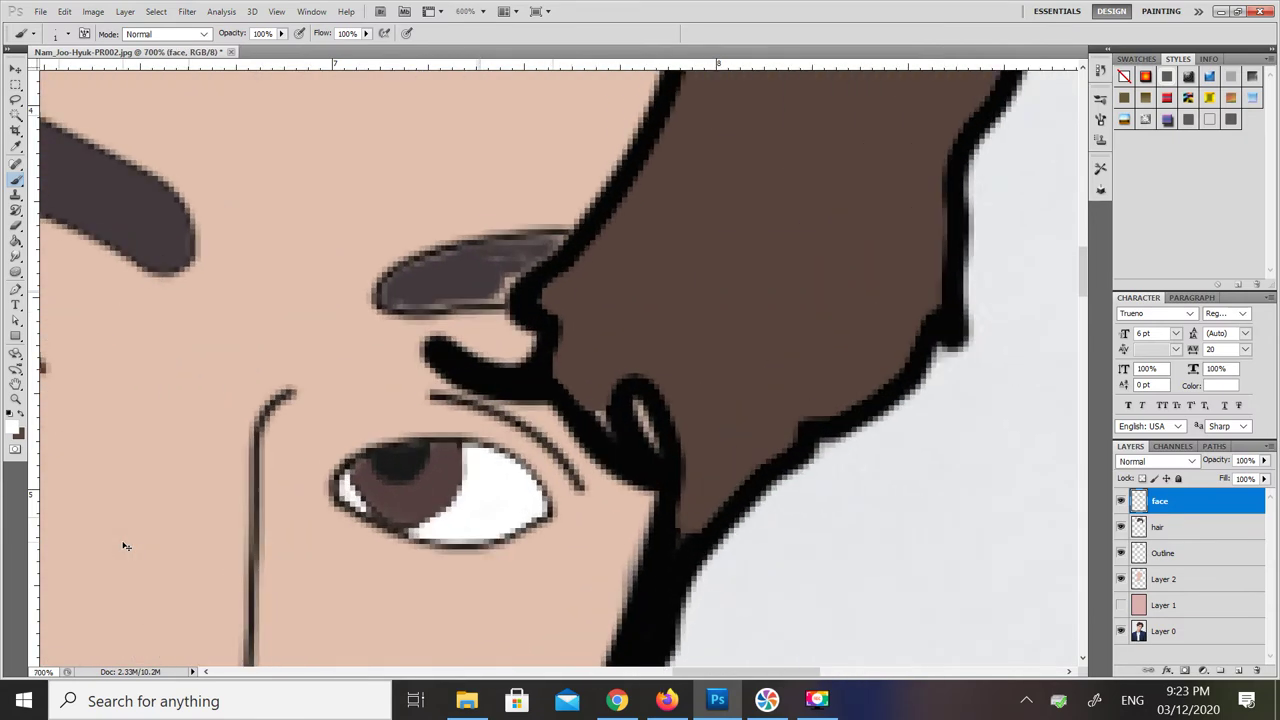
Step: Touch up the white of the eye under the fringe with the small white Brush
drag(345, 612, 300, 602)
key(ctrl+minus)
key(ctrl+minus)
key(ctrl+minus)
key(ctrl+minus)
key(ctrl+minus)
key(ctrl+minus)
key(ctrl+minus)
key(ctrl+minus)
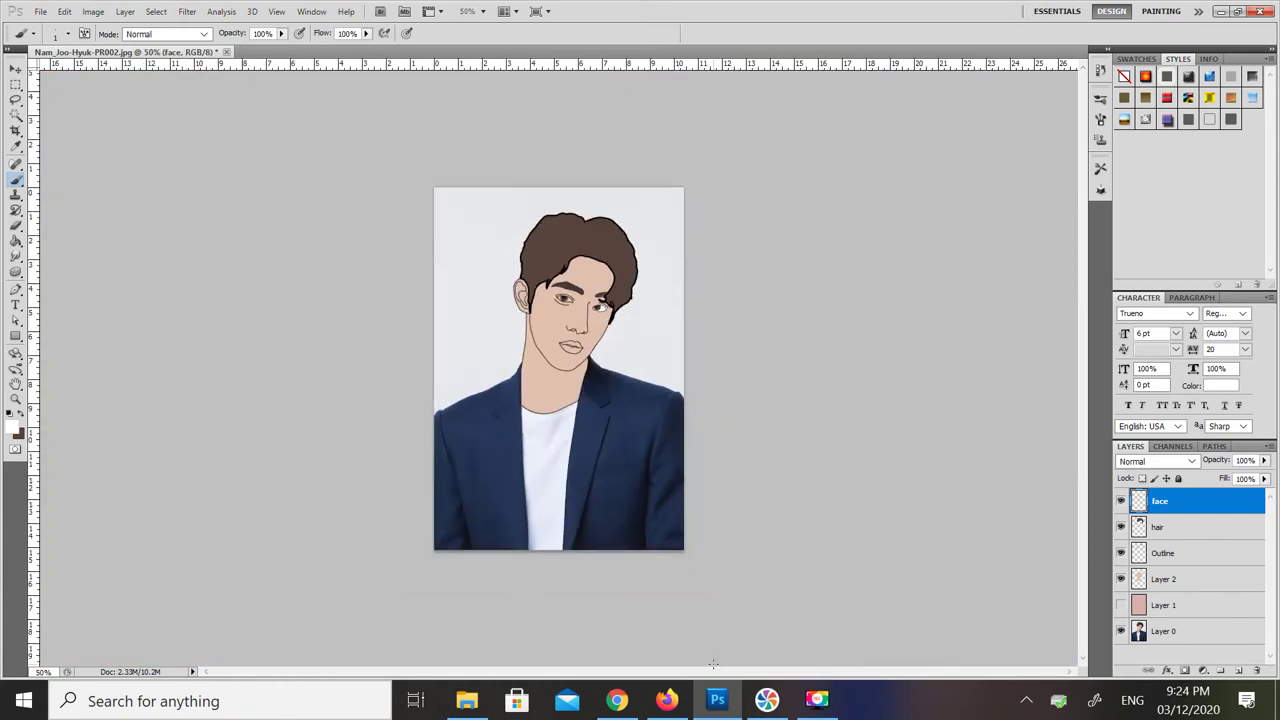
Step: Select the areas on both sides of the iris in the eye clear of the fringe with the Magic Wand and expand the selection
key(ctrl+plus)
key(ctrl+plus)
key(ctrl+plus)
key(ctrl+plus)
drag(1082, 377, 1082, 263)
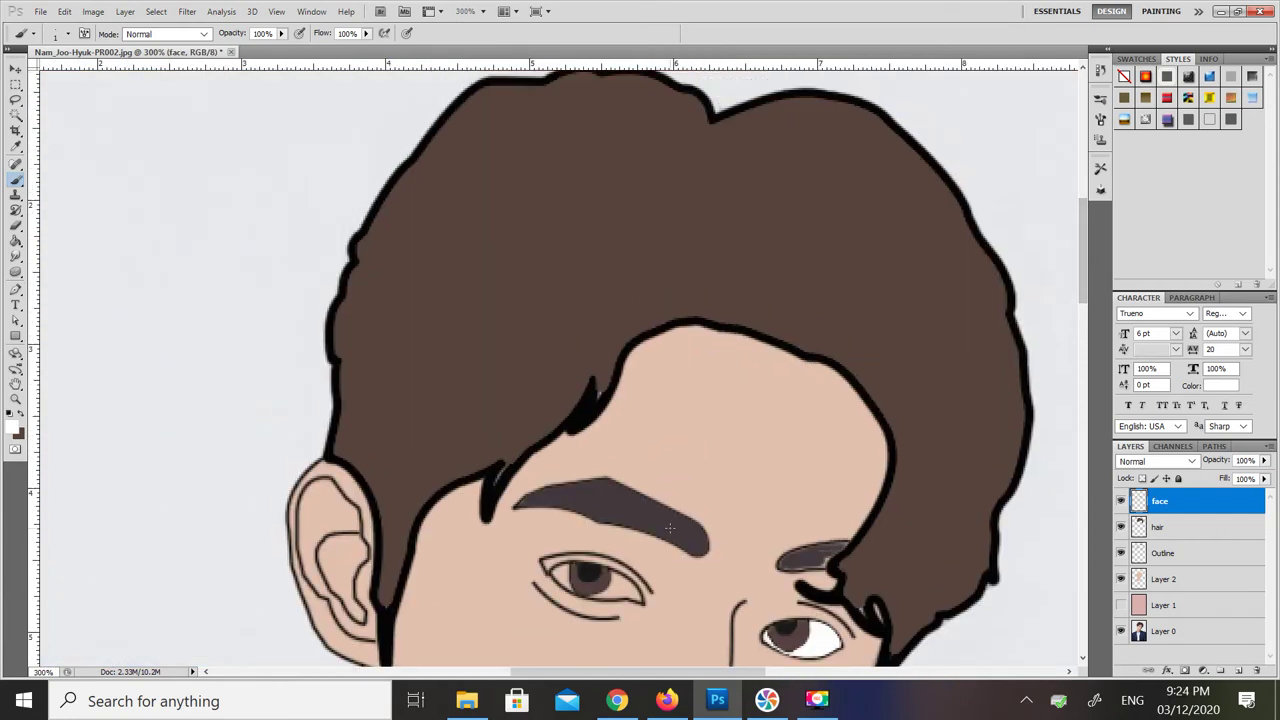
key(ctrl+plus)
key(ctrl+plus)
drag(714, 672, 725, 672)
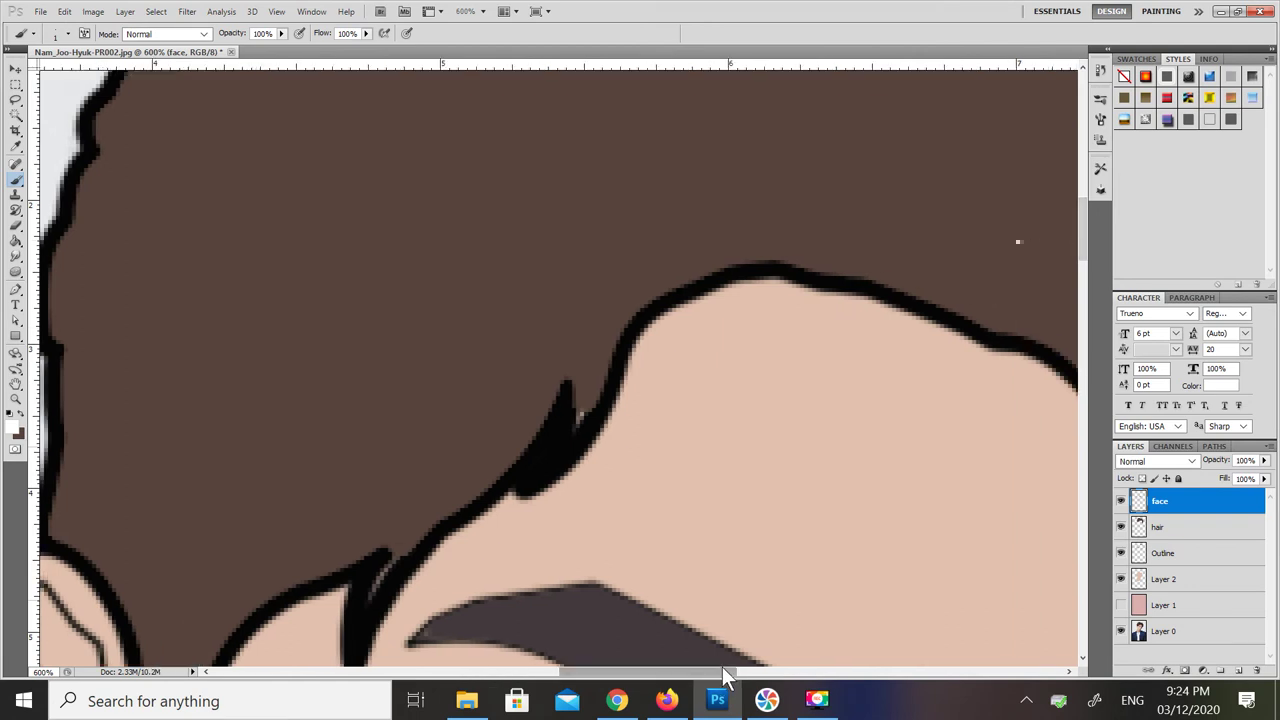
drag(1082, 239, 1082, 284)
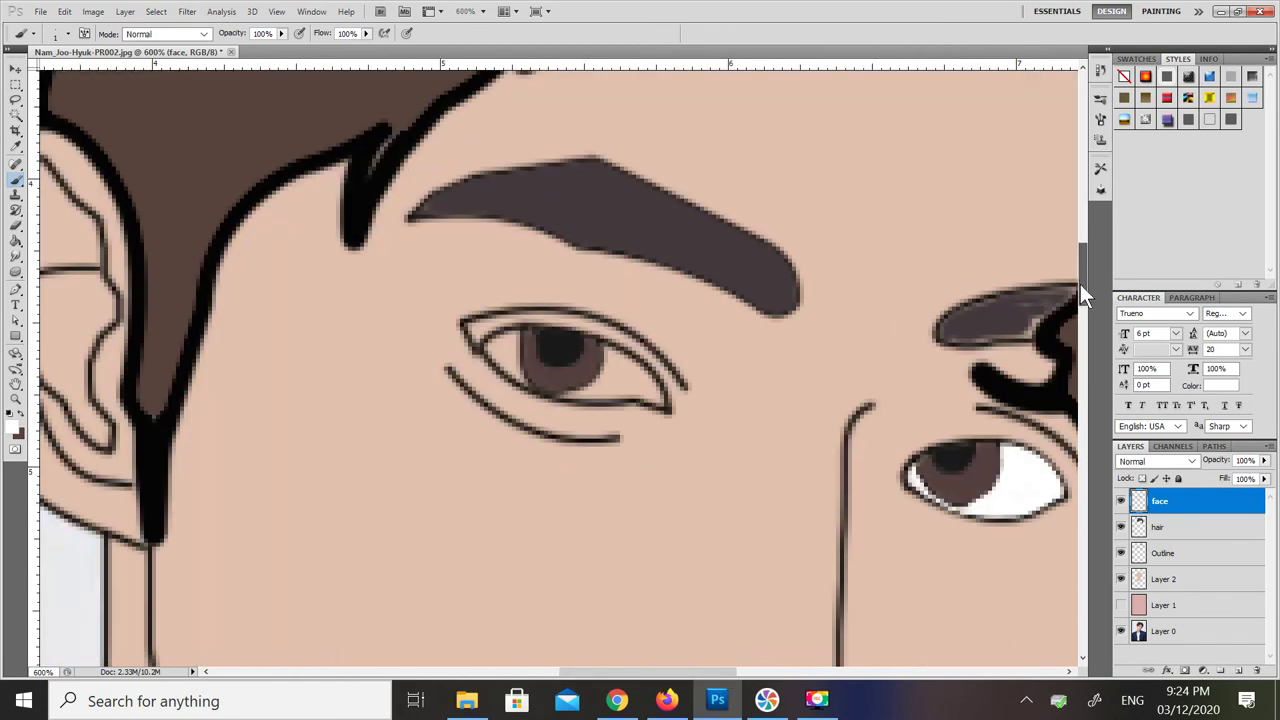
click(16, 116)
click(508, 356)
shift+click(628, 380)
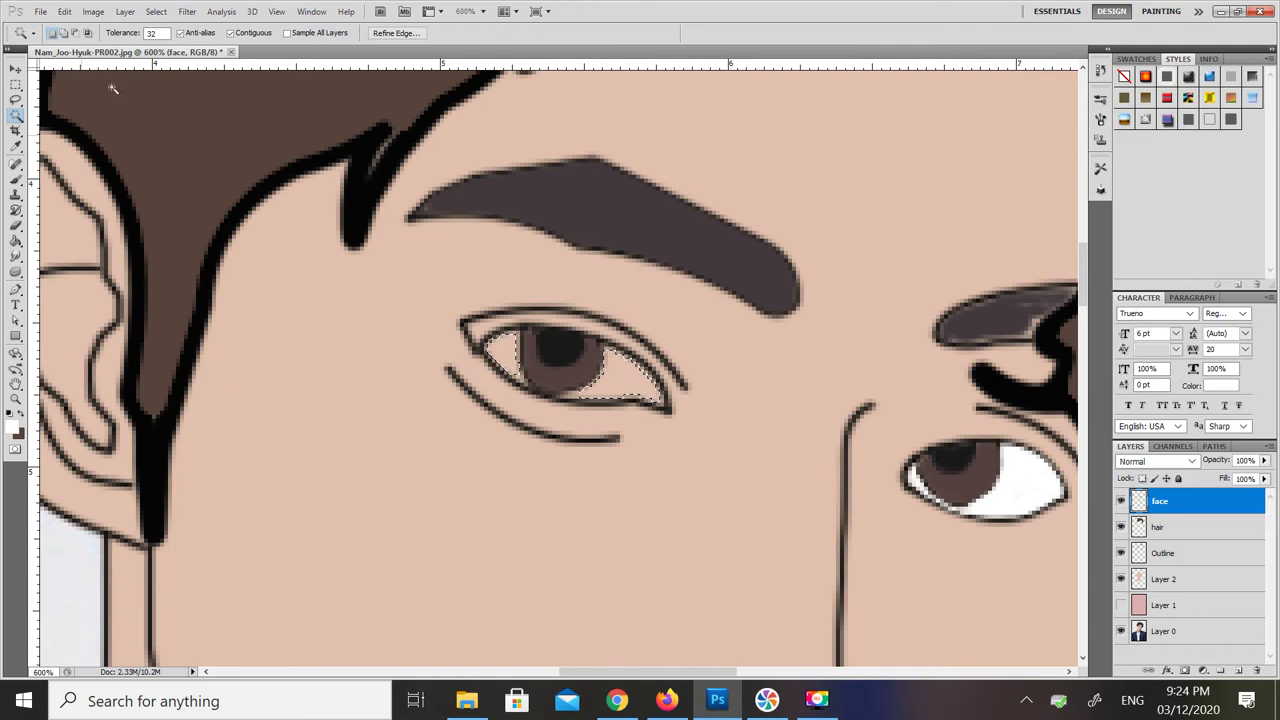
click(156, 11)
mouse_move(212, 228)
click(103, 270)
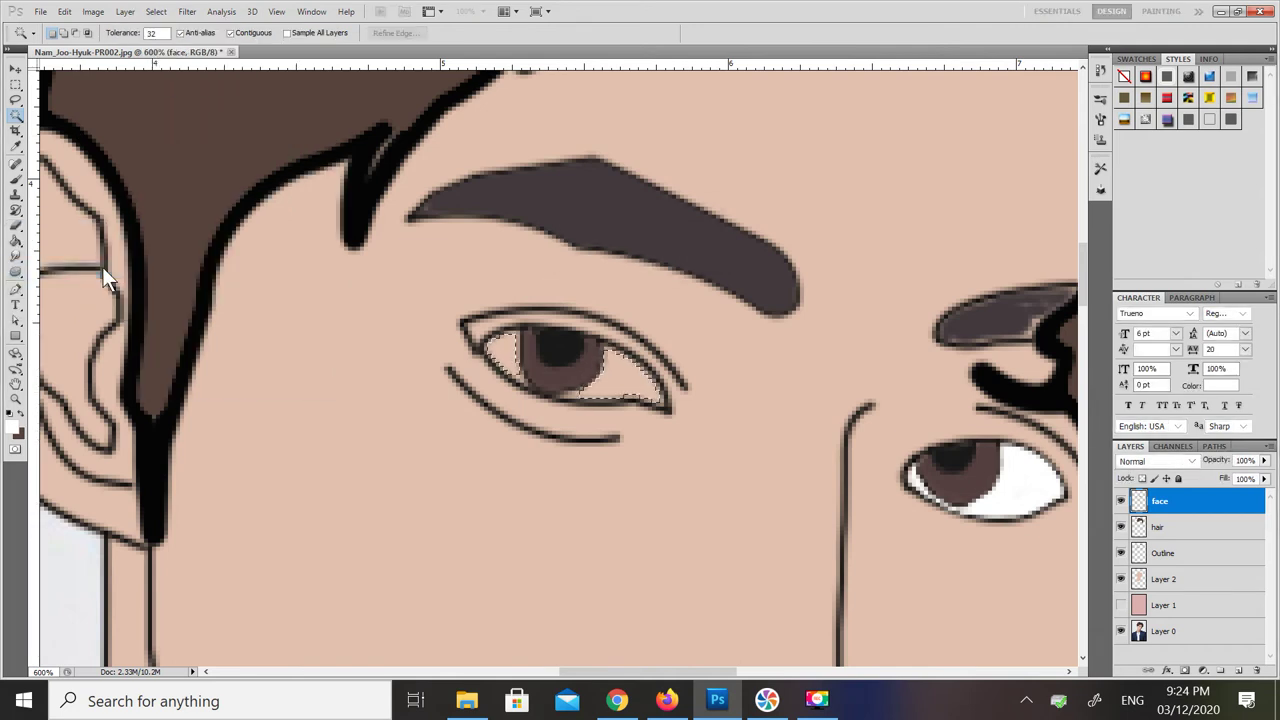
key(Return)
Step: Paint the selected areas beside the iris white on the face layer with a 33 px Brush
click(16, 179)
click(60, 36)
click(42, 73)
click(508, 368)
click(514, 366)
click(634, 383)
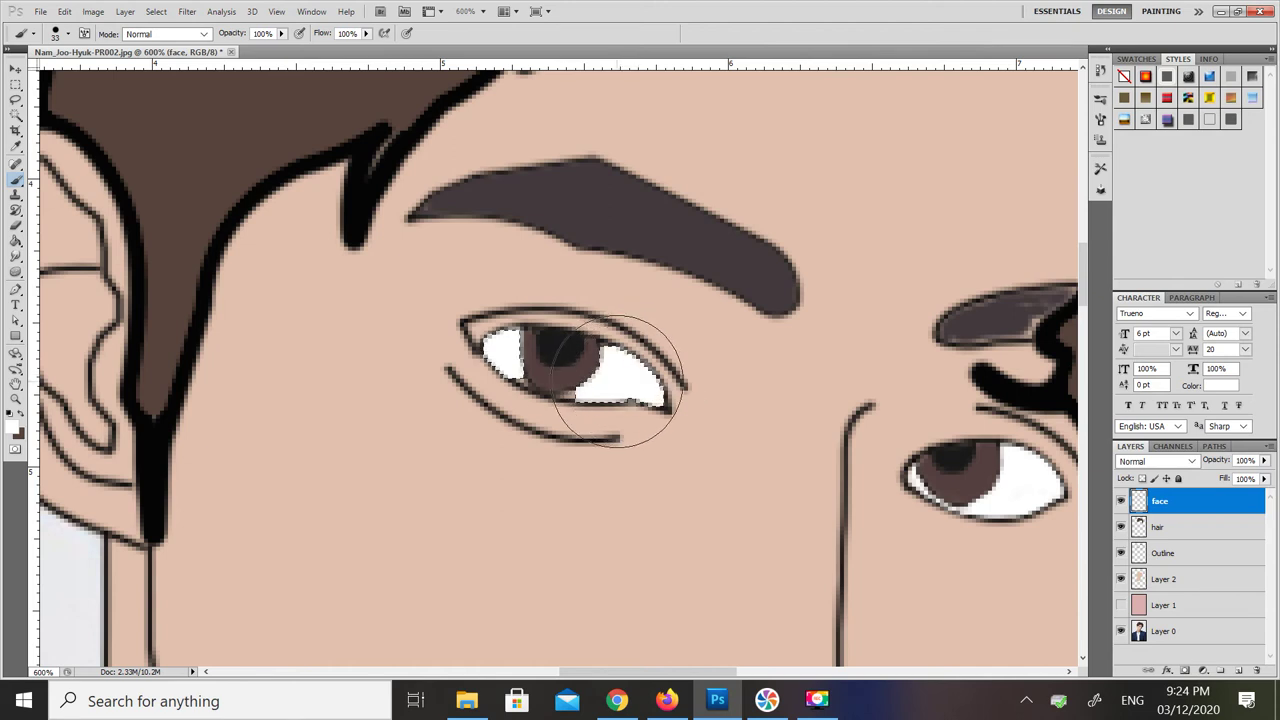
Step: Deselect and paint the remaining gaps along the lower edge of the same eye white with a 1 px Brush
click(62, 33)
drag(30, 72, 21, 72)
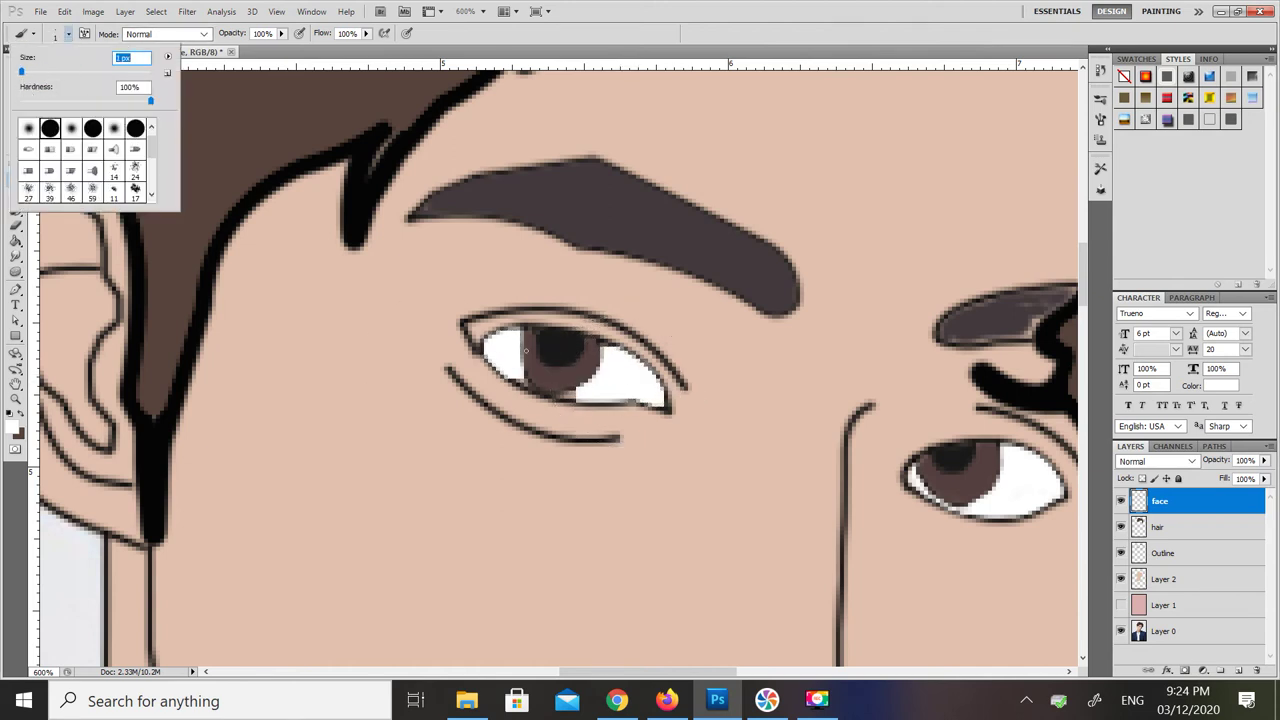
key(Return)
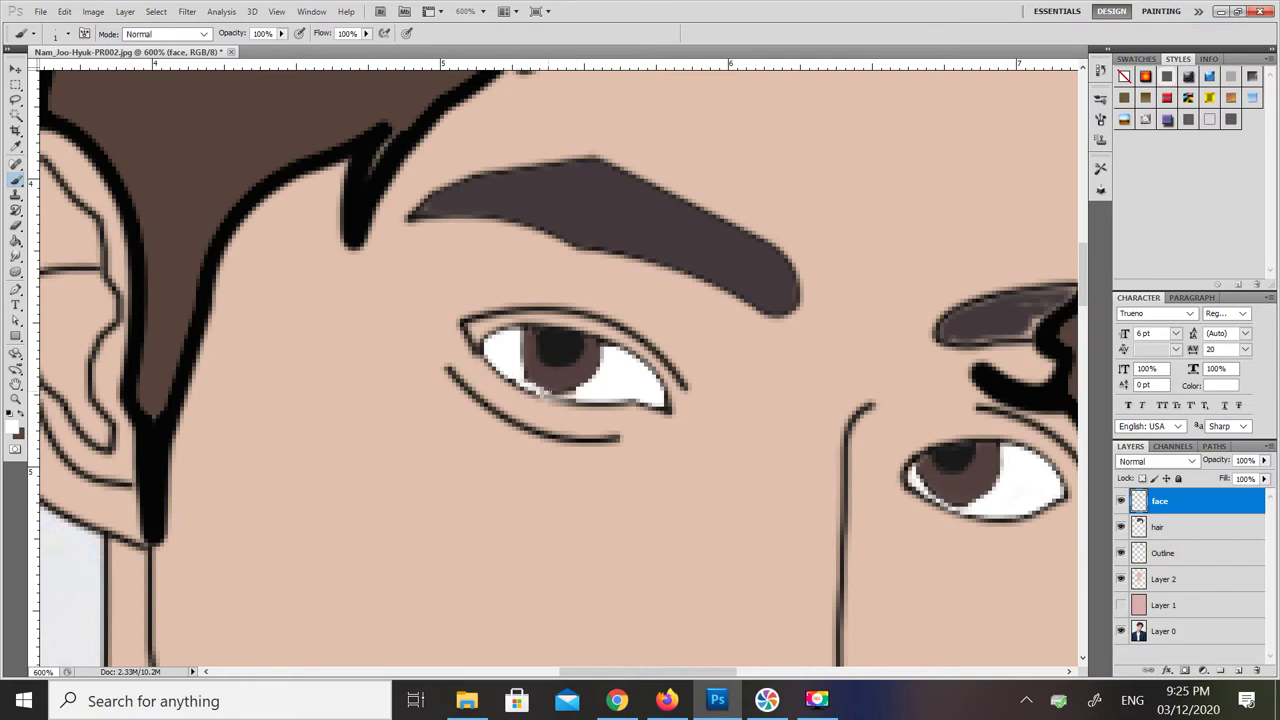
drag(571, 393, 573, 398)
Step: Try a white highlight on the pupil of the same eye with 3 px and 8 px Brush sizes
click(67, 33)
text(5)
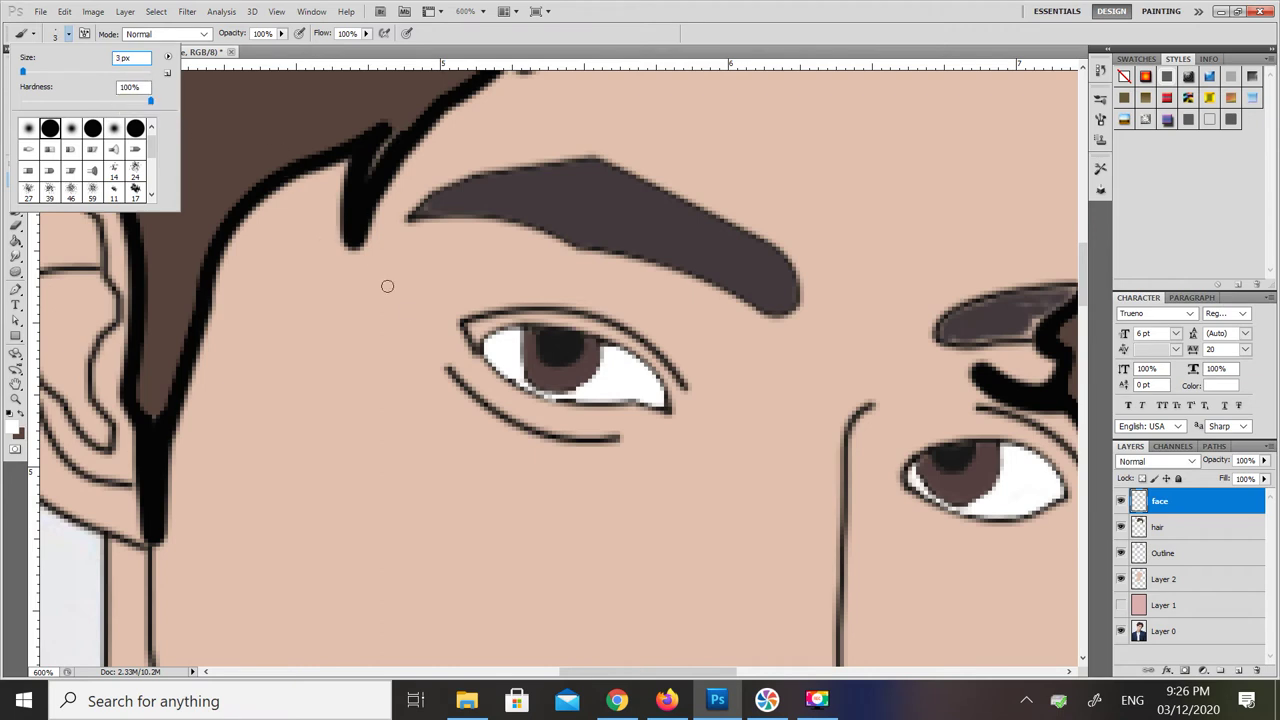
key(Return)
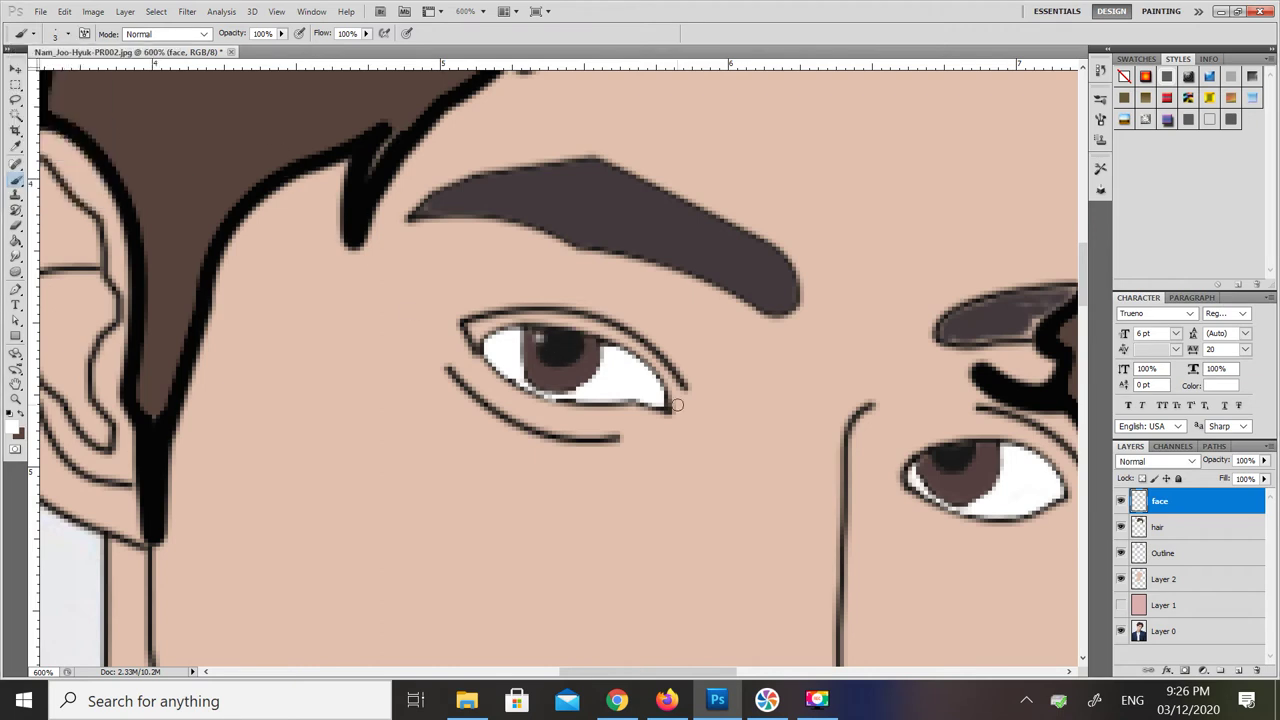
click(67, 33)
drag(123, 58, 94, 61)
text(8)
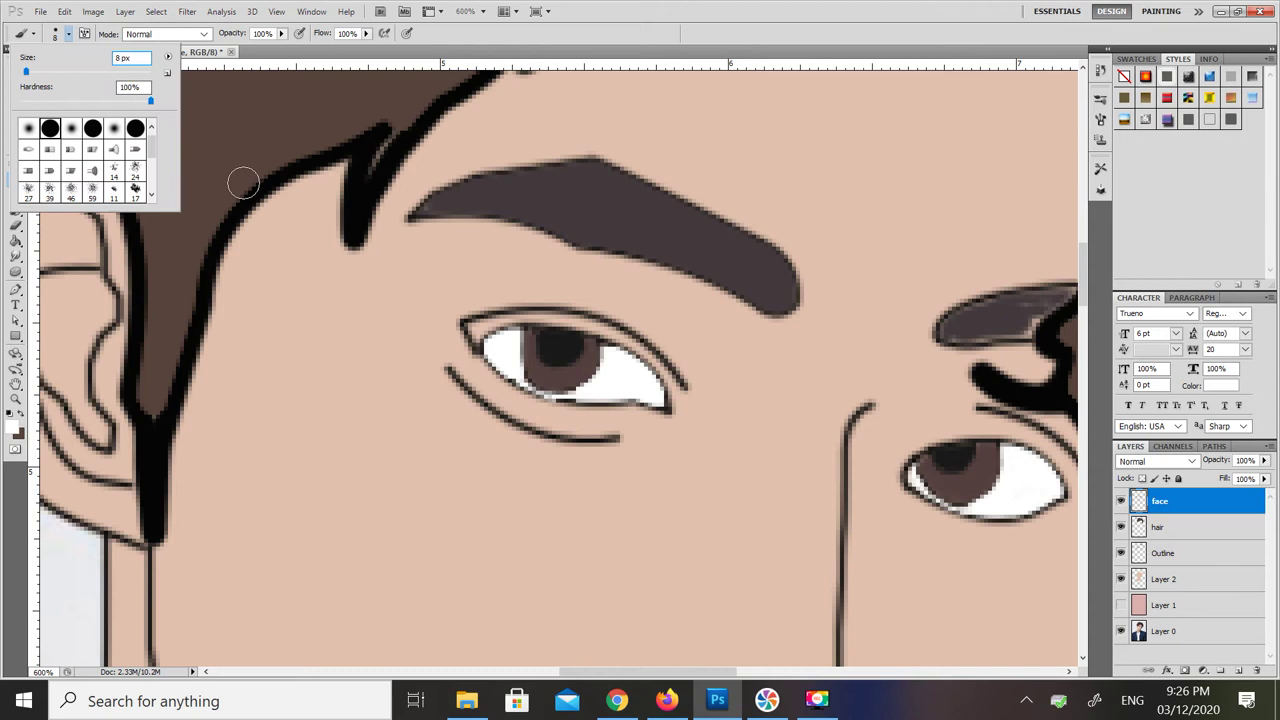
key(Return)
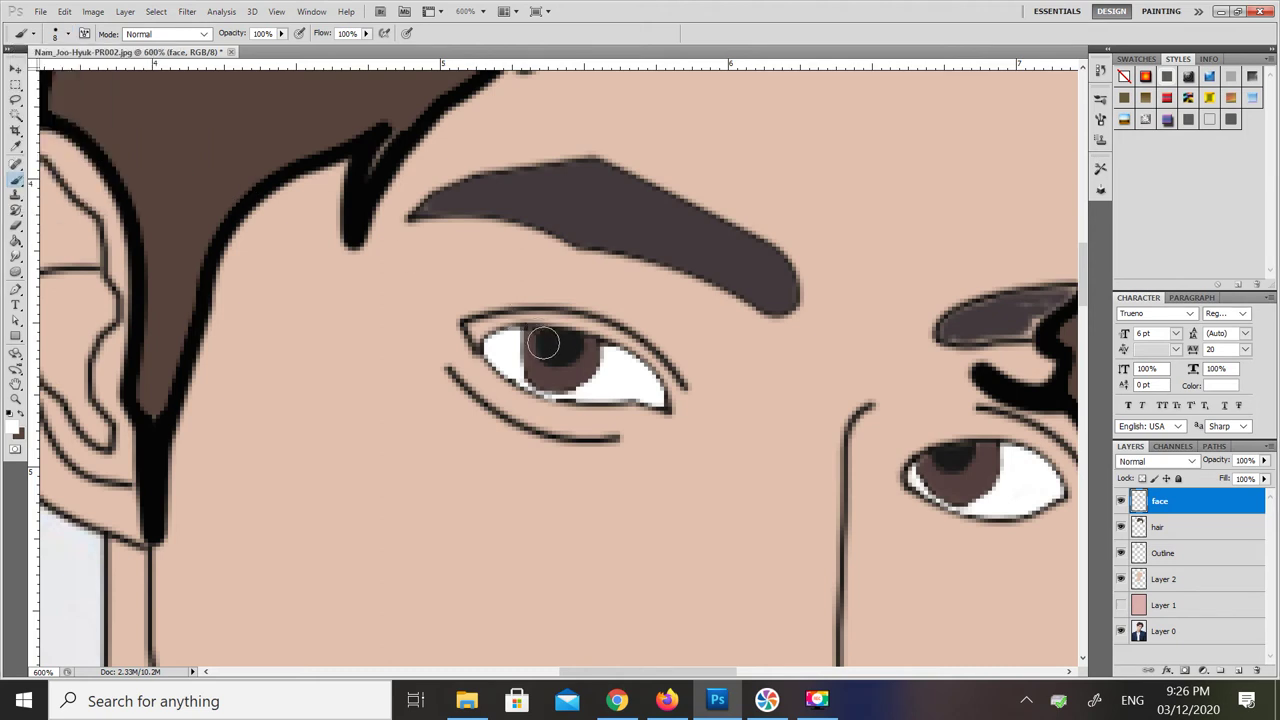
click(545, 345)
key(ctrl+z)
Step: Set the Brush size to 6 px and dot a white highlight on the pupil of each eye
click(67, 33)
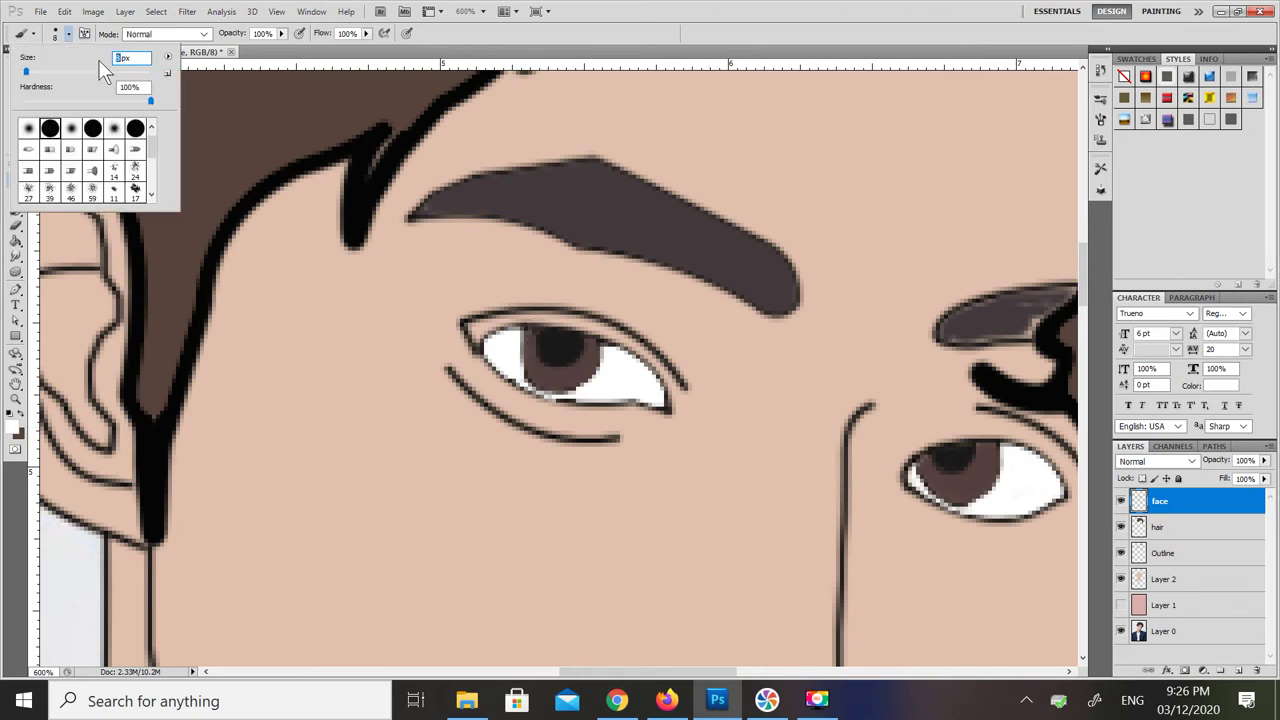
key(Return)
click(545, 343)
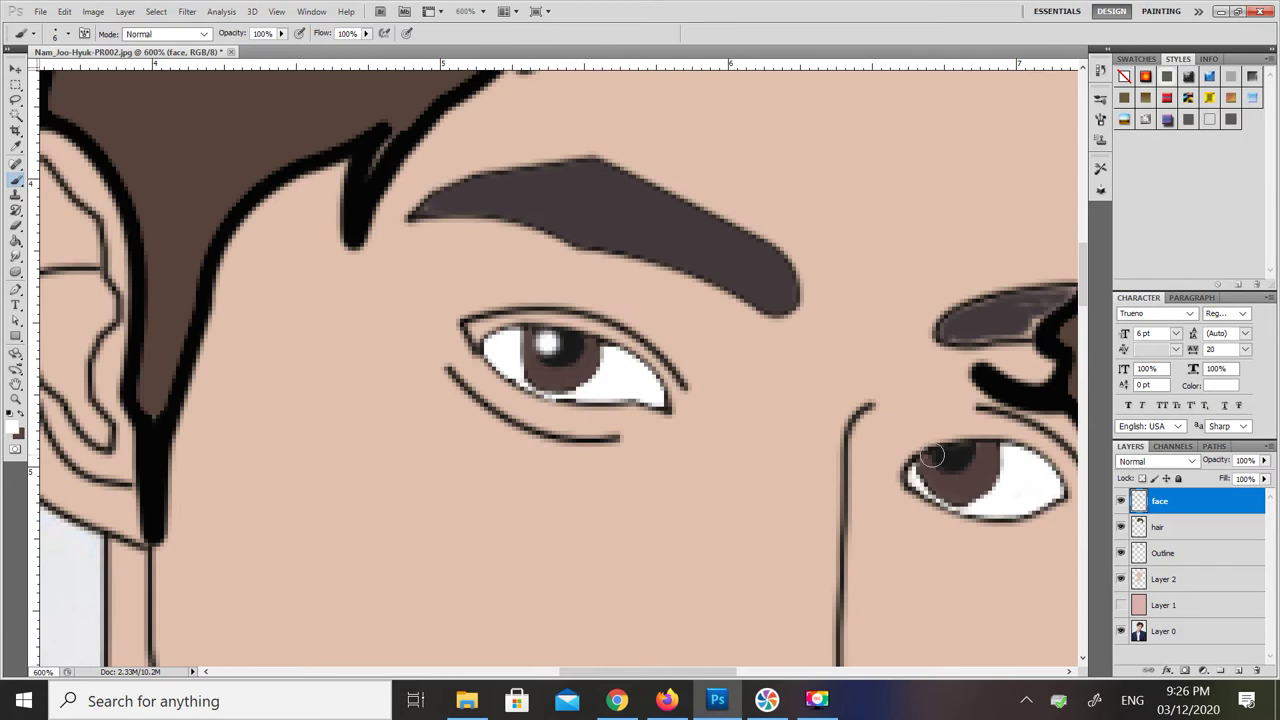
click(942, 457)
key(ctrl+minus)
key(ctrl+minus)
key(ctrl+minus)
key(ctrl+minus)
key(ctrl+minus)
key(ctrl+minus)
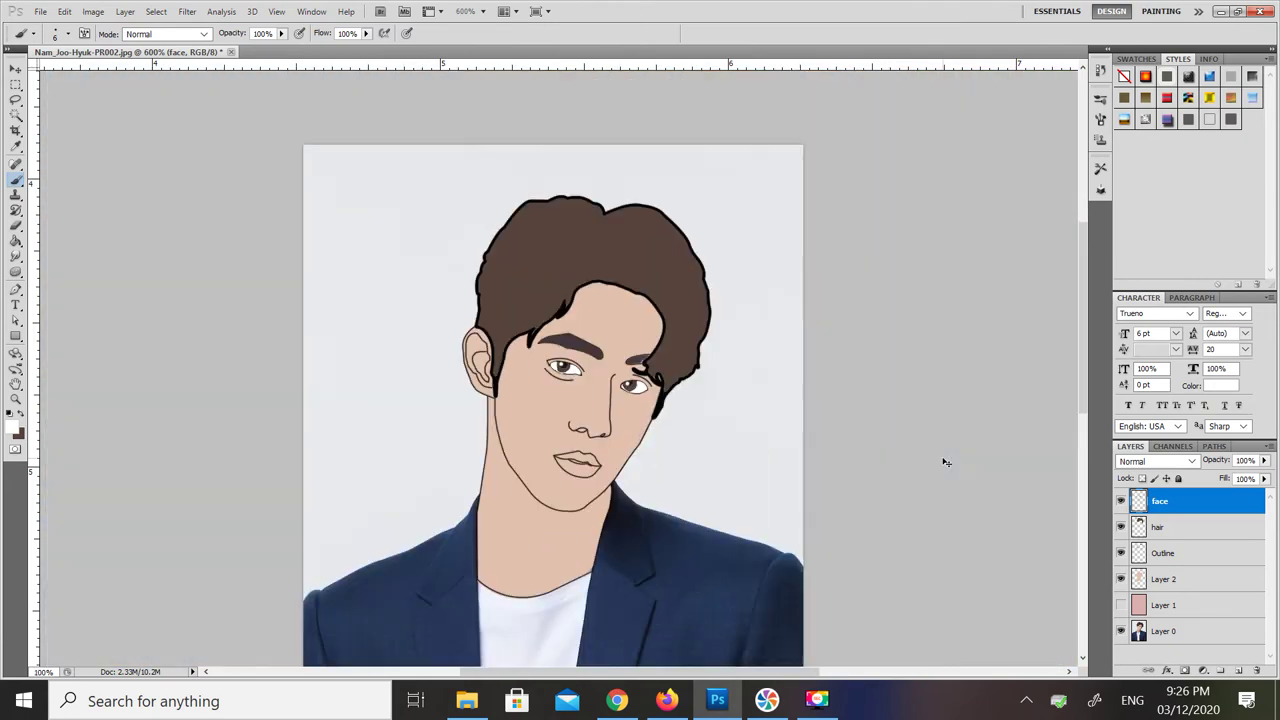
Step: Hide Layer 2 to uncover the photo and sample the pink of the lips as the foreground colour
key(ctrl+plus)
key(ctrl+plus)
key(ctrl+plus)
key(ctrl+plus)
click(1120, 579)
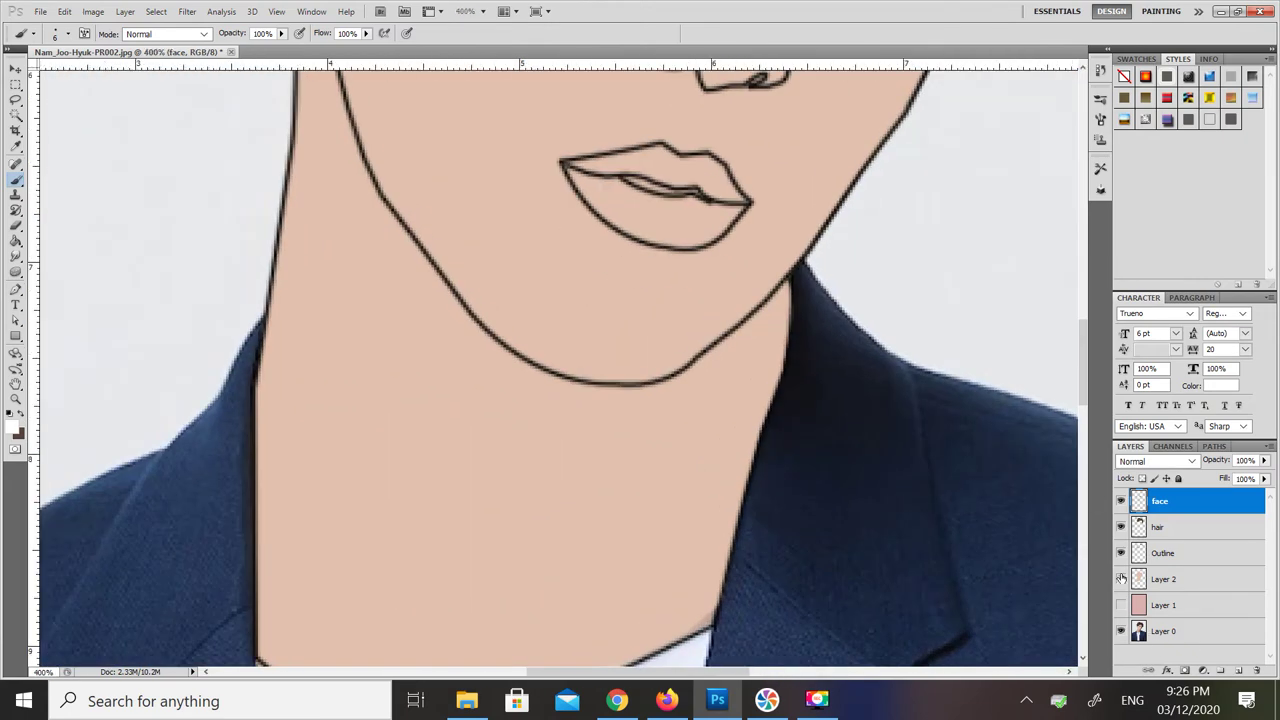
alt+click(620, 195)
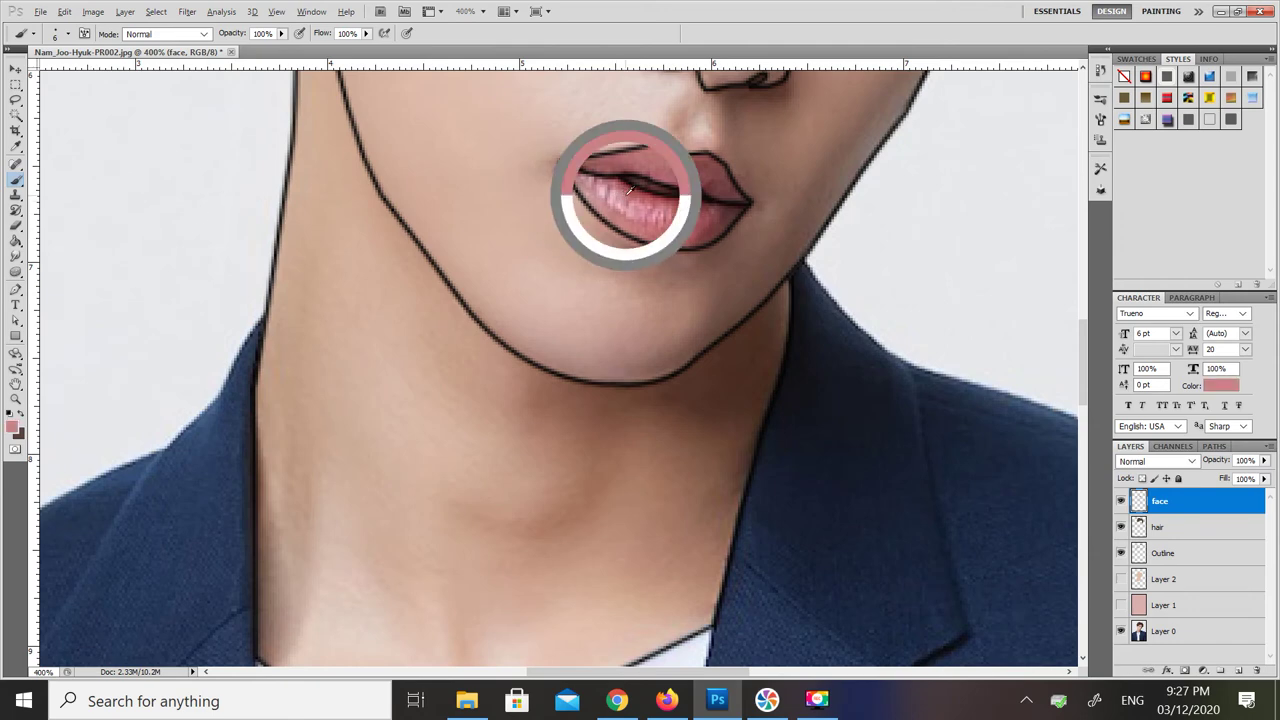
Step: Select the upper and lower lip inside the outline with the Magic Wand and expand the selection
click(16, 115)
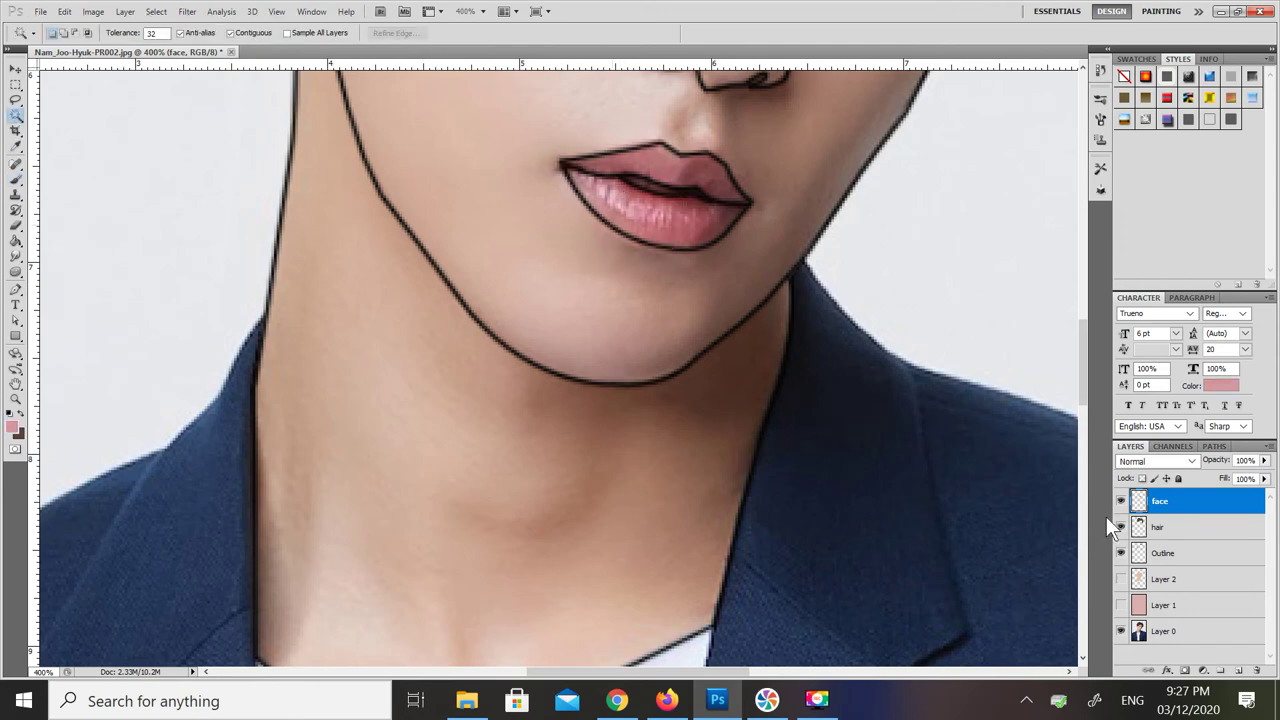
click(1152, 558)
drag(1082, 371, 1082, 348)
key(ctrl+z)
click(660, 370)
shift+click(699, 327)
click(156, 11)
mouse_move(190, 232)
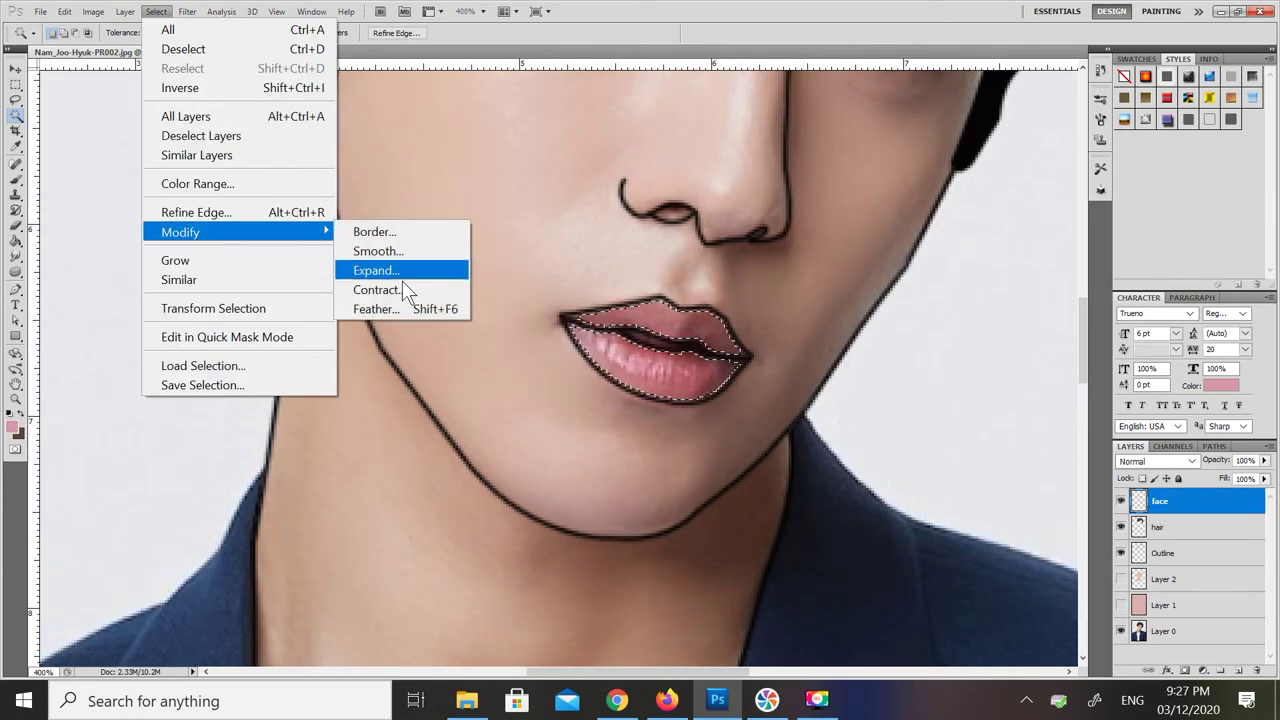
click(396, 273)
key(Return)
Step: Paint the selected lips with the sampled pink on the face layer, enlarge the Brush to 133 px, and clear the selection
key(b)
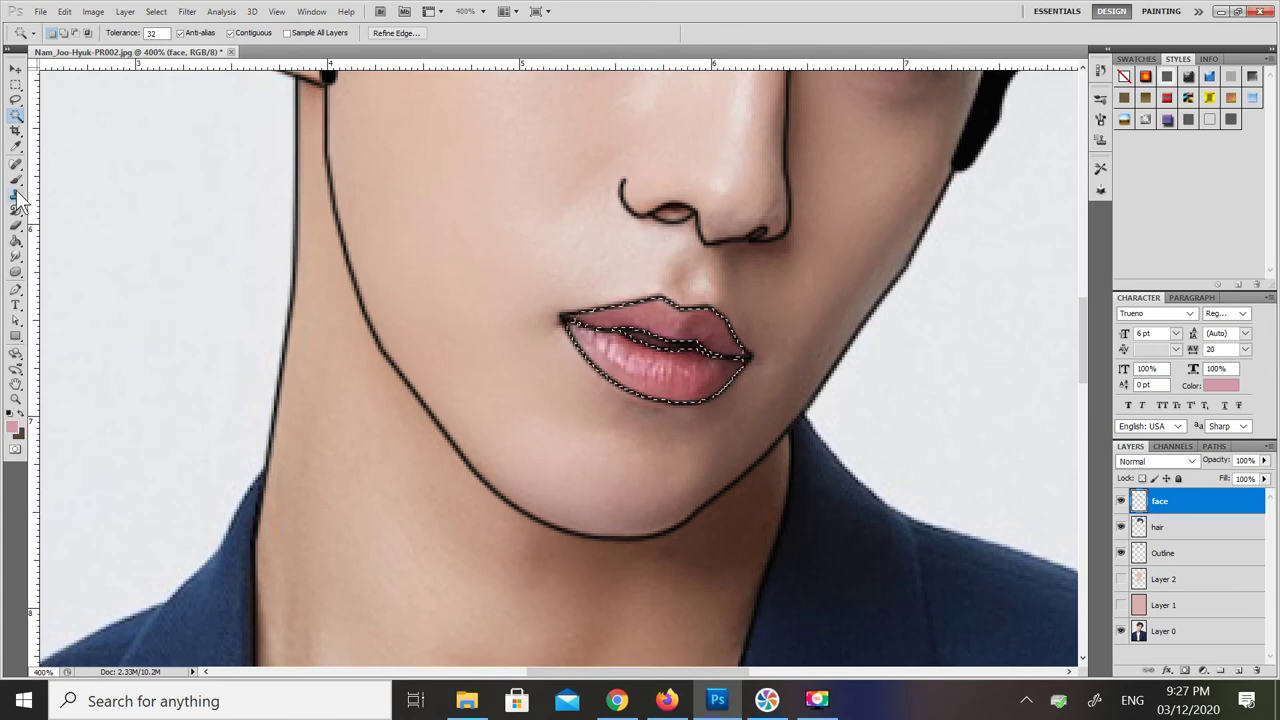
mouse_move(623, 322)
mouse_down()
mouse_move(696, 364)
mouse_move(715, 386)
mouse_move(741, 360)
mouse_move(653, 327)
mouse_move(662, 336)
mouse_move(631, 358)
mouse_move(701, 389)
mouse_up()
key(ctrl+d)
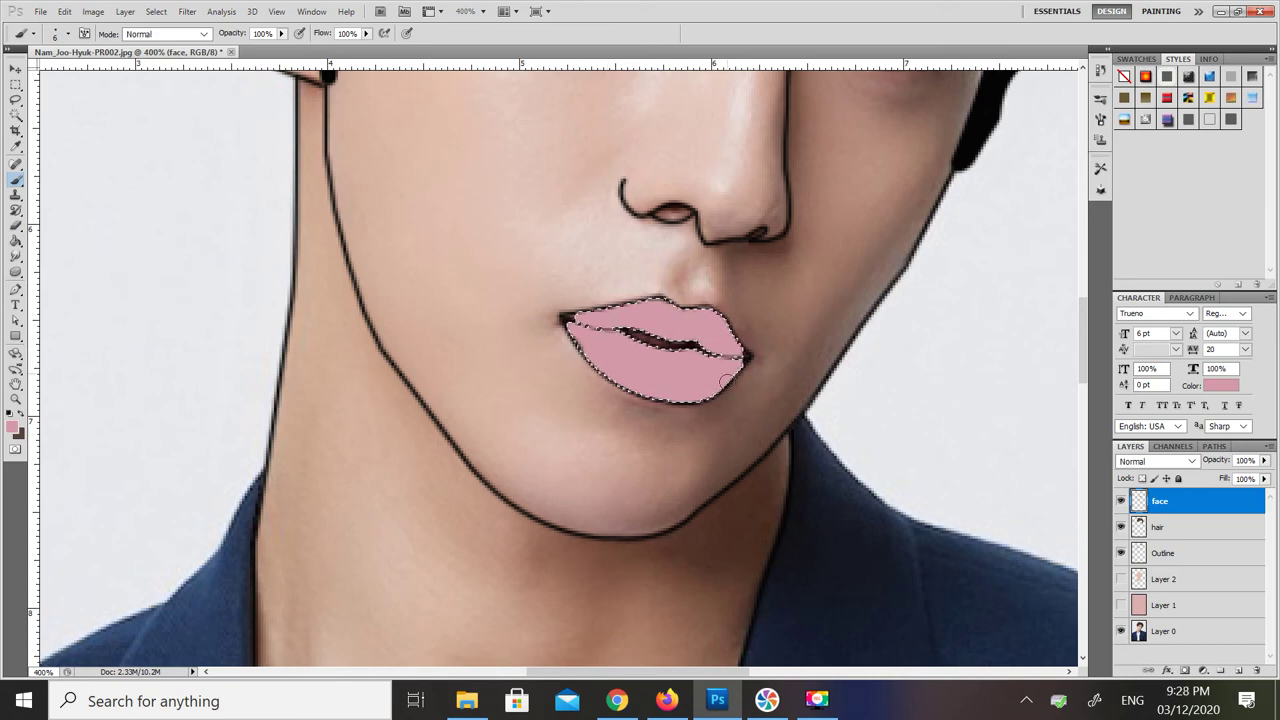
key(ctrl+shift+d)
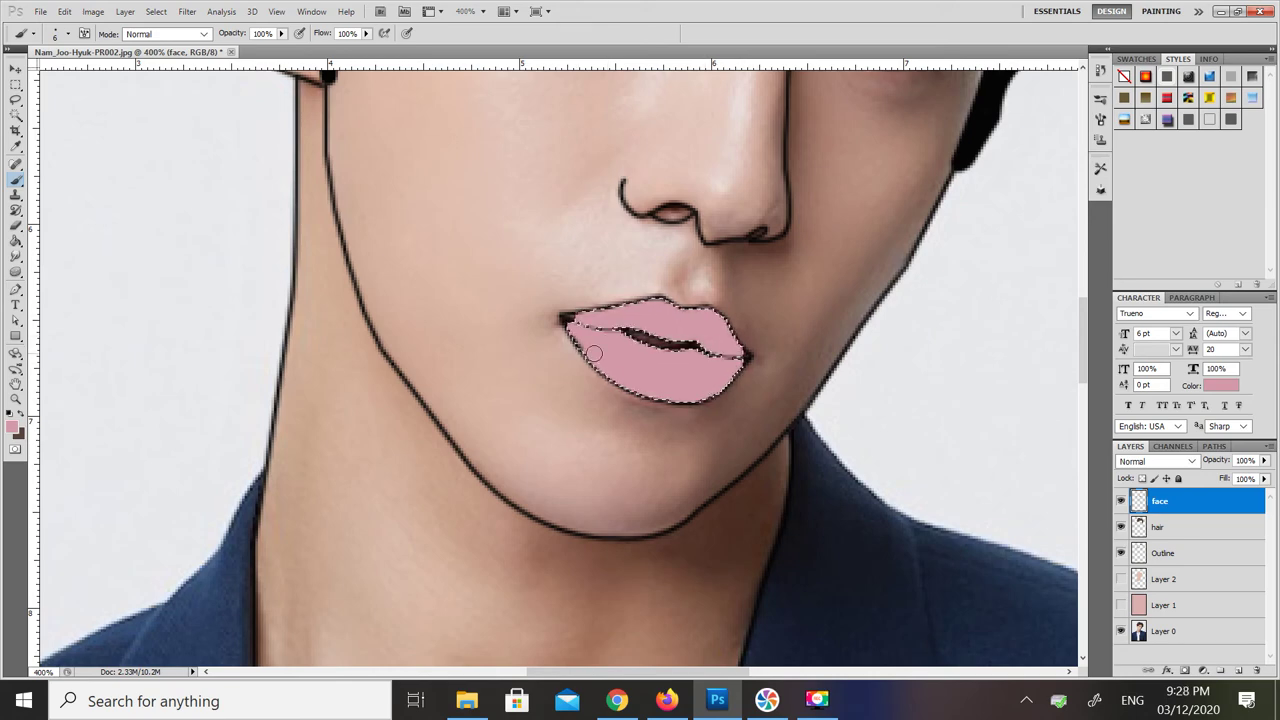
click(68, 33)
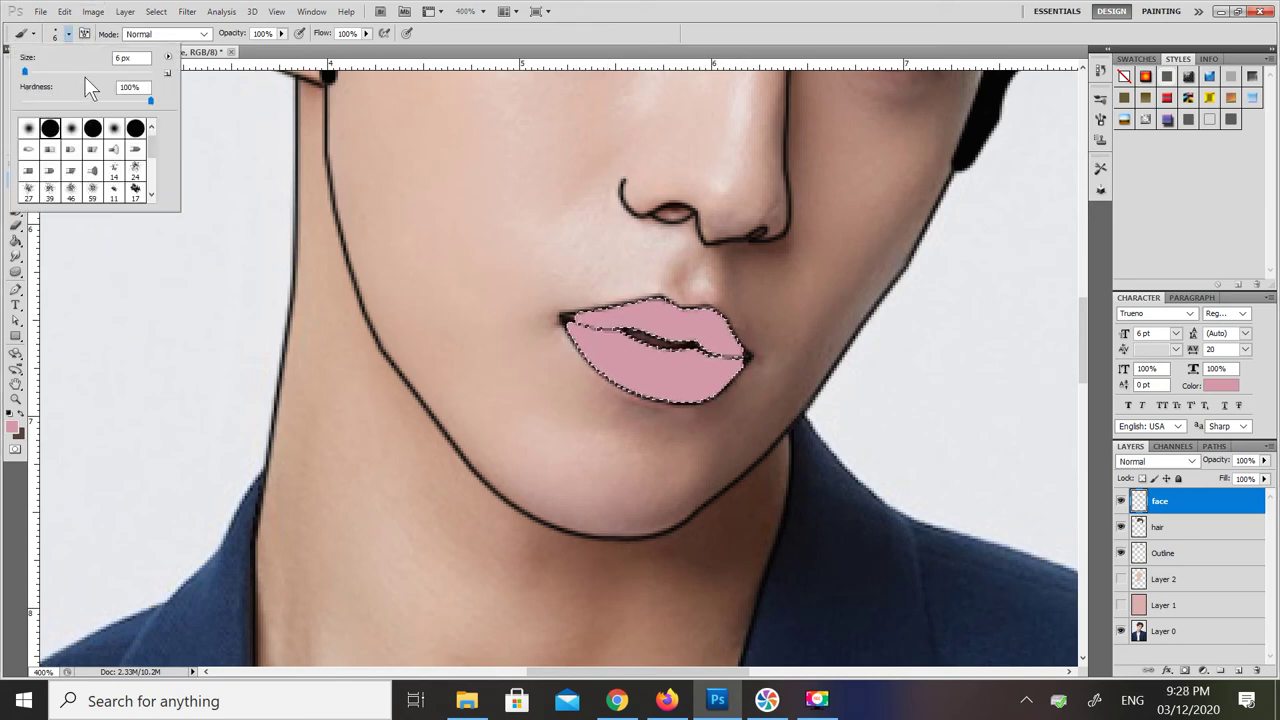
click(84, 74)
click(463, 309)
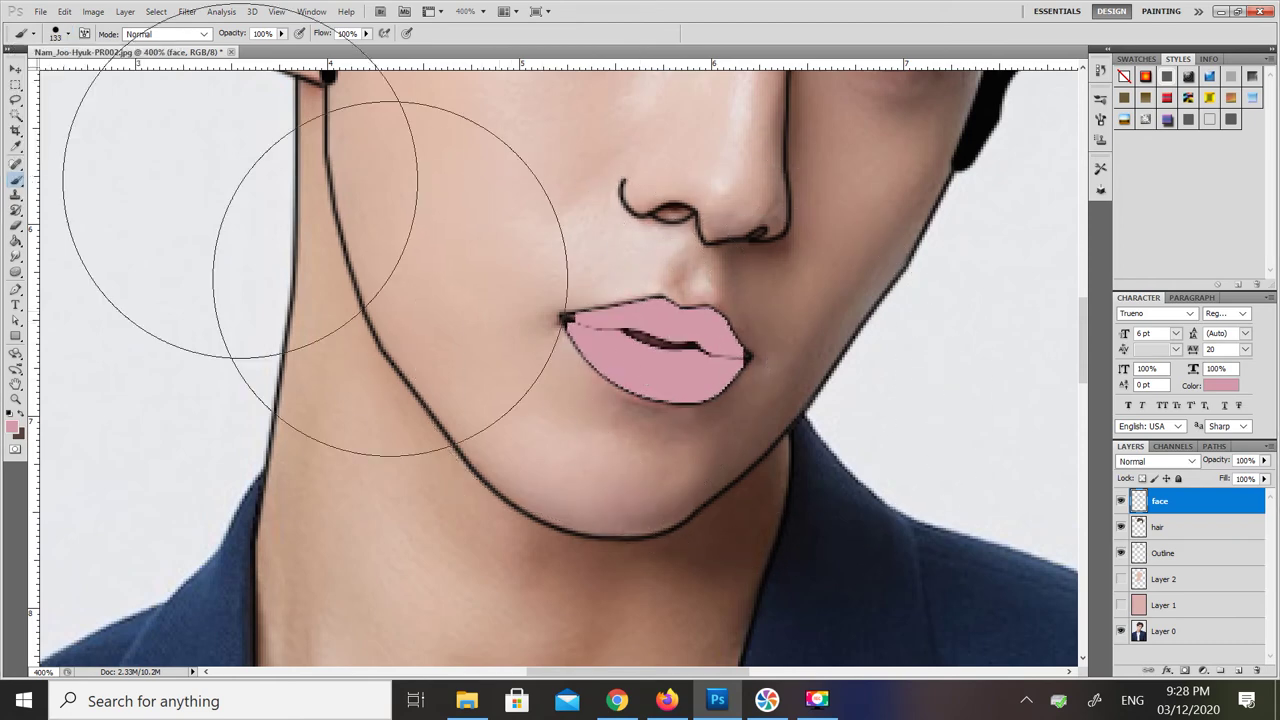
Step: Set the Brush size to 3 px and paint the unfilled corners of the mouth pink
click(66, 33)
key(ctrl+plus)
key(ctrl+plus)
key(ctrl+plus)
key(ctrl+plus)
key(ctrl+plus)
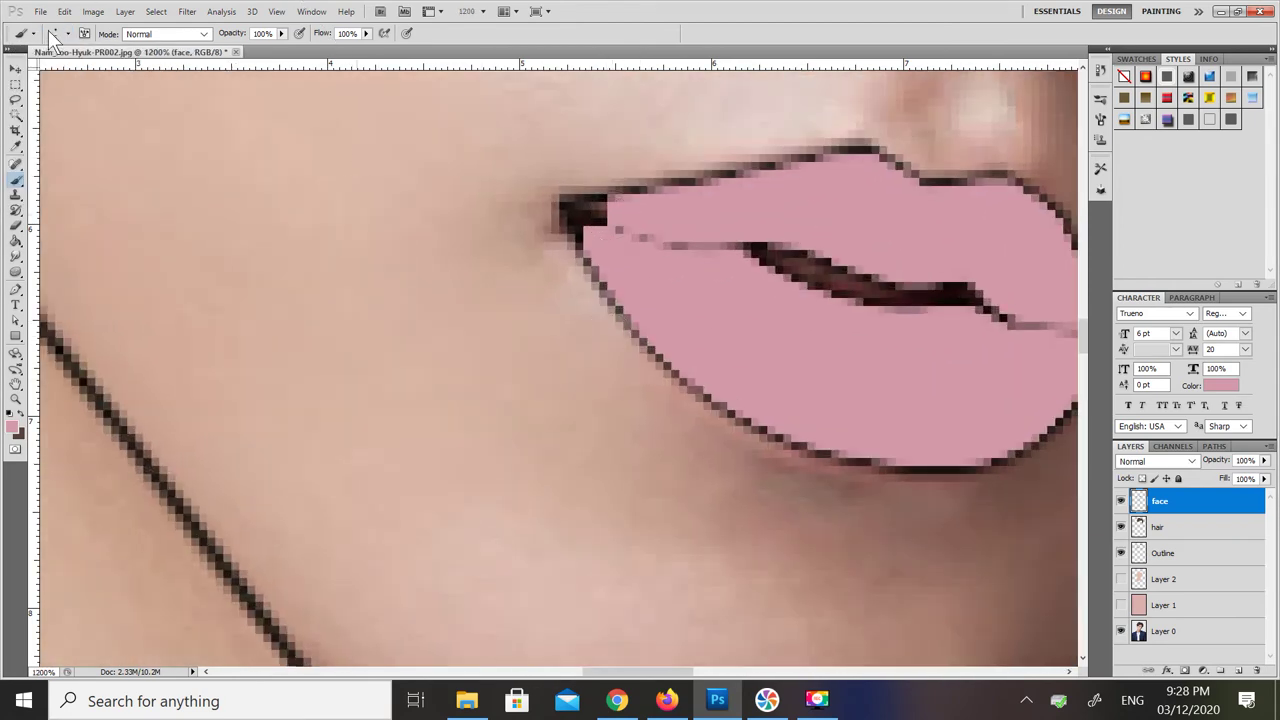
click(55, 36)
click(115, 57)
text(3)
key(Return)
scroll(657, 486, right, 5)
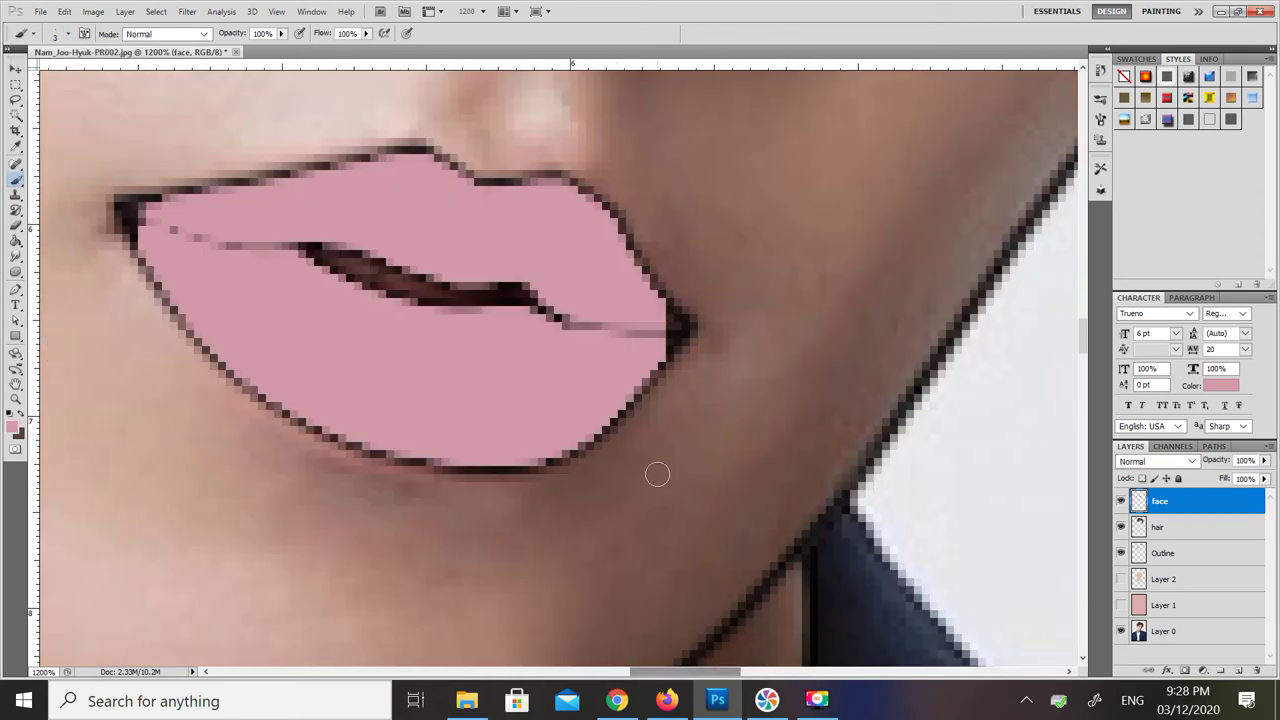
mouse_move(676, 323)
mouse_down()
mouse_move(662, 316)
mouse_move(664, 340)
mouse_up()
Step: Undo the new empty layer and move the Outline layer above the face layer
click(1237, 670)
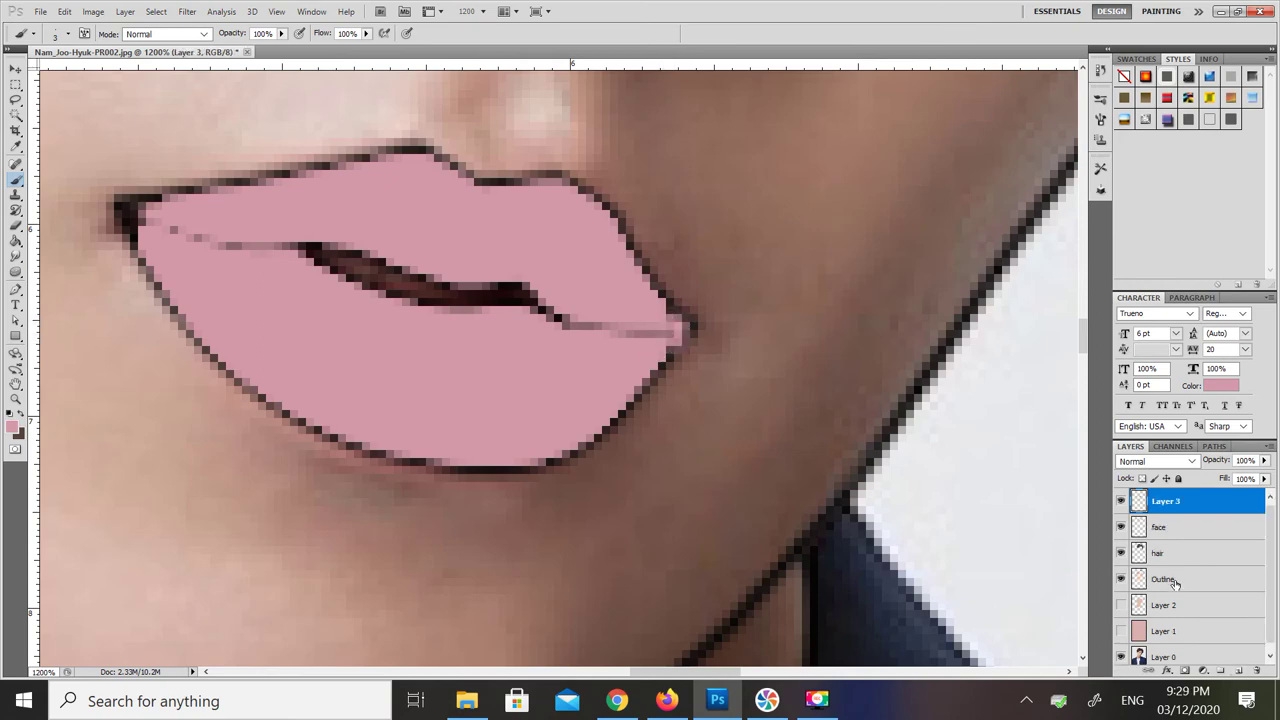
key(ctrl+z)
drag(1192, 553, 1194, 508)
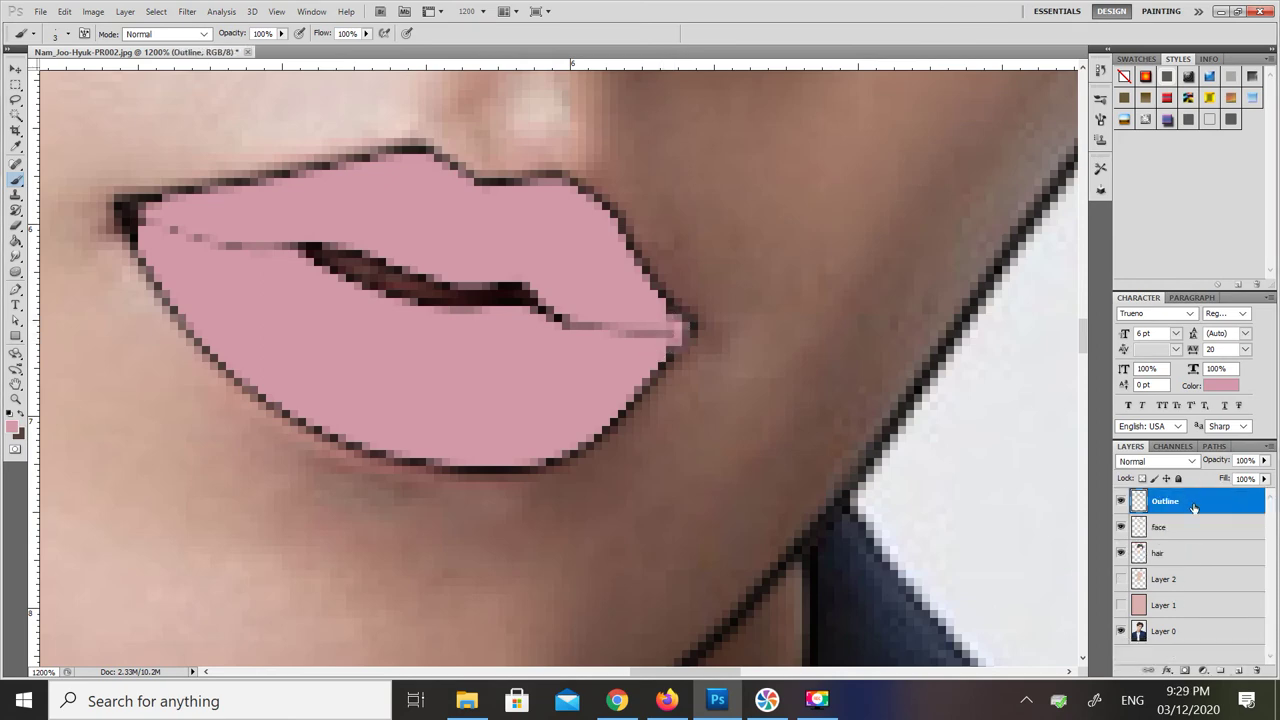
Step: Show the skin colour of Layer 2 again and compare the portrait with and without it
key(ctrl+1)
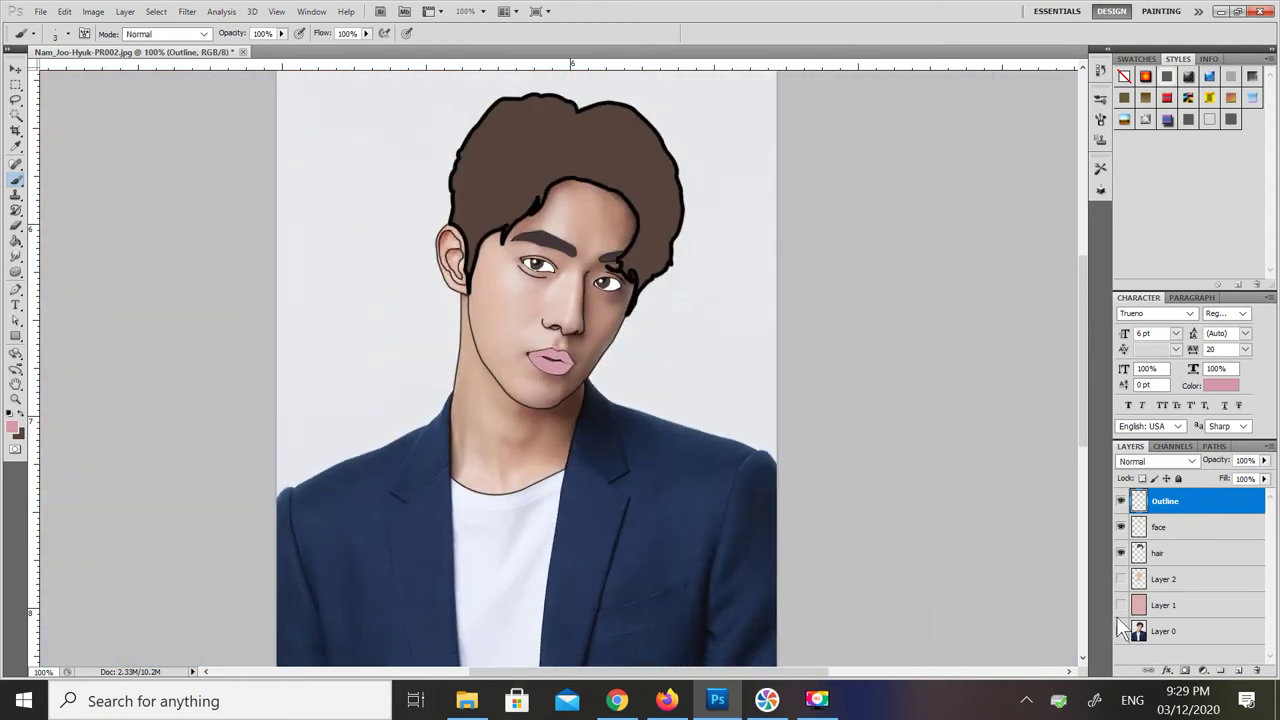
click(1121, 579)
click(1121, 579)
click(1121, 580)
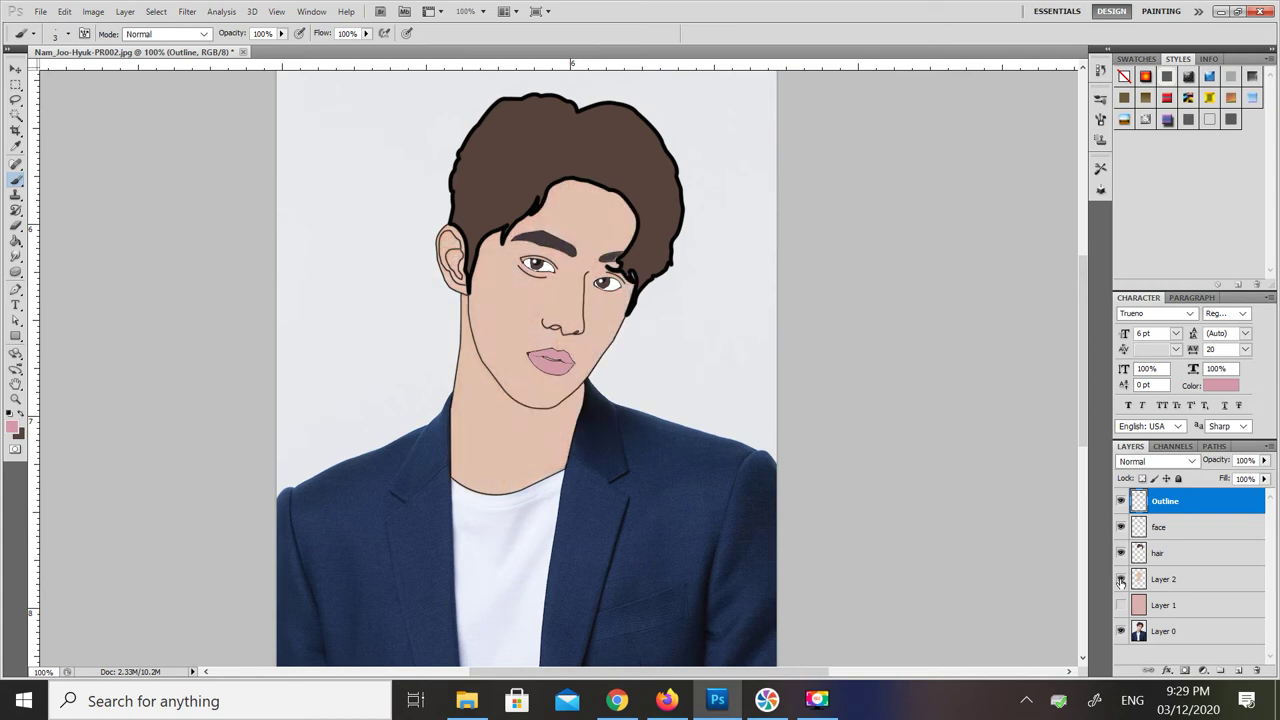
Step: Duplicate the photo layer, Layer 0, and name the copy "detail"
key(ctrl+plus)
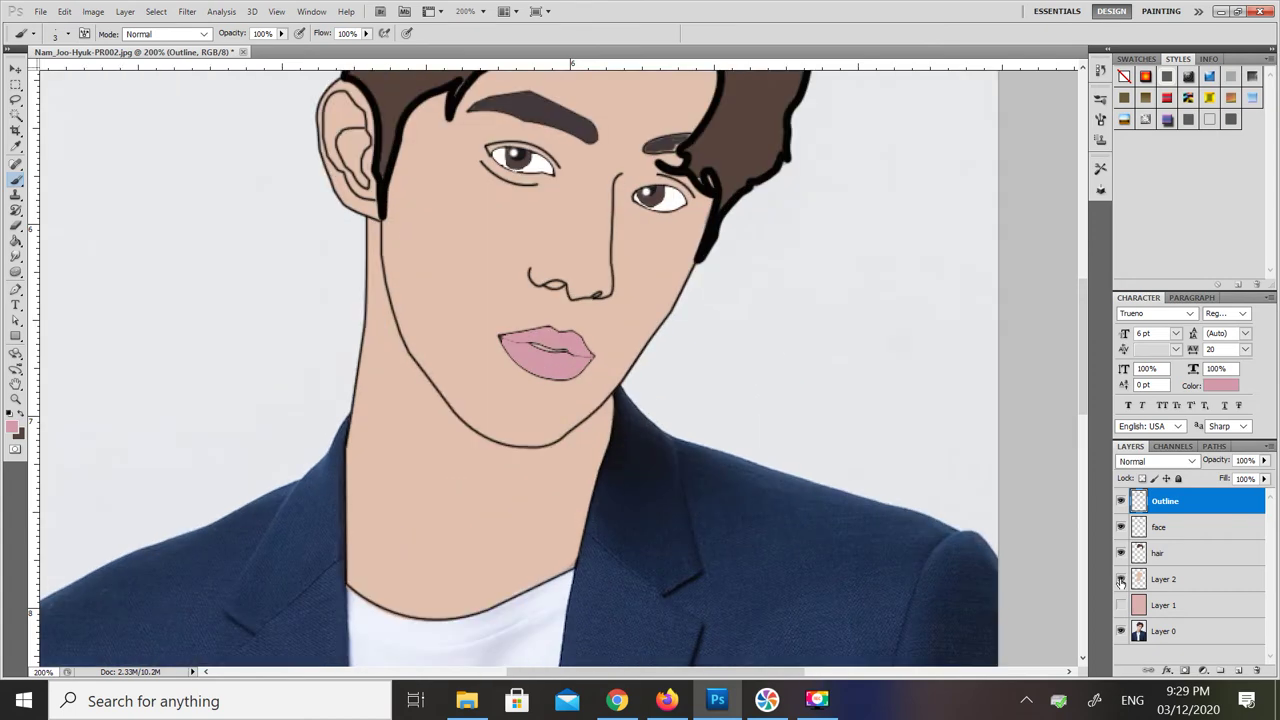
click(1193, 632)
right_click(1193, 632)
click(1158, 277)
text(detail)
key(Return)
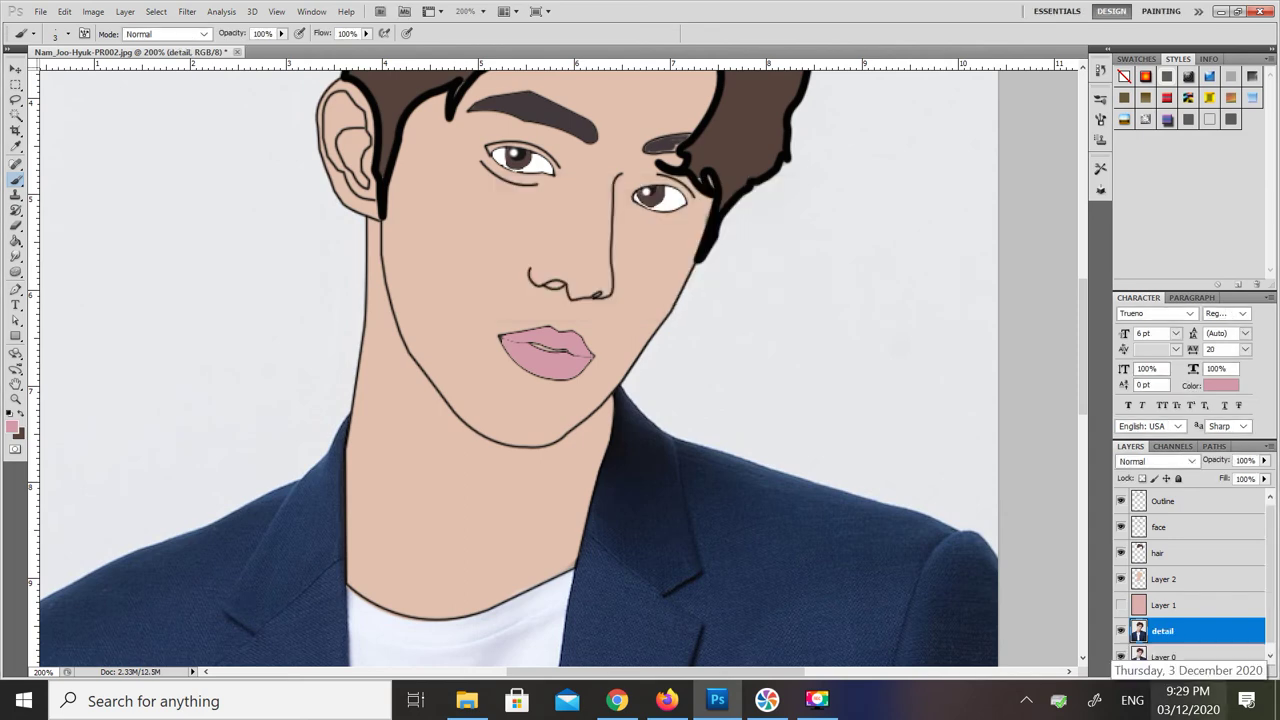
Step: Set the foreground colour to black (000000) and paint both nostrils on the face layer with the 3 px Brush
key(ctrl+plus)
key(ctrl+plus)
click(13, 427)
click(950, 429)
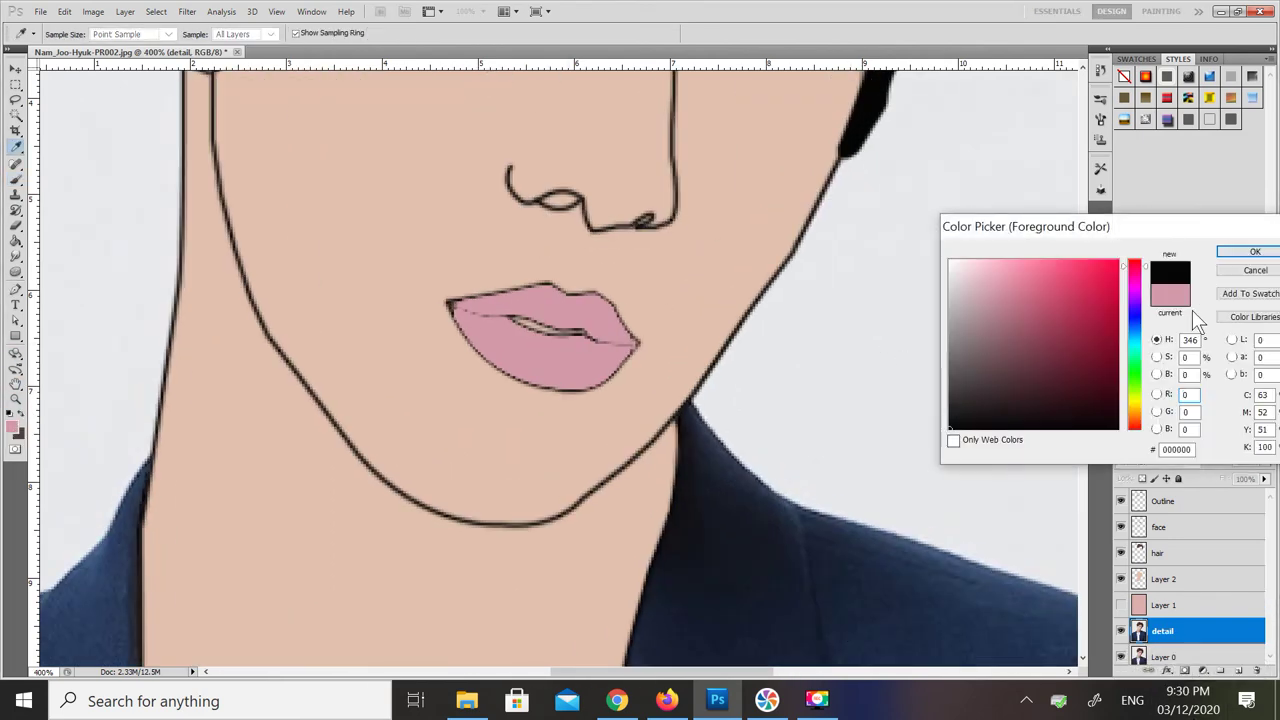
click(1240, 252)
click(1156, 531)
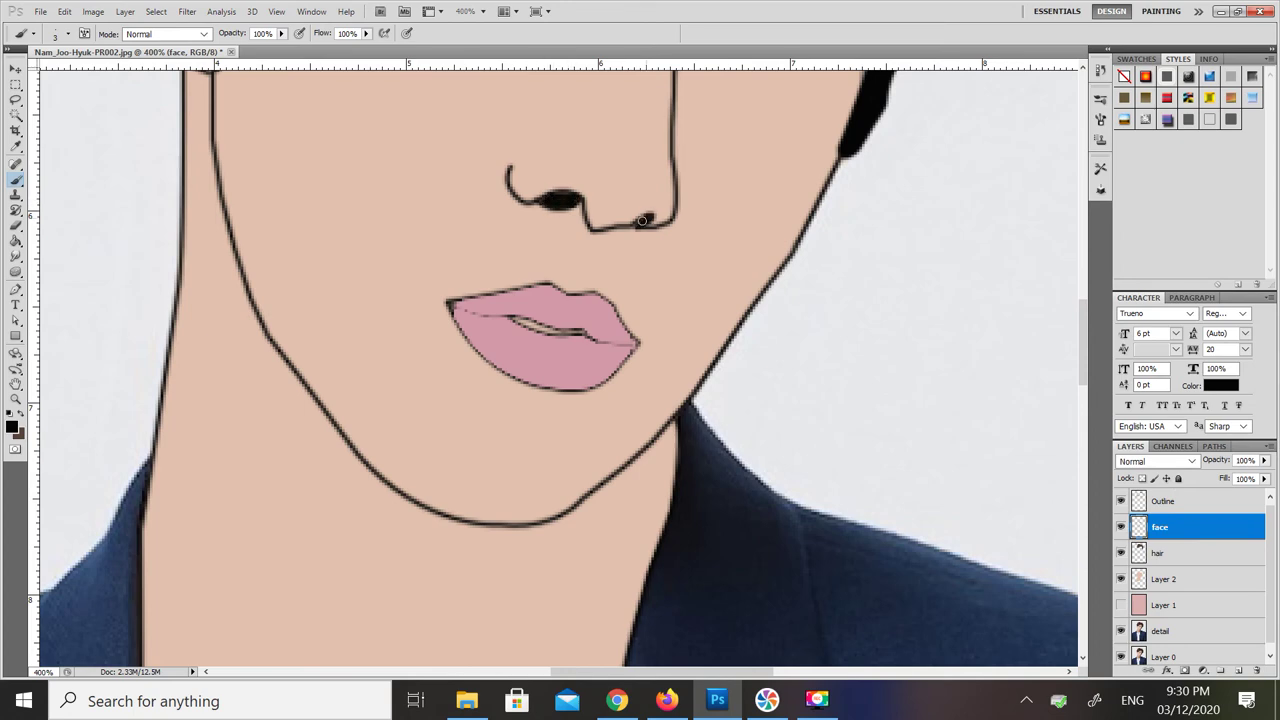
key(ctrl+minus)
key(ctrl+minus)
key(ctrl+minus)
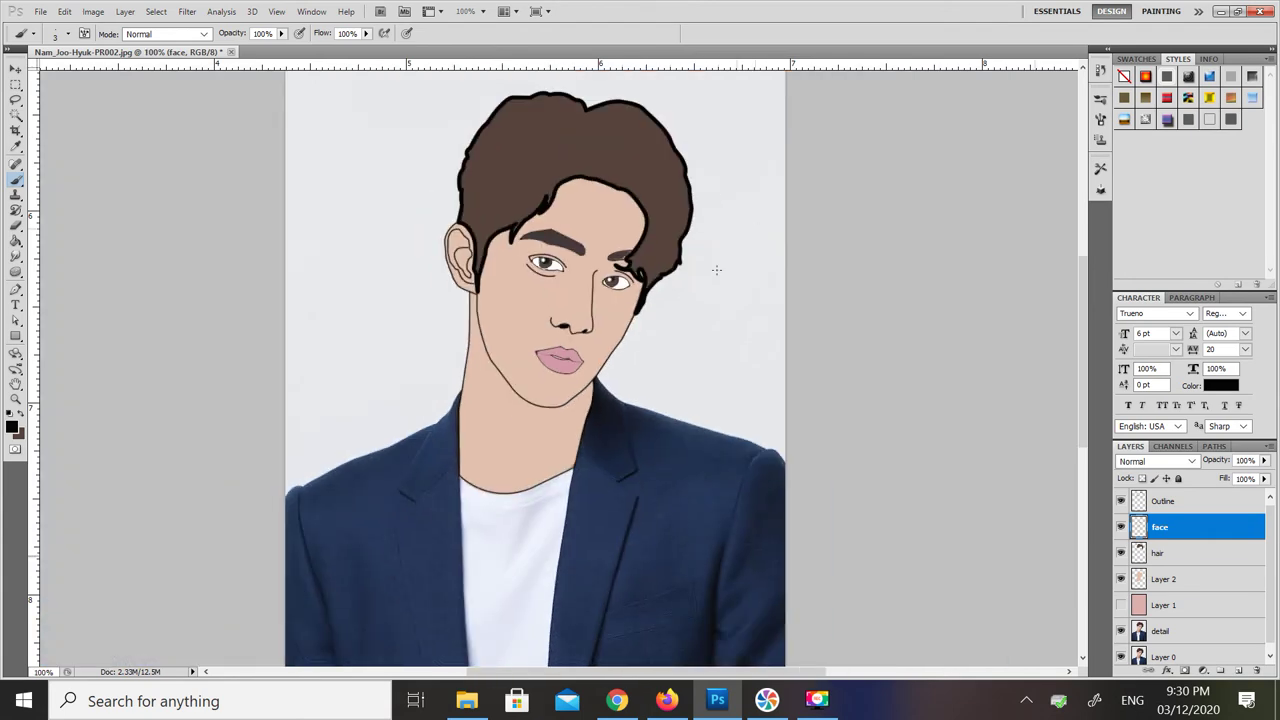
Step: Move the detail layer to the top of the layer stack, above the Outline layer
key(ctrl+plus)
key(ctrl+plus)
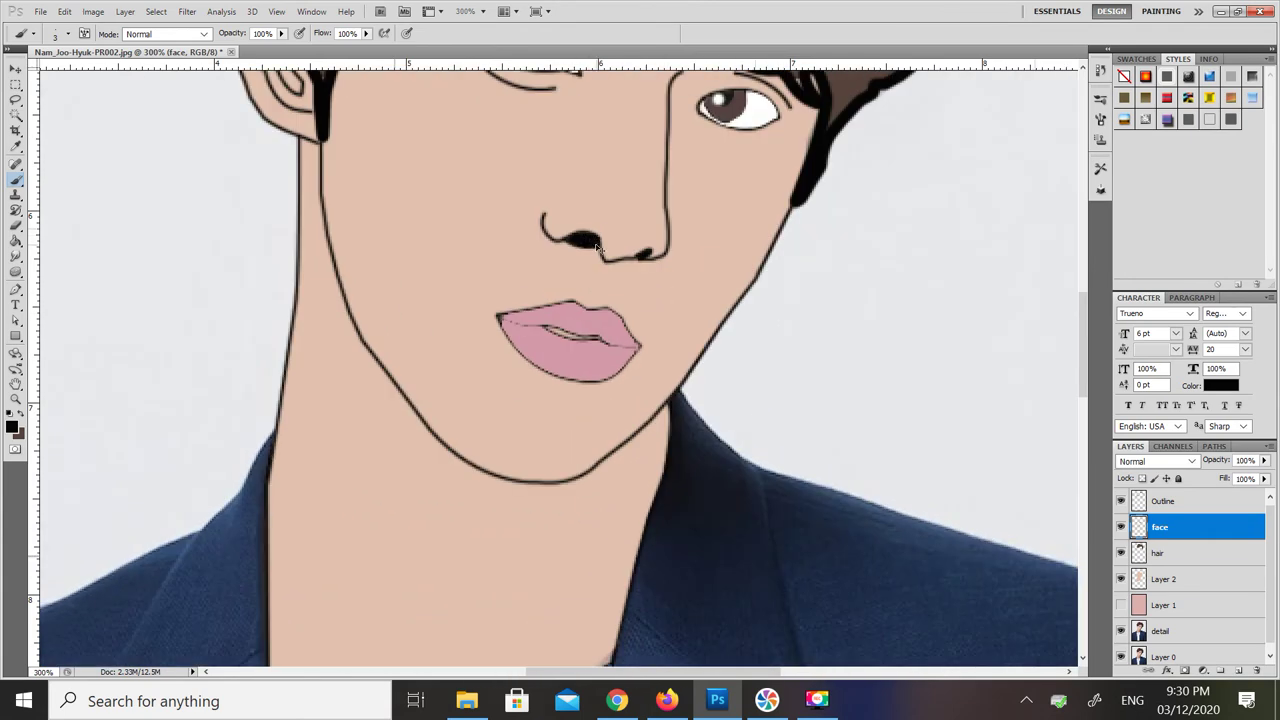
scroll(597, 247, down, 3)
click(1193, 632)
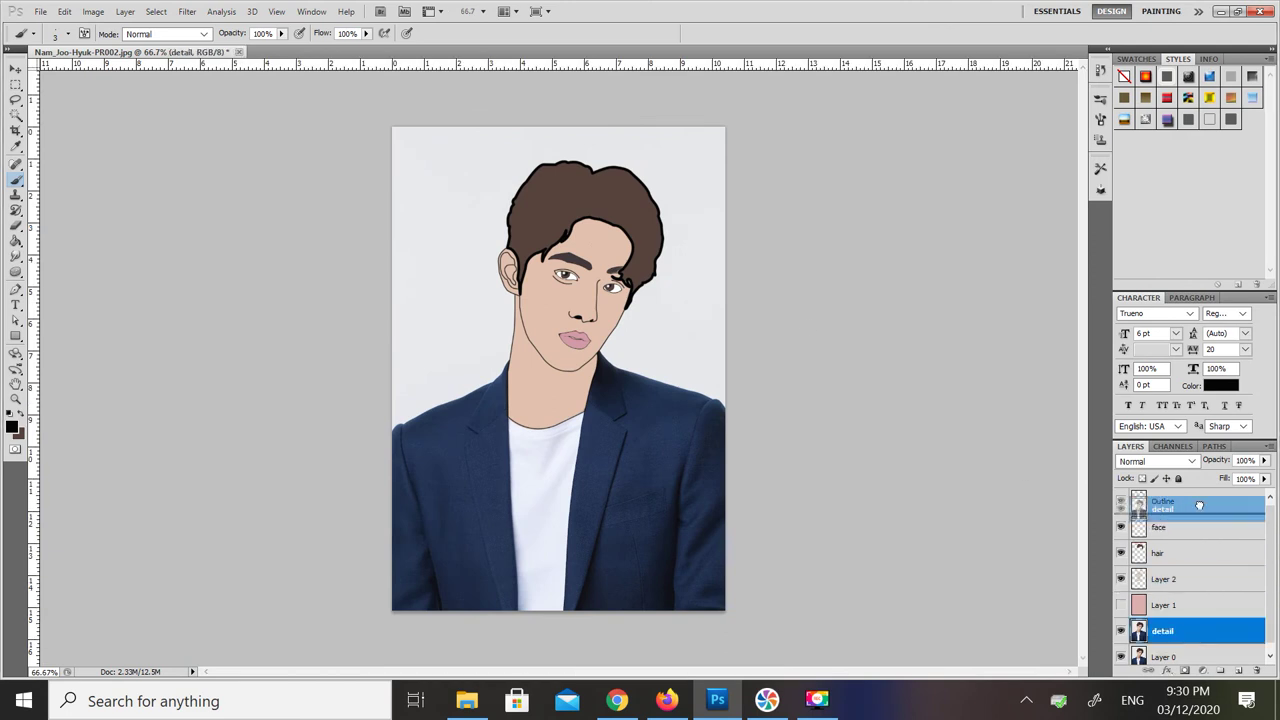
drag(1208, 638, 1195, 503)
right_click(1195, 507)
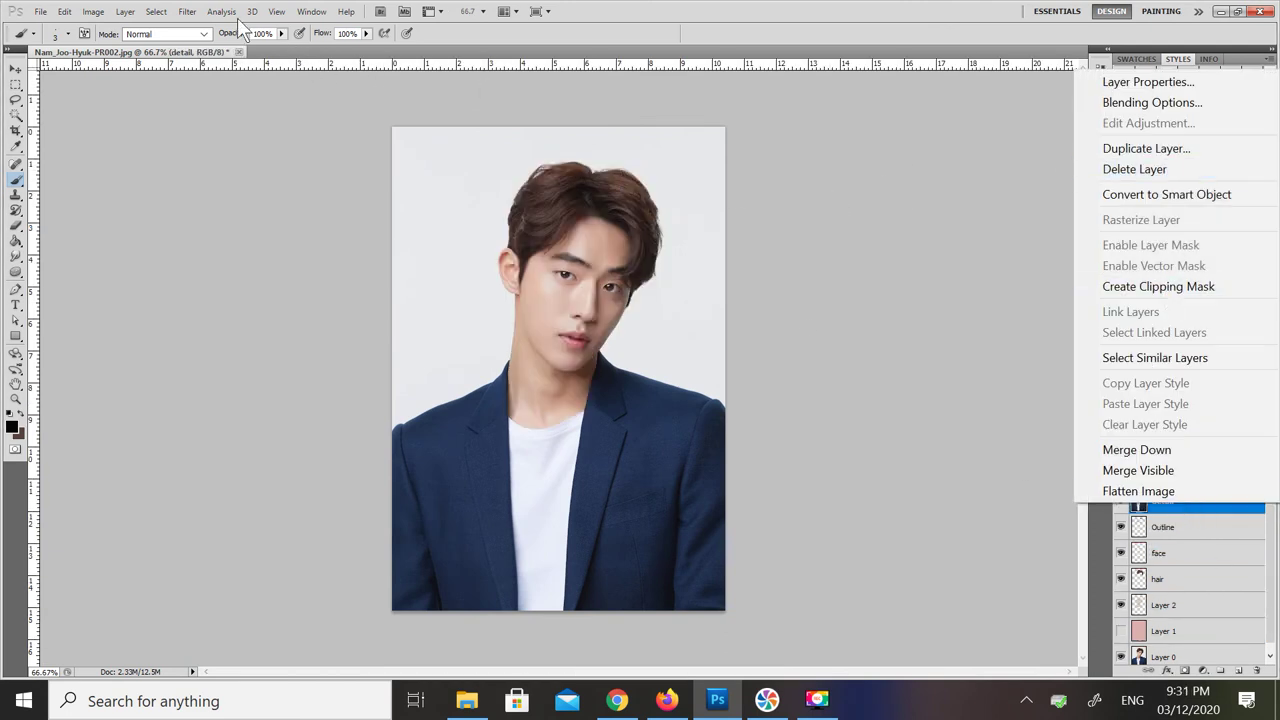
click(187, 11)
click(187, 11)
click(224, 89)
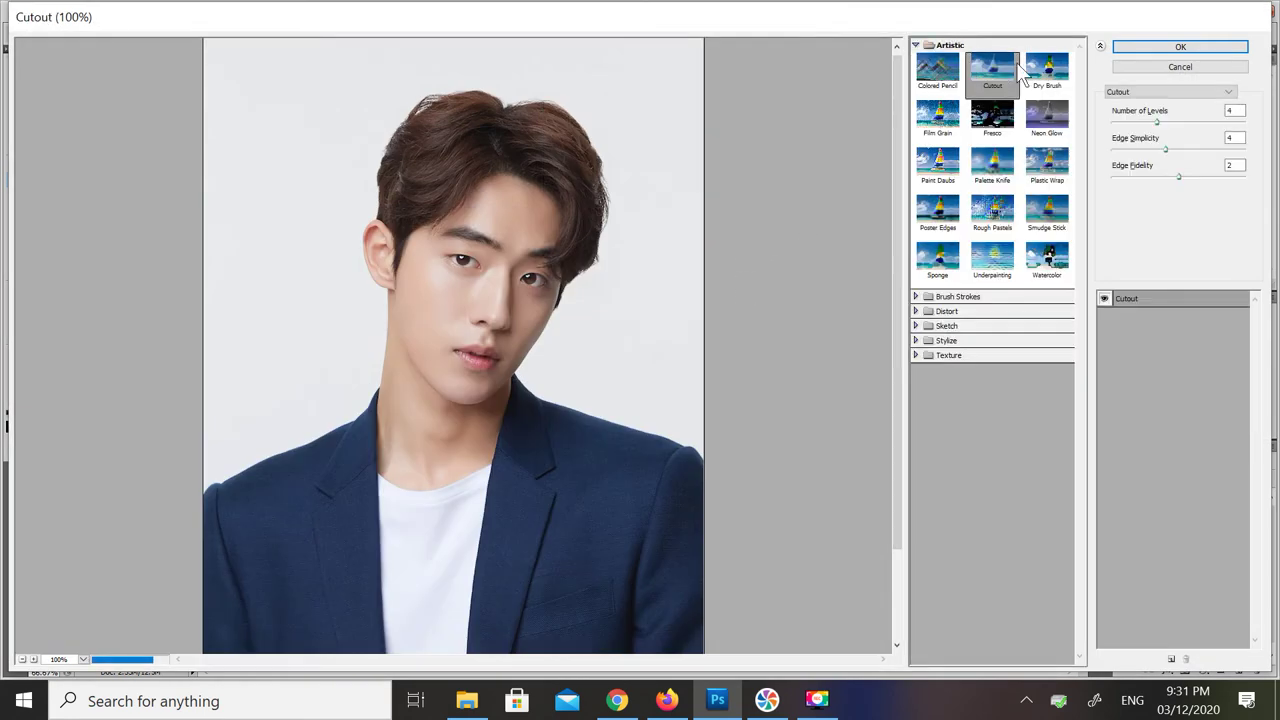
click(1197, 111)
text(5)
key(Tab)
text(5)
key(Tab)
text(3)
click(1205, 65)
right_click(1168, 506)
Step: Set the background colour to white (ffffff) and return to the Brush tool
click(91, 11)
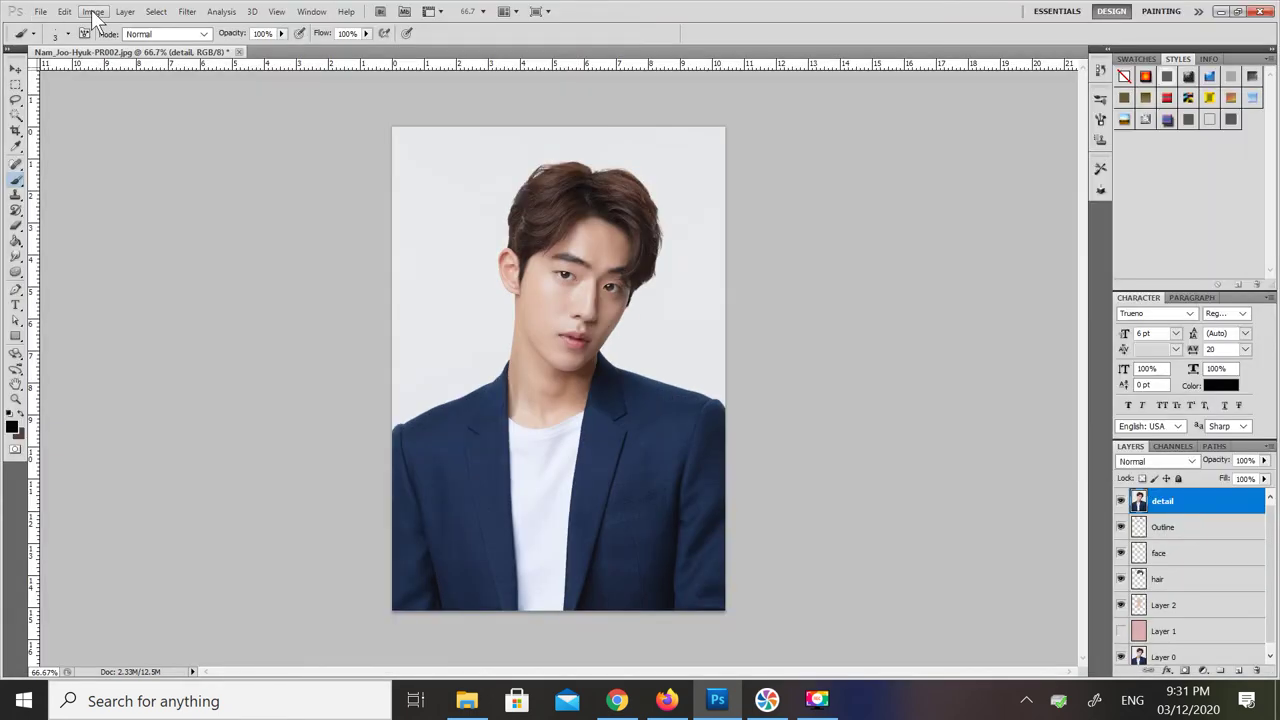
click(91, 11)
mouse_move(150, 60)
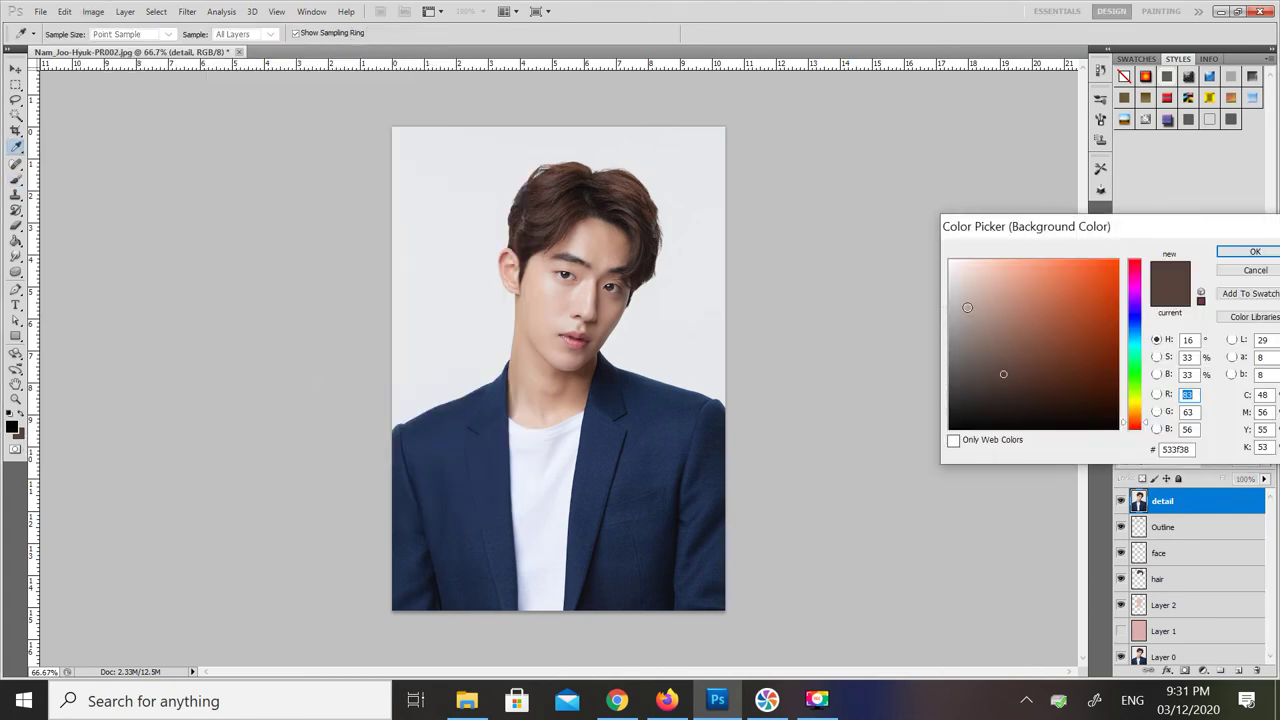
click(950, 261)
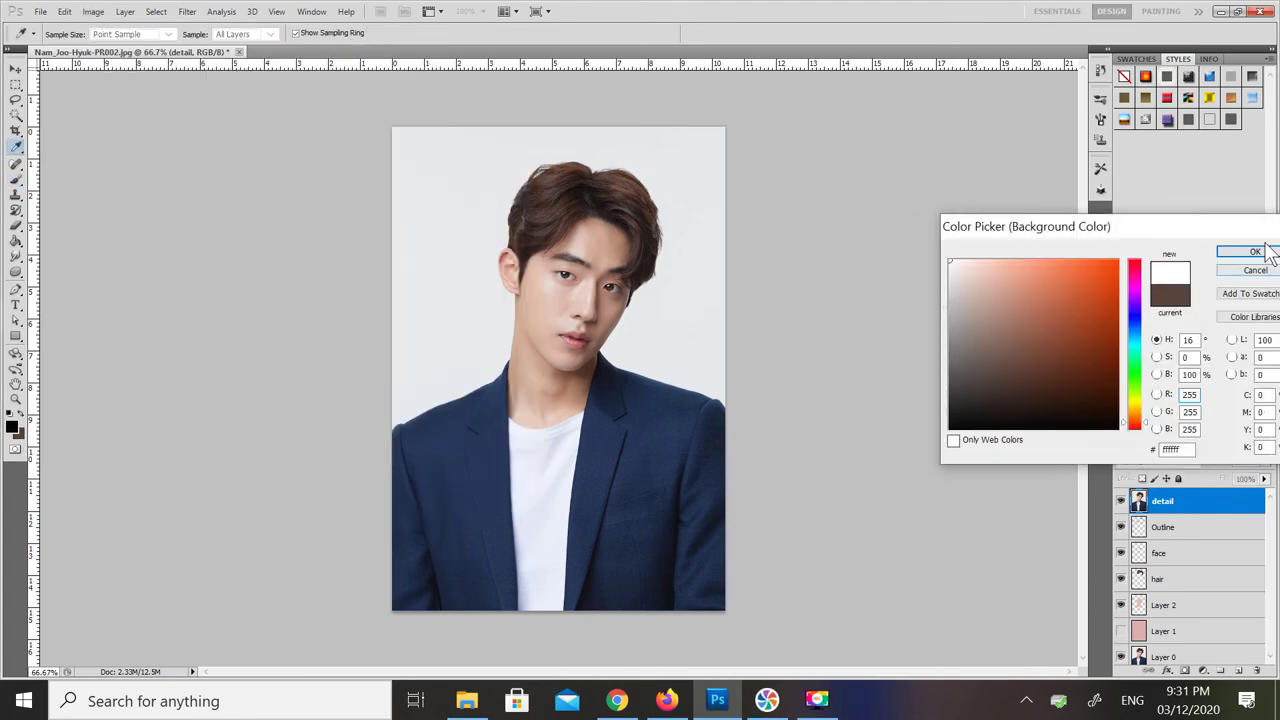
click(1262, 252)
key(b)
Step: Desaturate the detail layer
click(92, 11)
key(Escape)
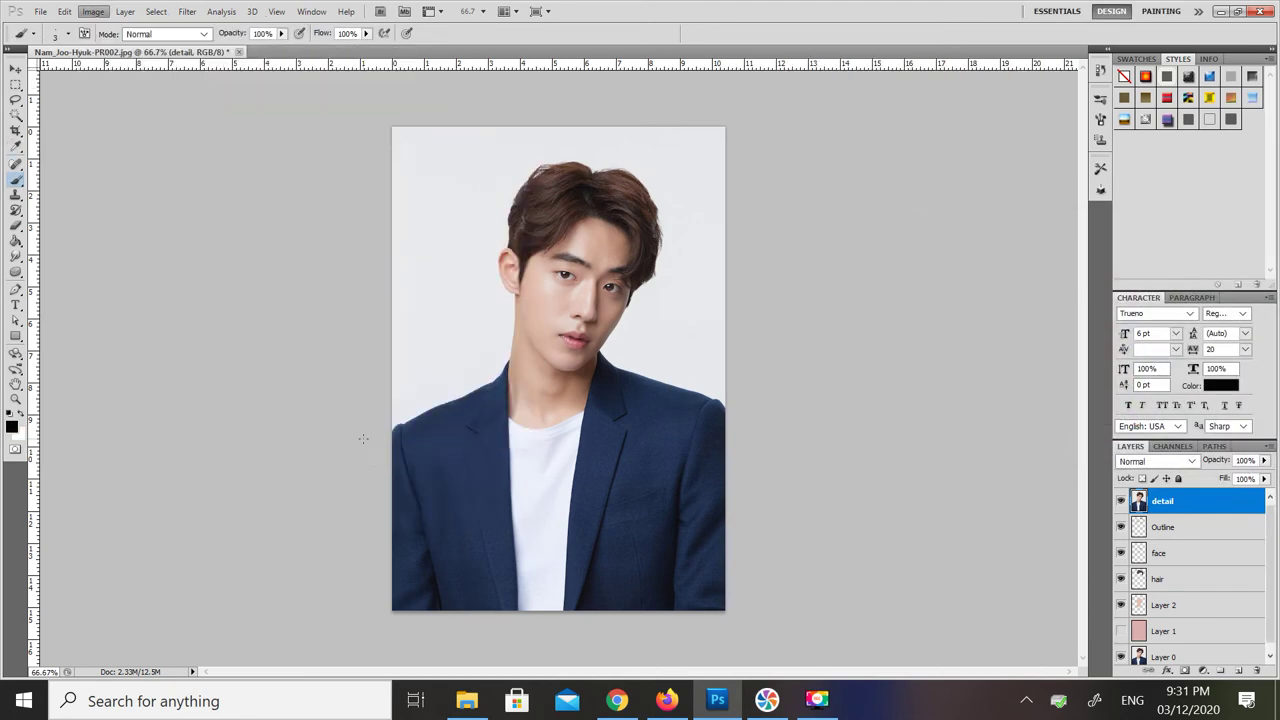
key(ctrl+shift+u)
Step: Apply the Cutout filter to the detail layer with Number of Levels 5, Edge Simplicity 5 and Edge Fidelity 3
click(197, 12)
key(Escape)
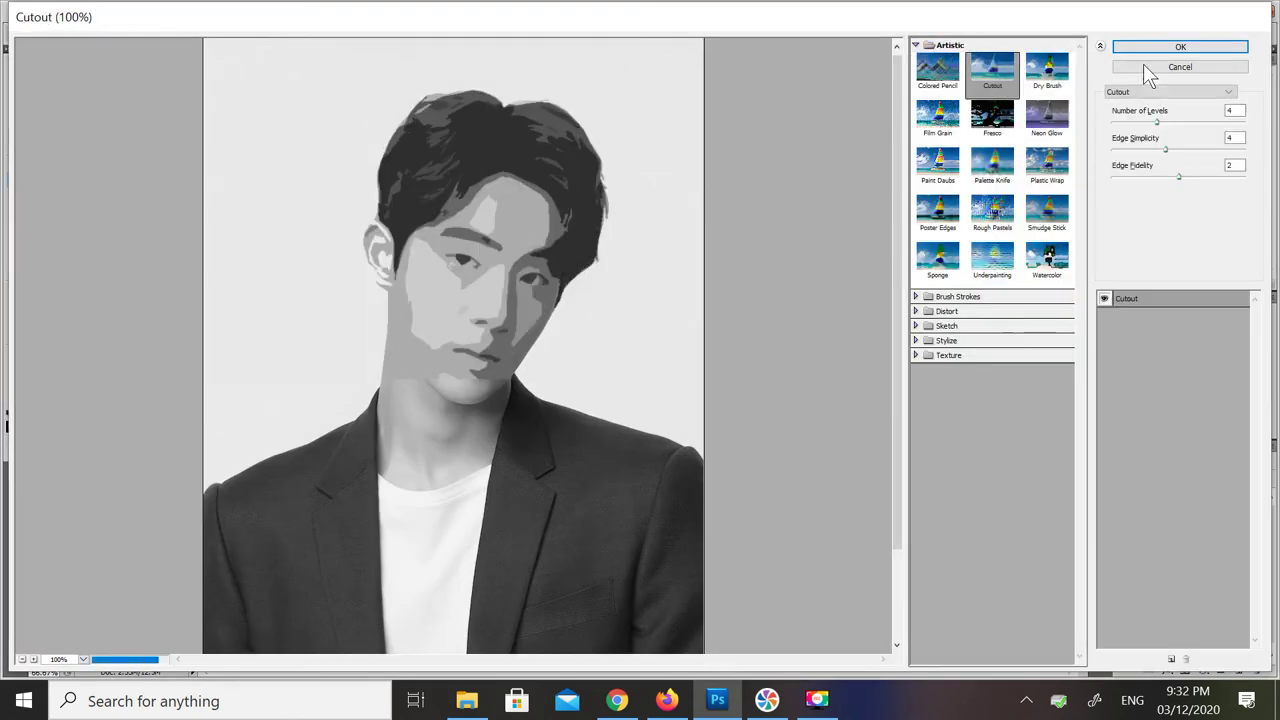
click(1189, 116)
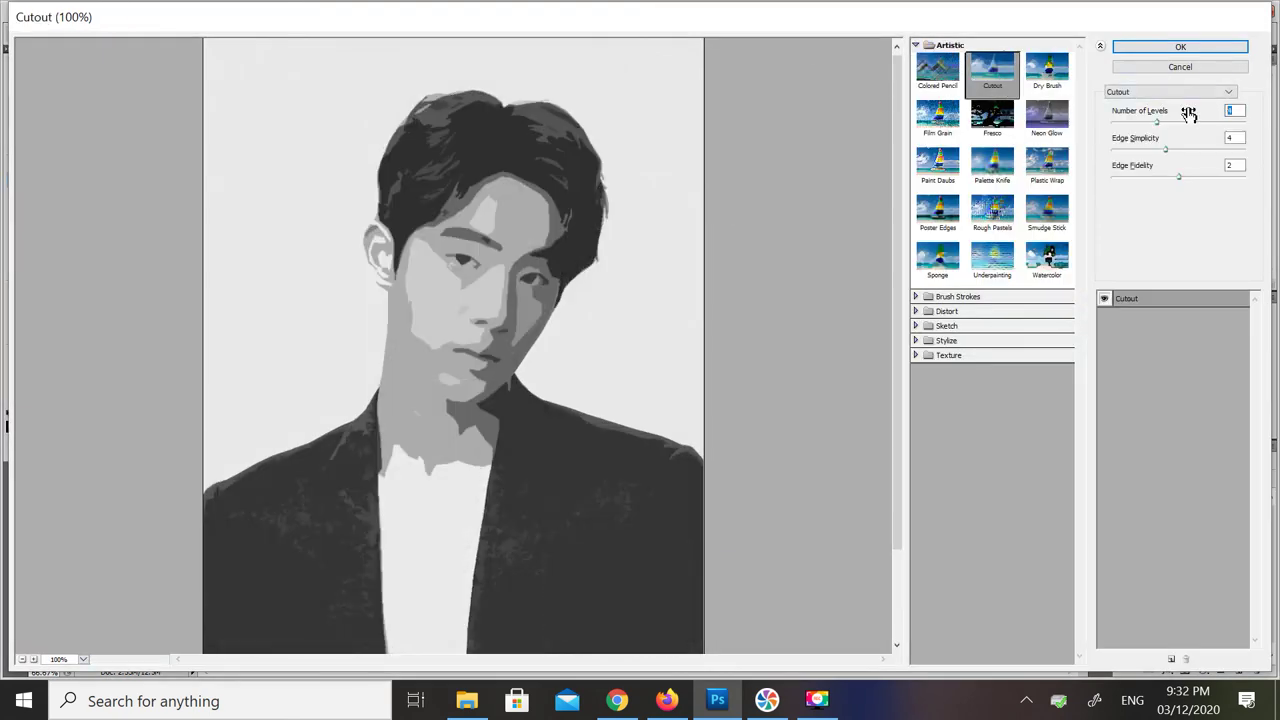
text(5)
key(Tab)
text(5)
key(Tab)
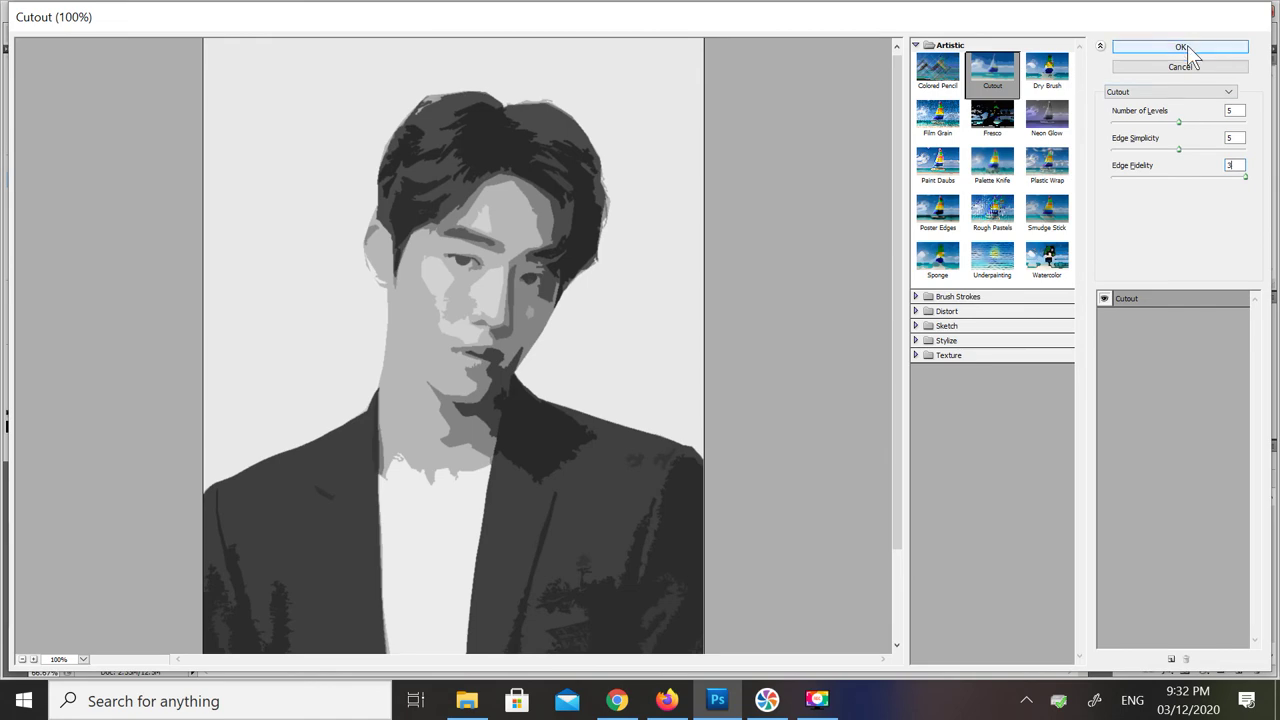
click(1185, 48)
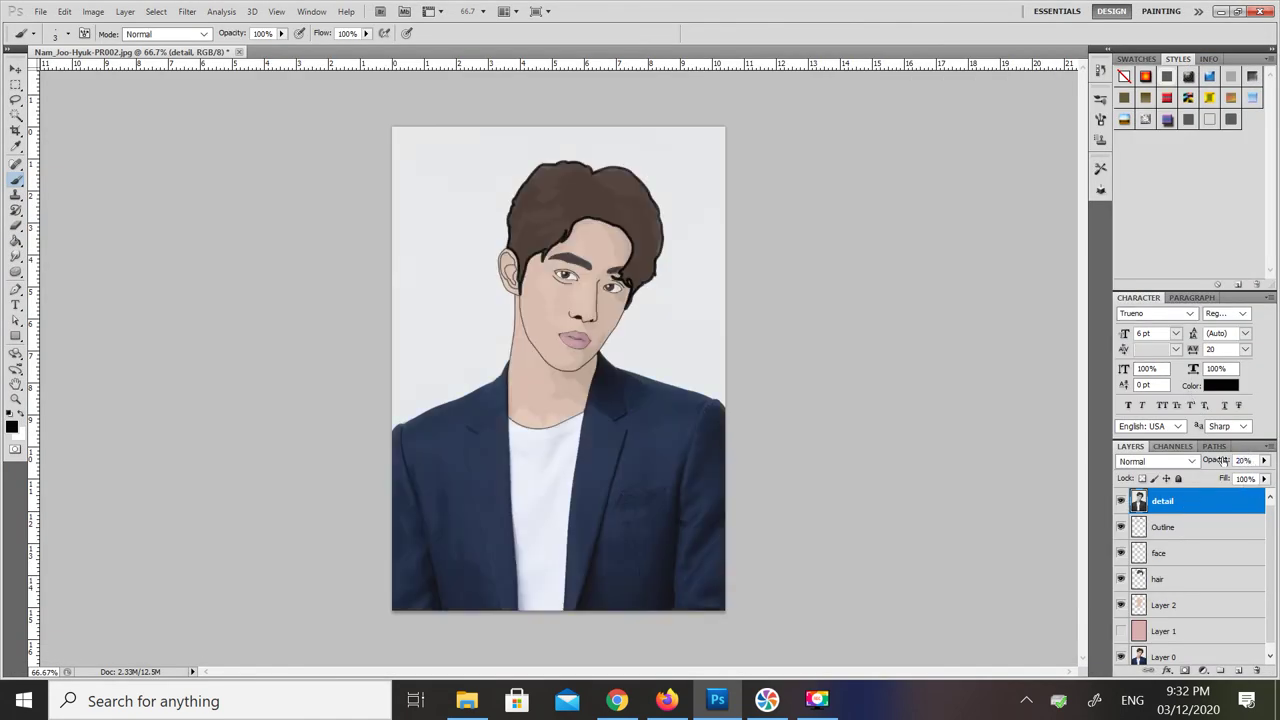
Step: Set the detail layer's blending mode to Multiply at 100% opacity
drag(1221, 460, 1224, 460)
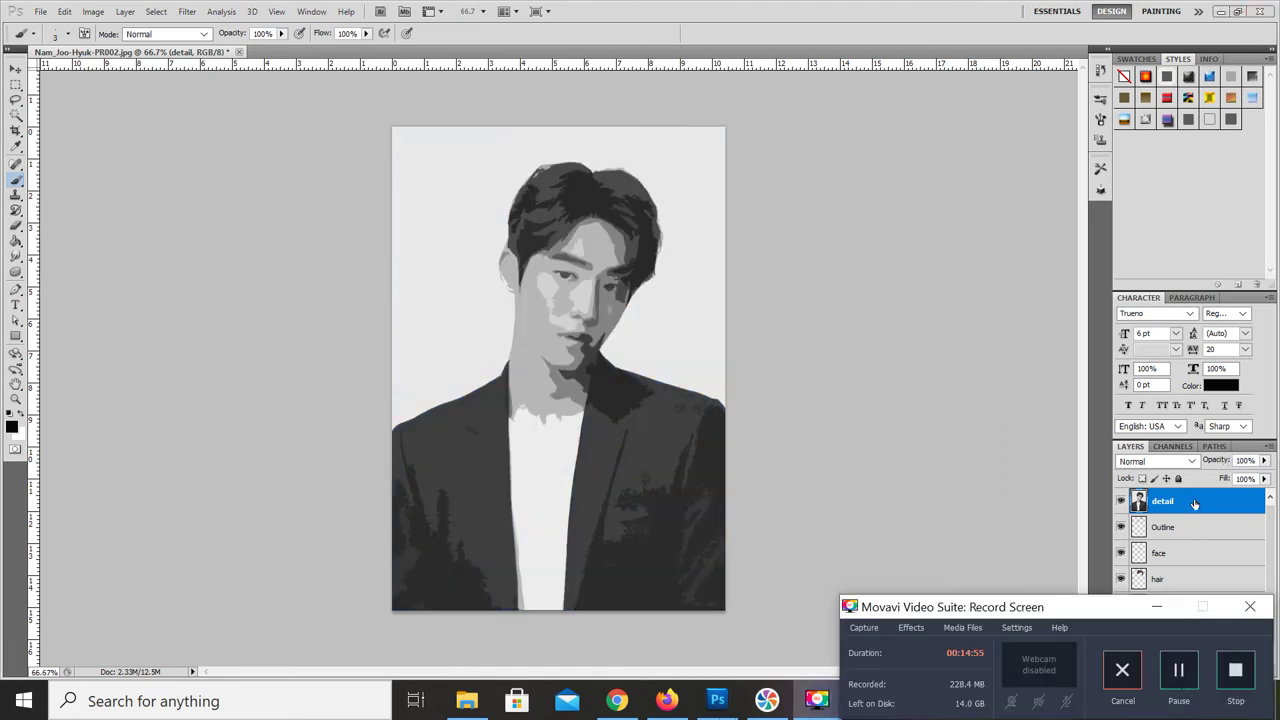
click(1190, 461)
click(1150, 86)
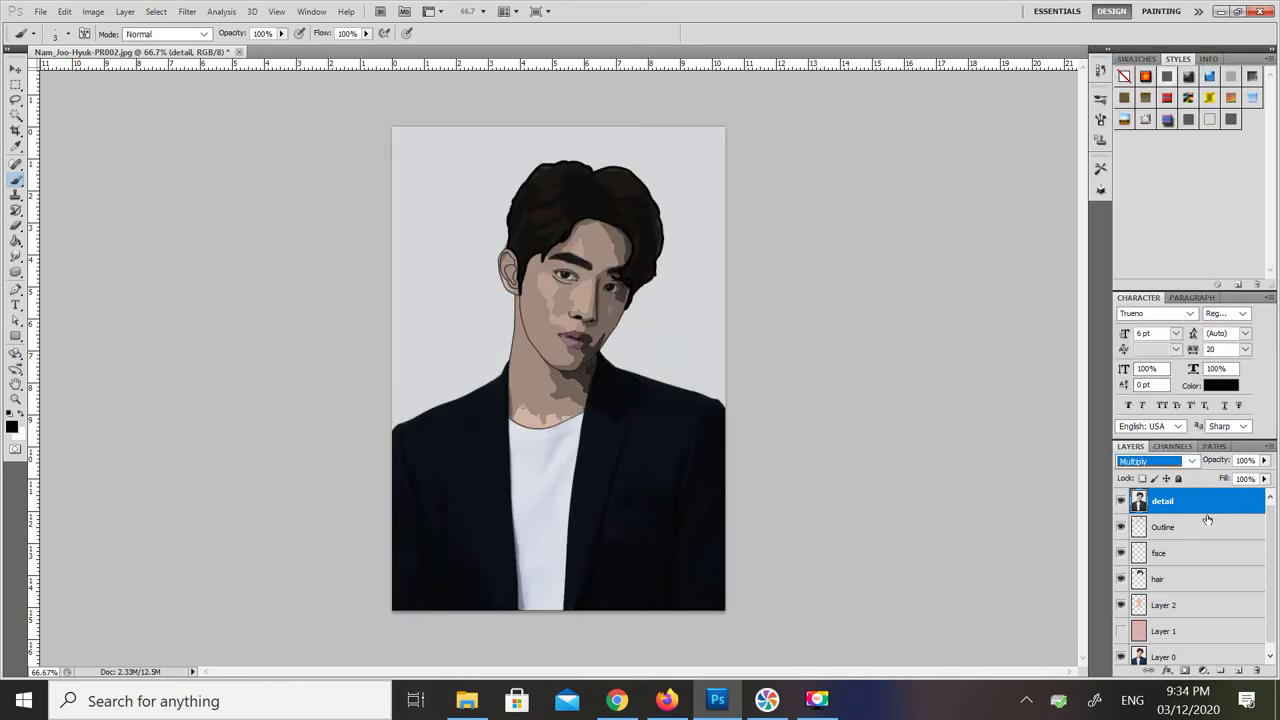
Step: Add a Curves adjustment layer above the detail layer, brightening the highlights and placing a lower point at input 67, output 67
key(ctrl+plus)
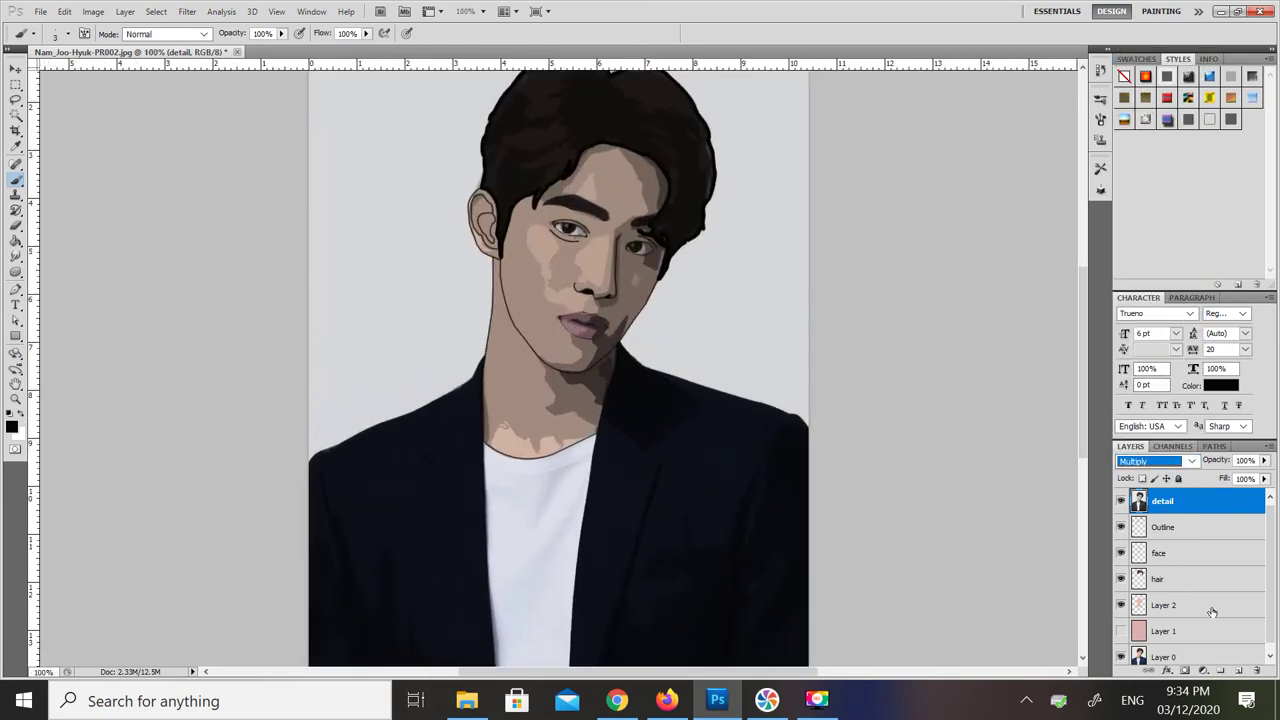
click(1203, 670)
click(1172, 420)
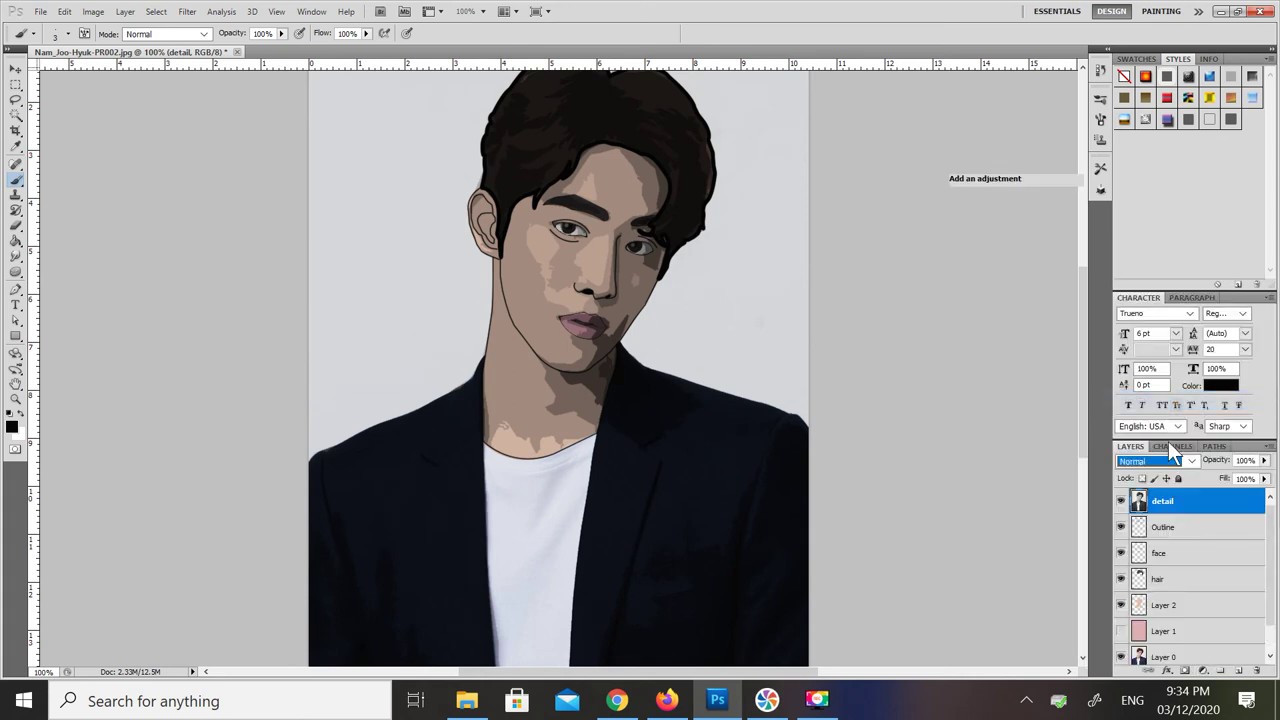
drag(1054, 247, 1045, 242)
drag(993, 304, 992, 314)
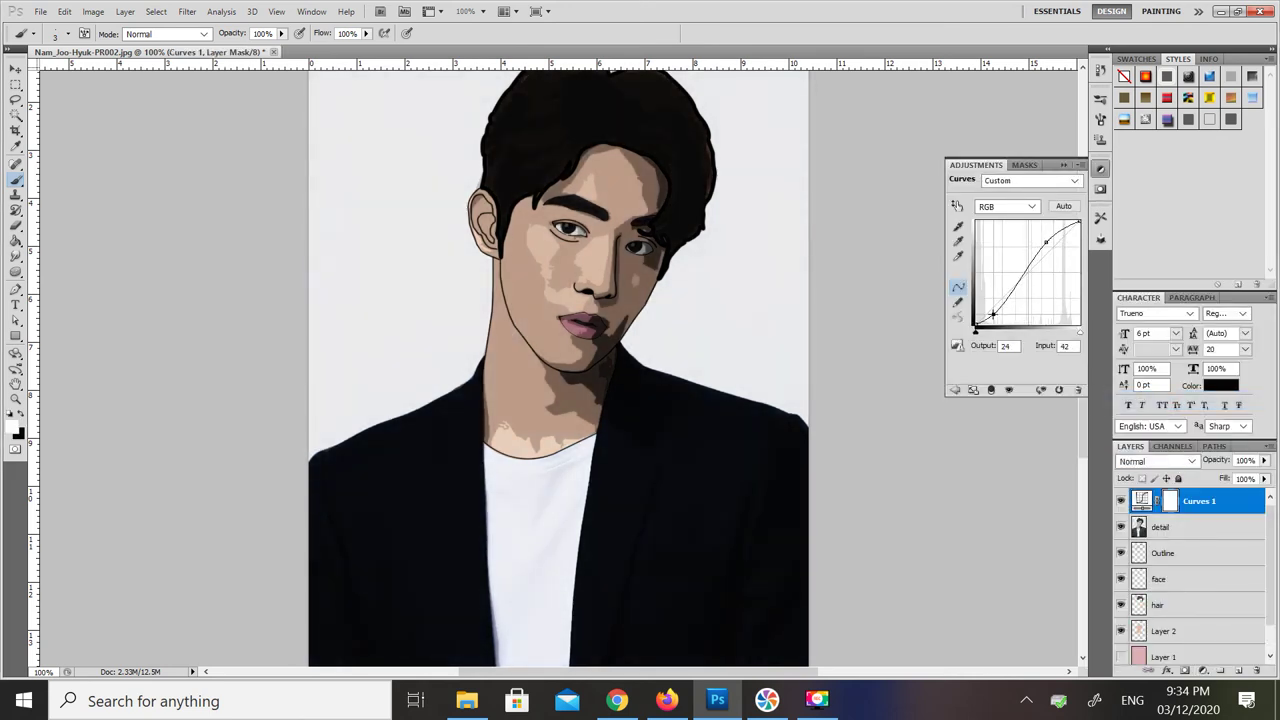
drag(1046, 242, 1048, 234)
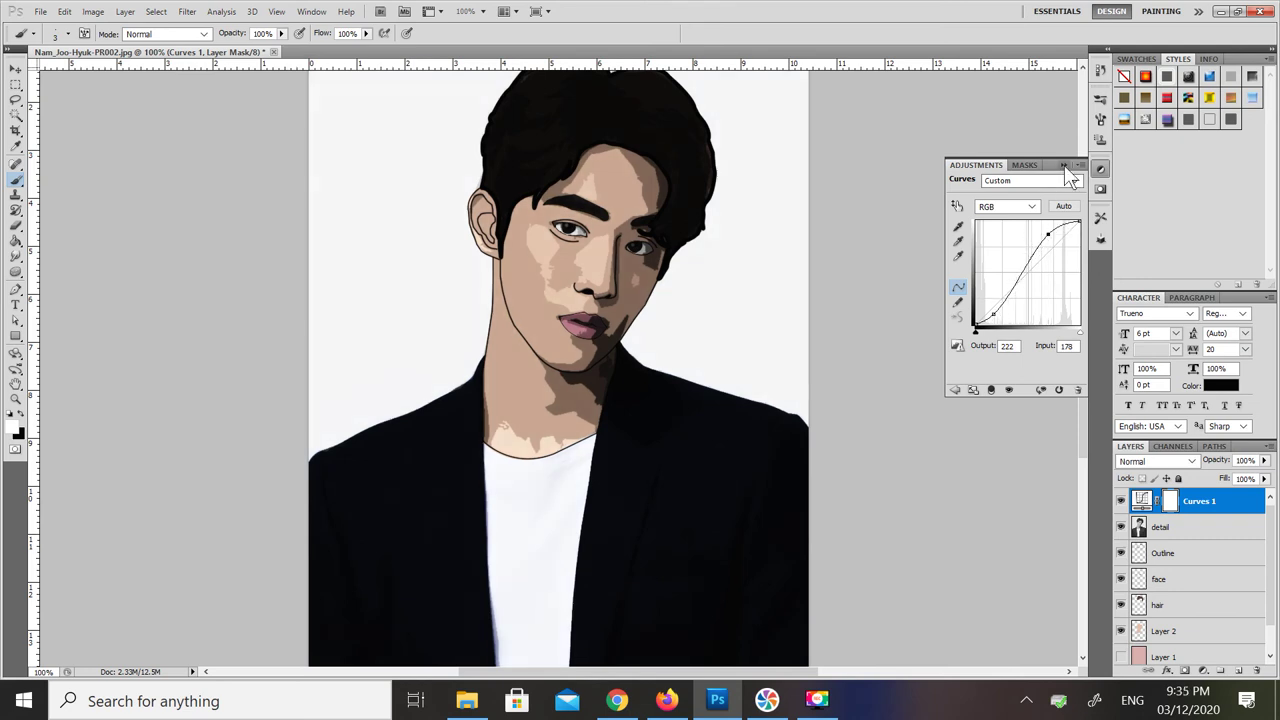
drag(1048, 234, 1050, 237)
drag(993, 314, 1003, 297)
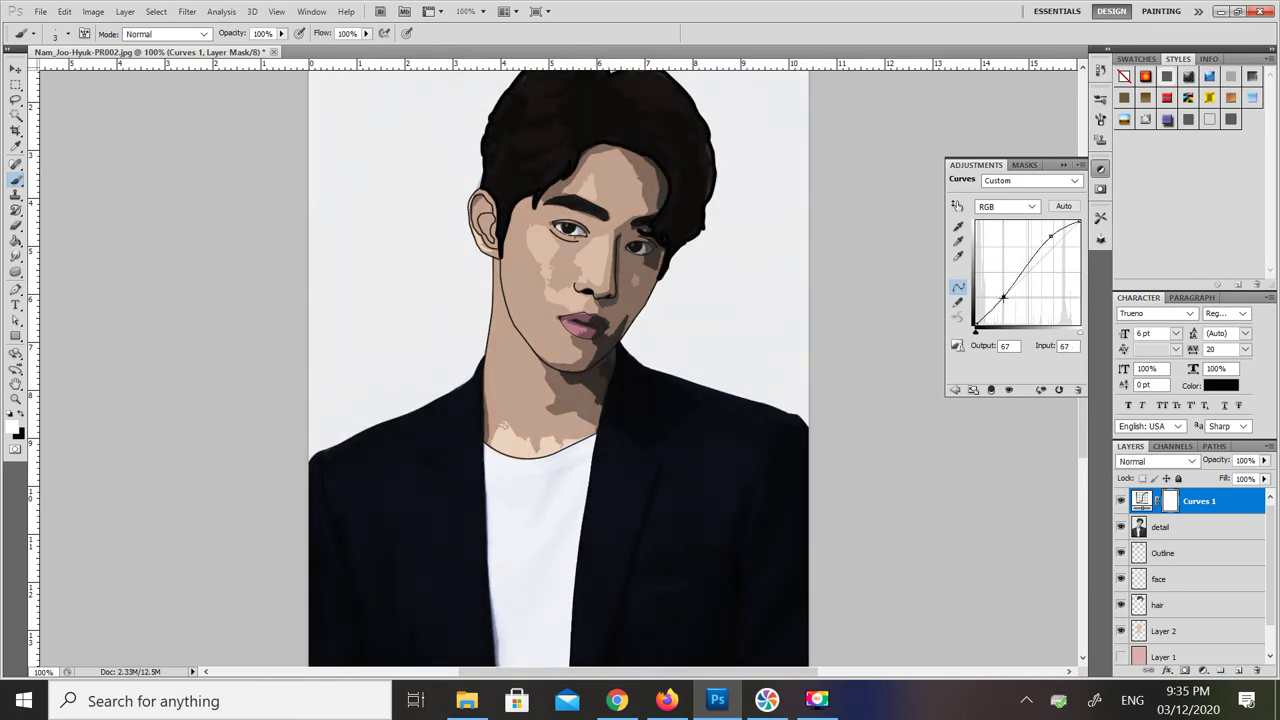
click(1063, 164)
click(817, 699)
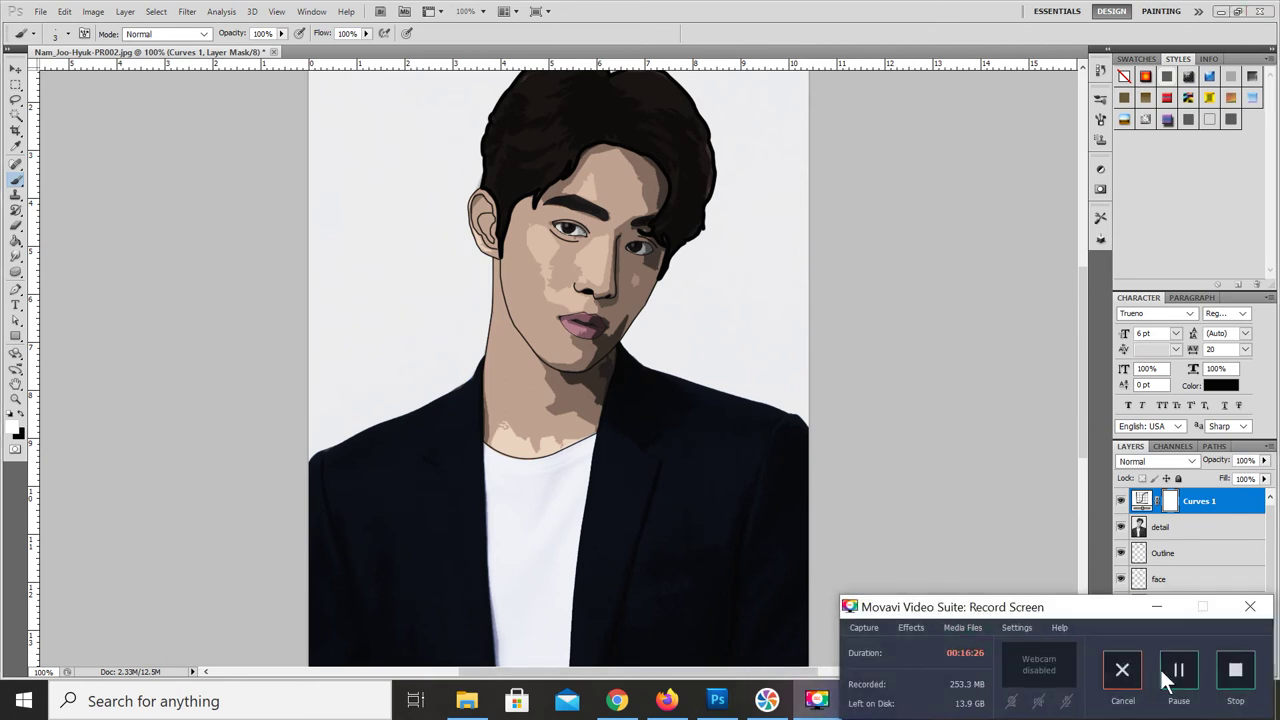
click(1158, 609)
Step: Adjust the face layer with Hue/Saturation, setting Hue to +25, Saturation to +5 and Lightness to +8
click(1162, 579)
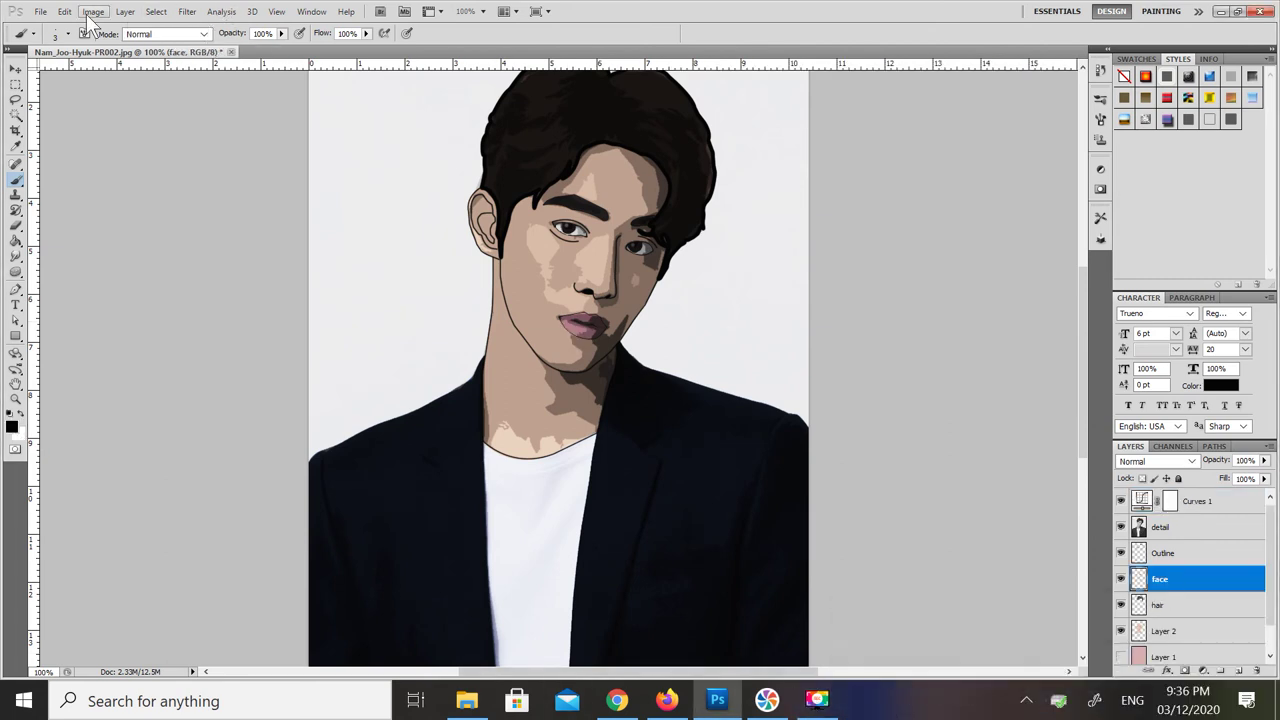
click(93, 11)
mouse_move(221, 68)
click(357, 163)
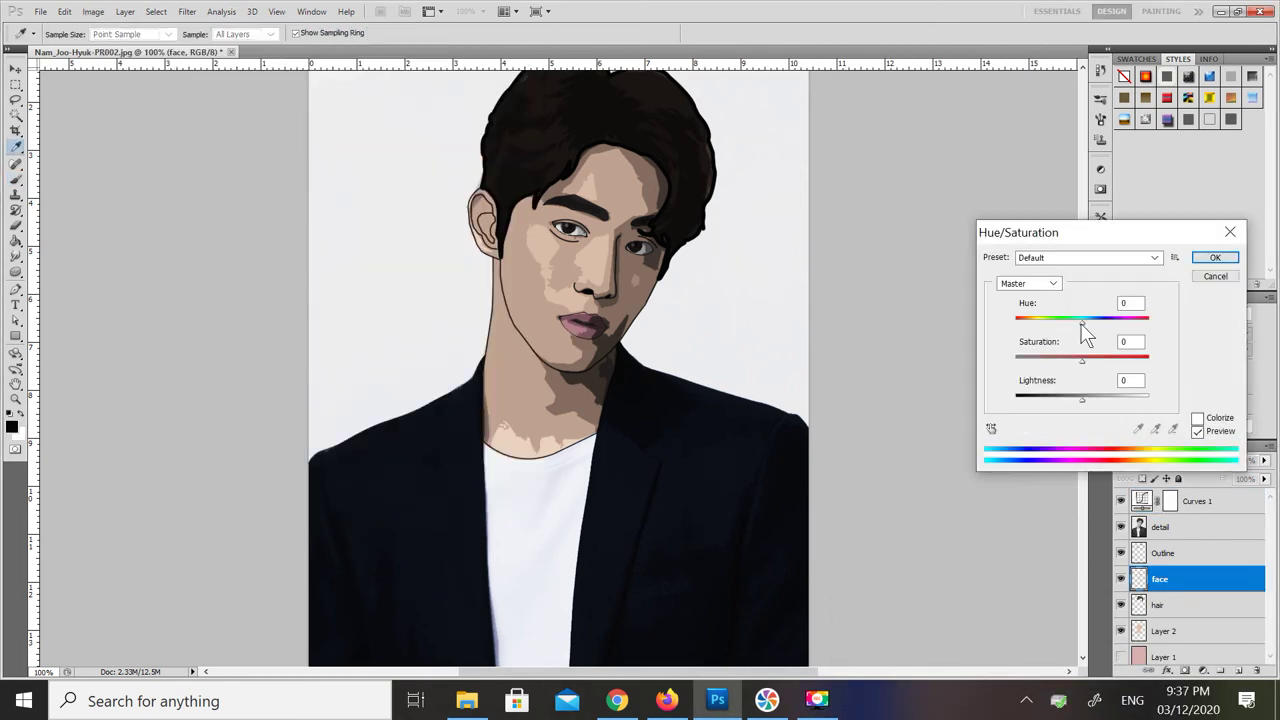
drag(1081, 322, 1087, 399)
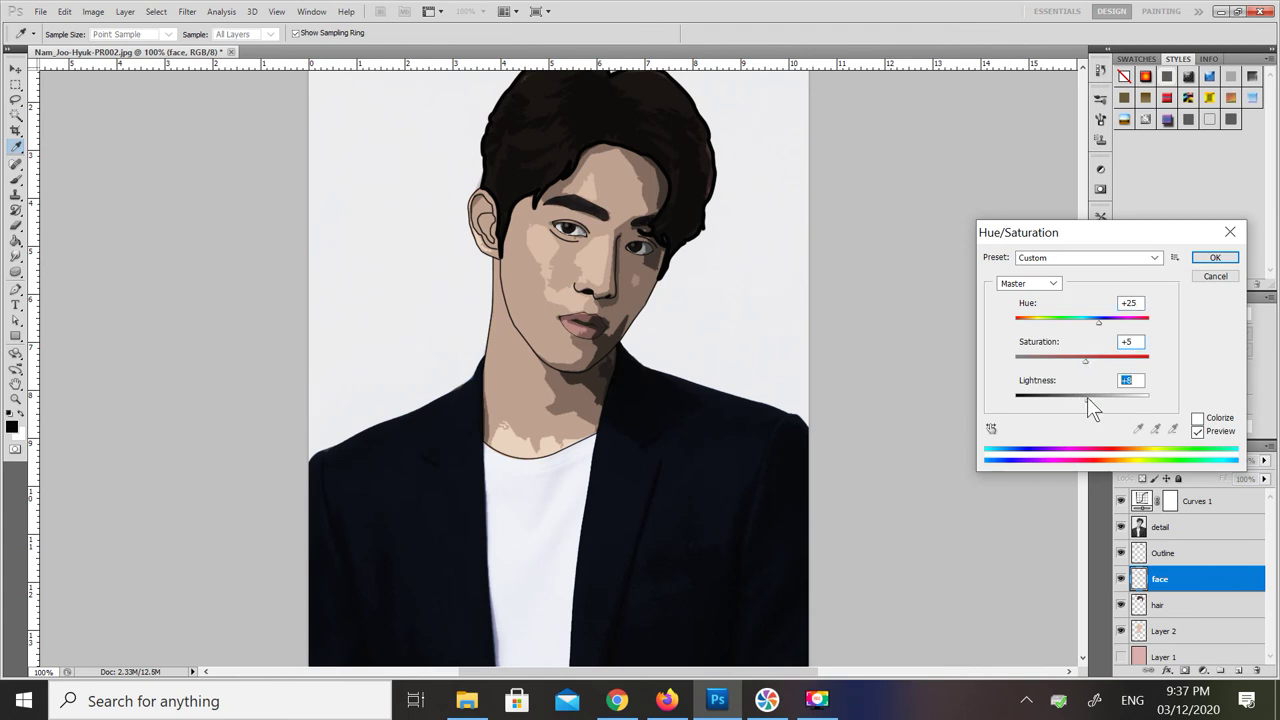
click(1215, 258)
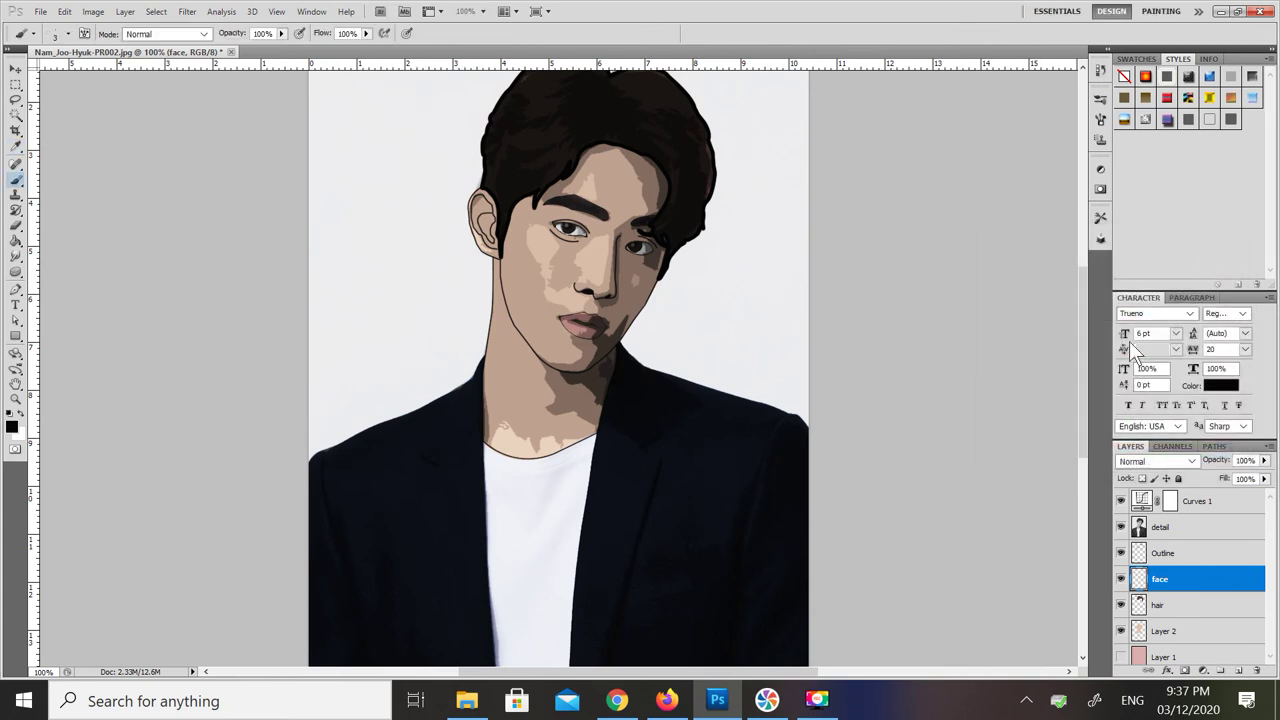
Step: Adjust the hair layer with Hue/Saturation, setting Hue to +31 and Saturation to +13 and raising Lightness slightly
click(1170, 608)
click(93, 11)
mouse_move(175, 57)
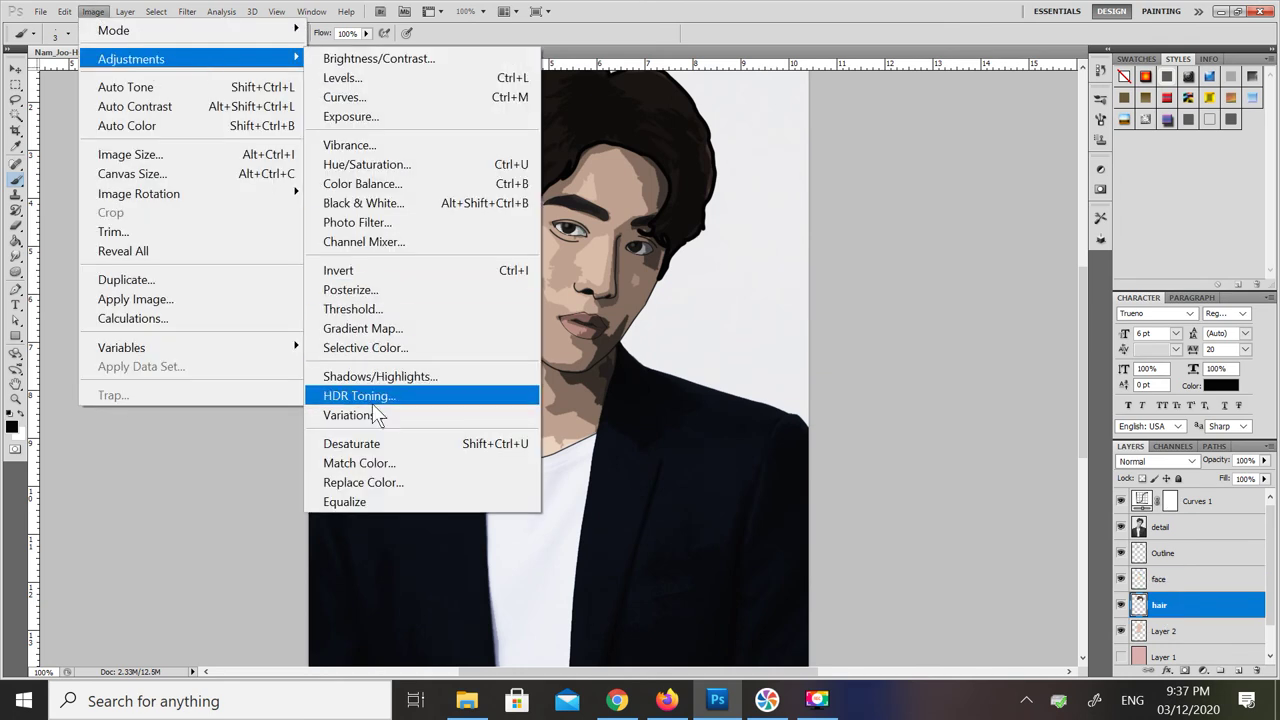
click(366, 164)
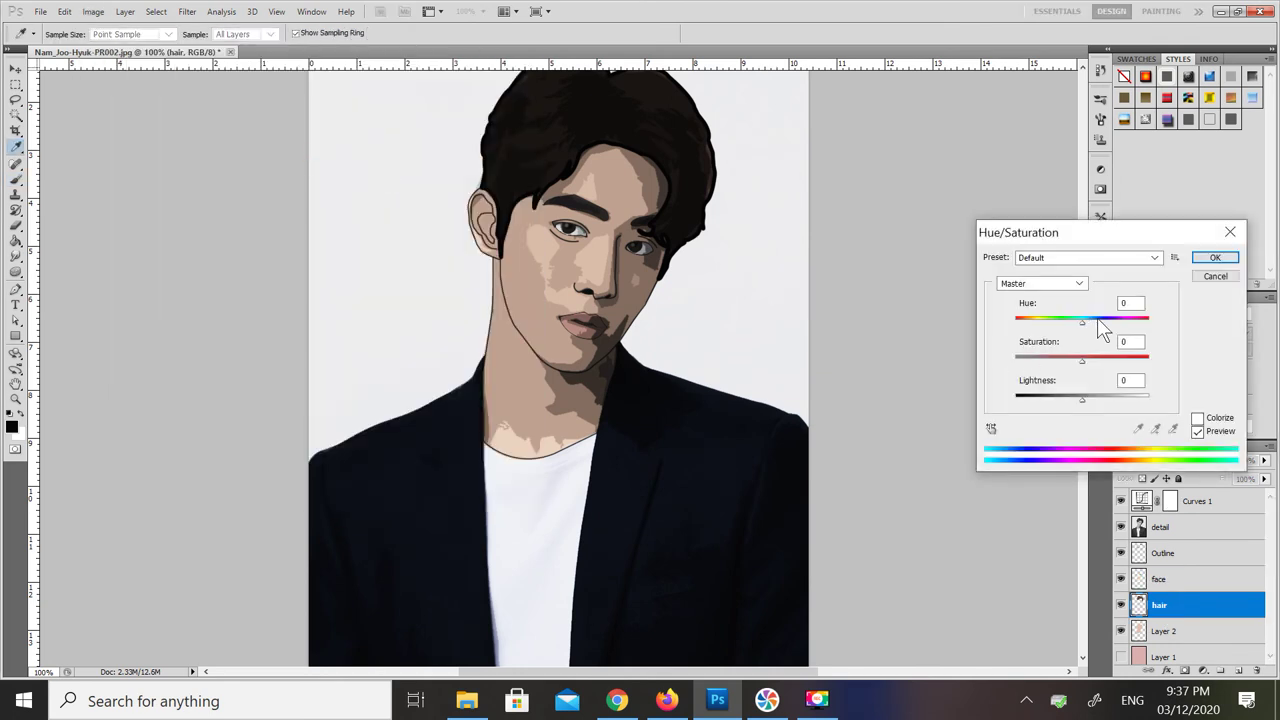
click(1097, 320)
drag(1096, 323, 1103, 322)
drag(1108, 236, 1106, 222)
click(1090, 347)
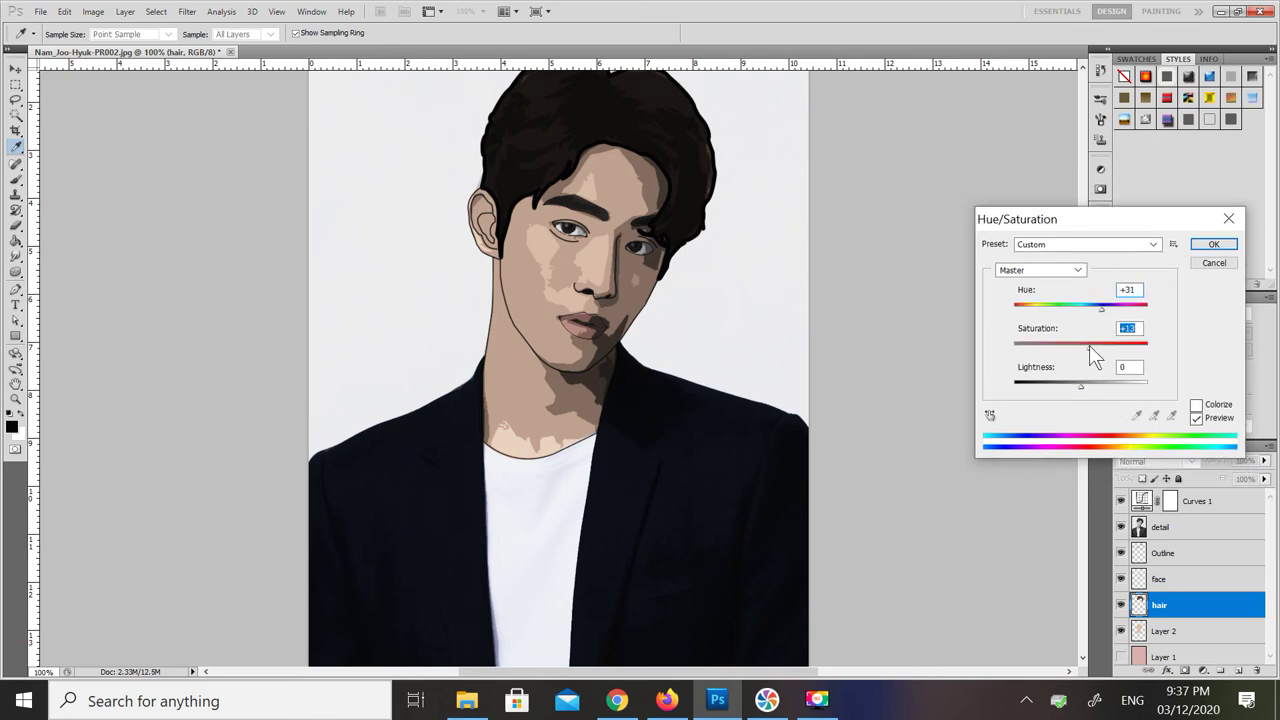
click(1086, 386)
click(1210, 245)
Step: With the hair layer active, draw a curved Pen path under the portrait's right-hand eye
key(ctrl+plus)
key(ctrl+plus)
drag(1085, 298, 1084, 233)
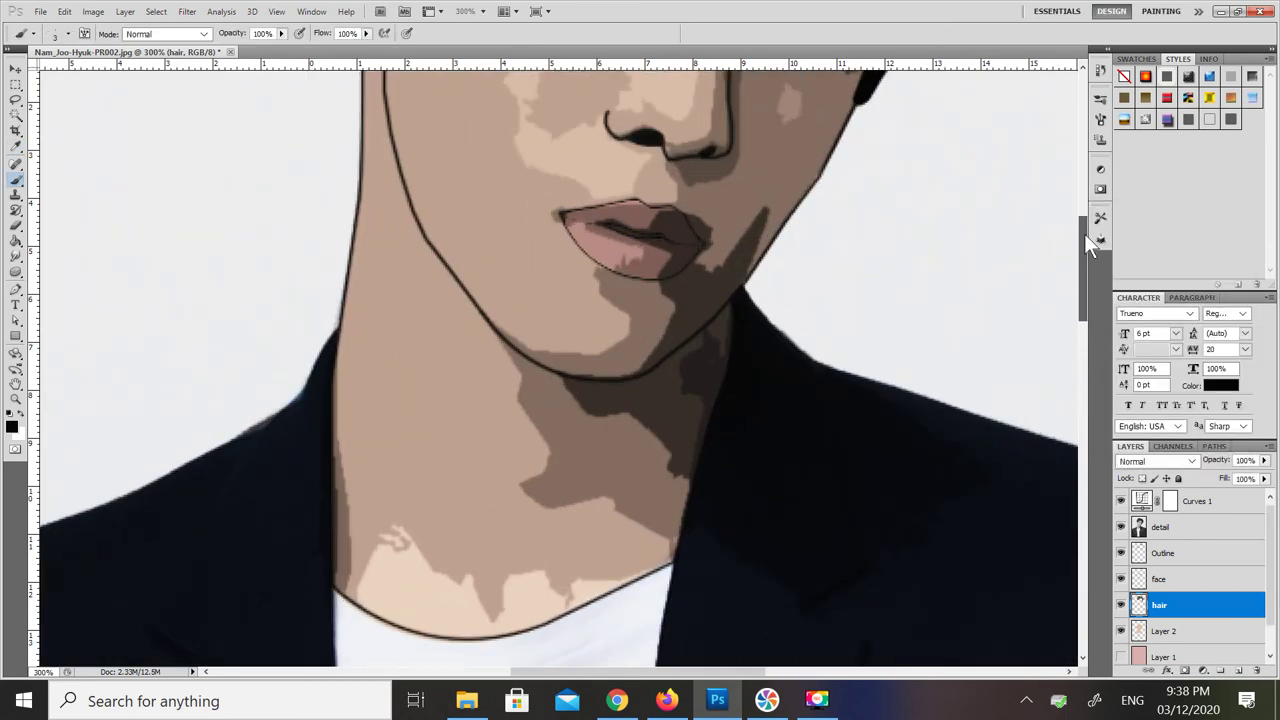
scroll(1088, 248, up, 5)
key(p)
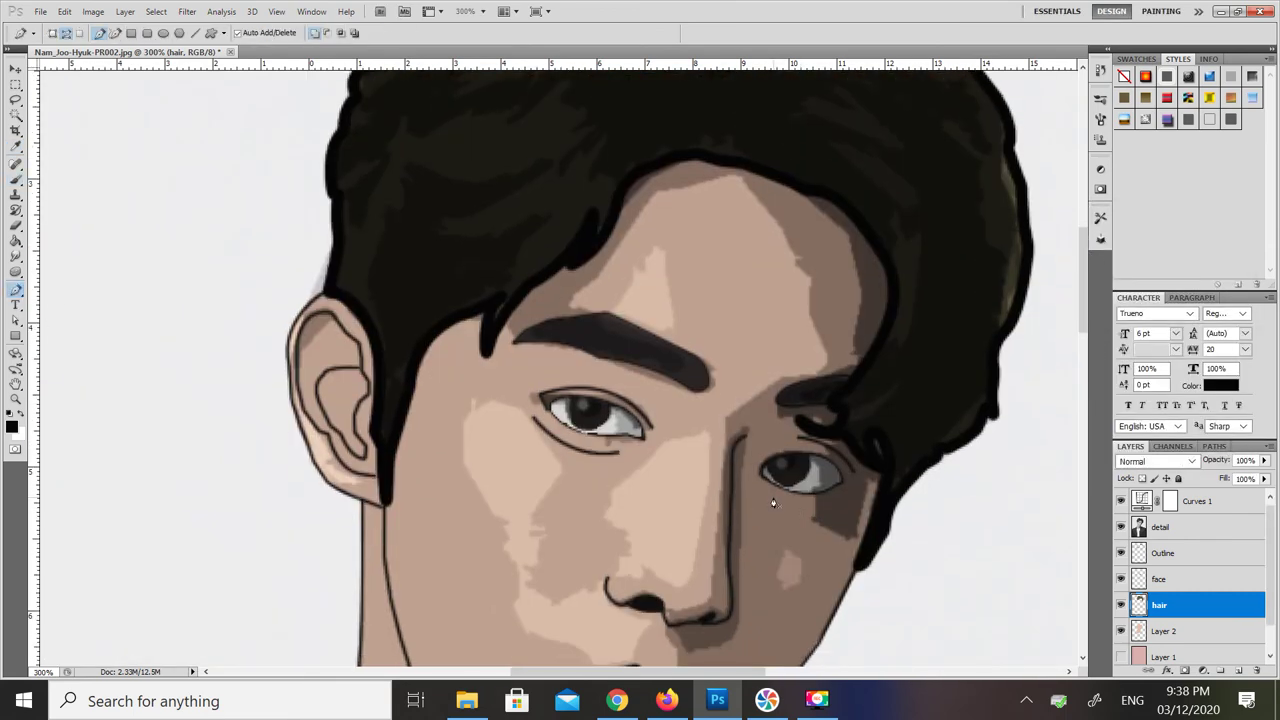
click(1170, 585)
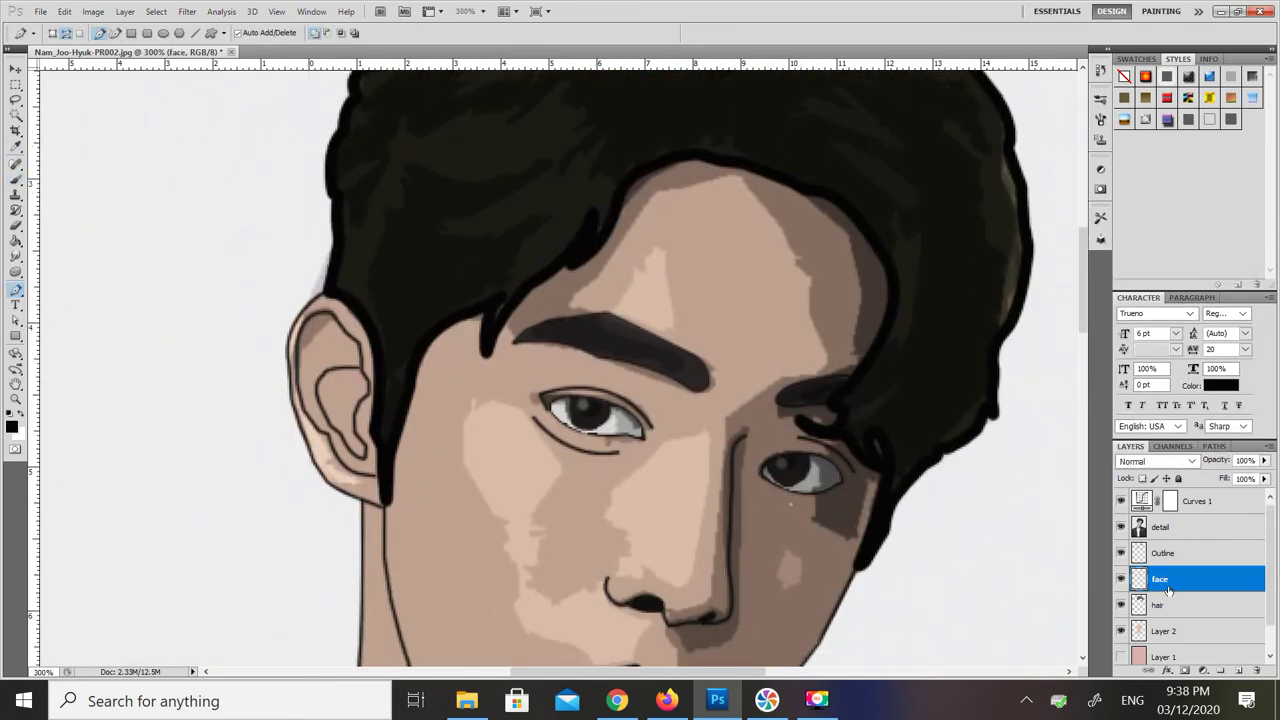
click(1163, 555)
click(1160, 602)
click(1160, 555)
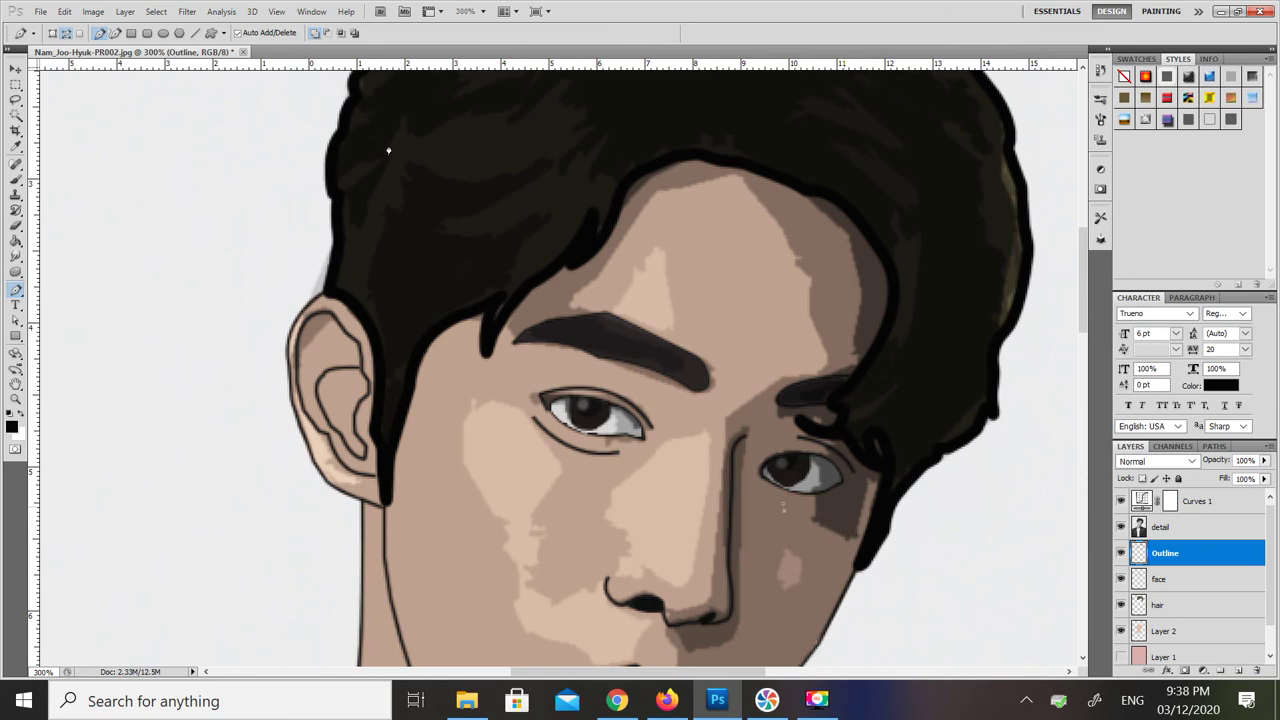
key(alt+bracketleft)
key(alt+bracketleft)
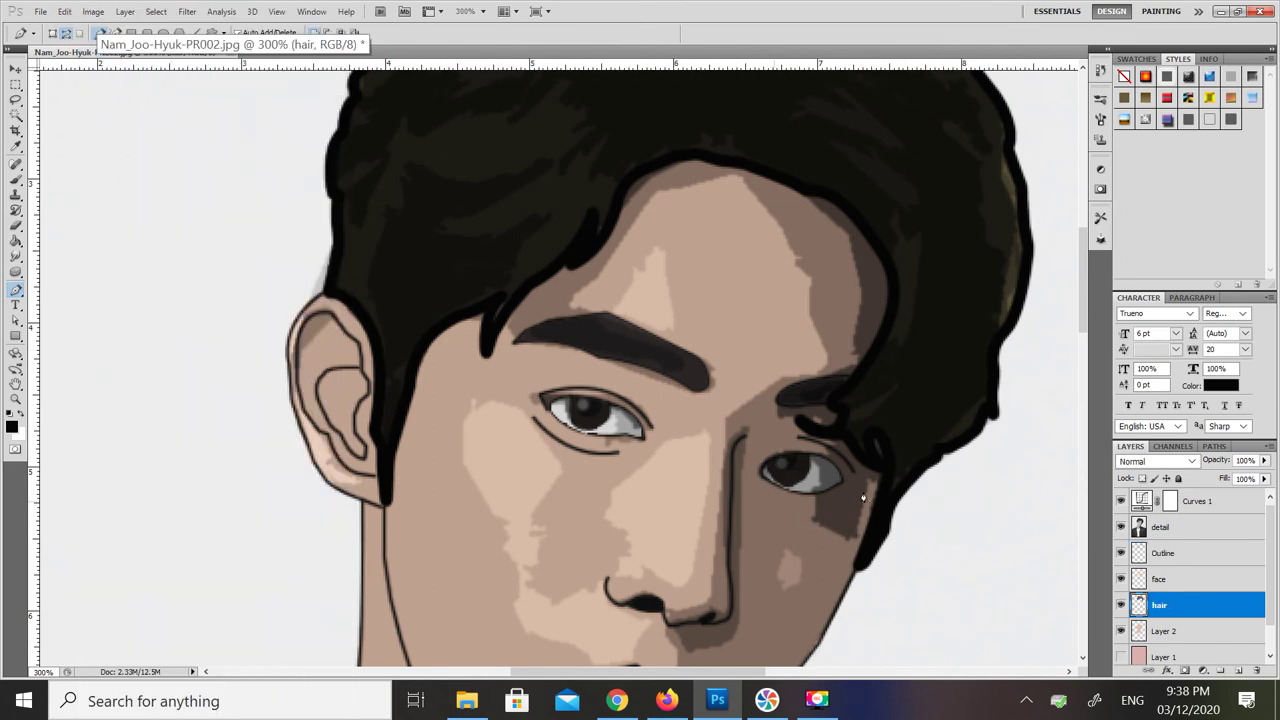
drag(850, 493, 876, 467)
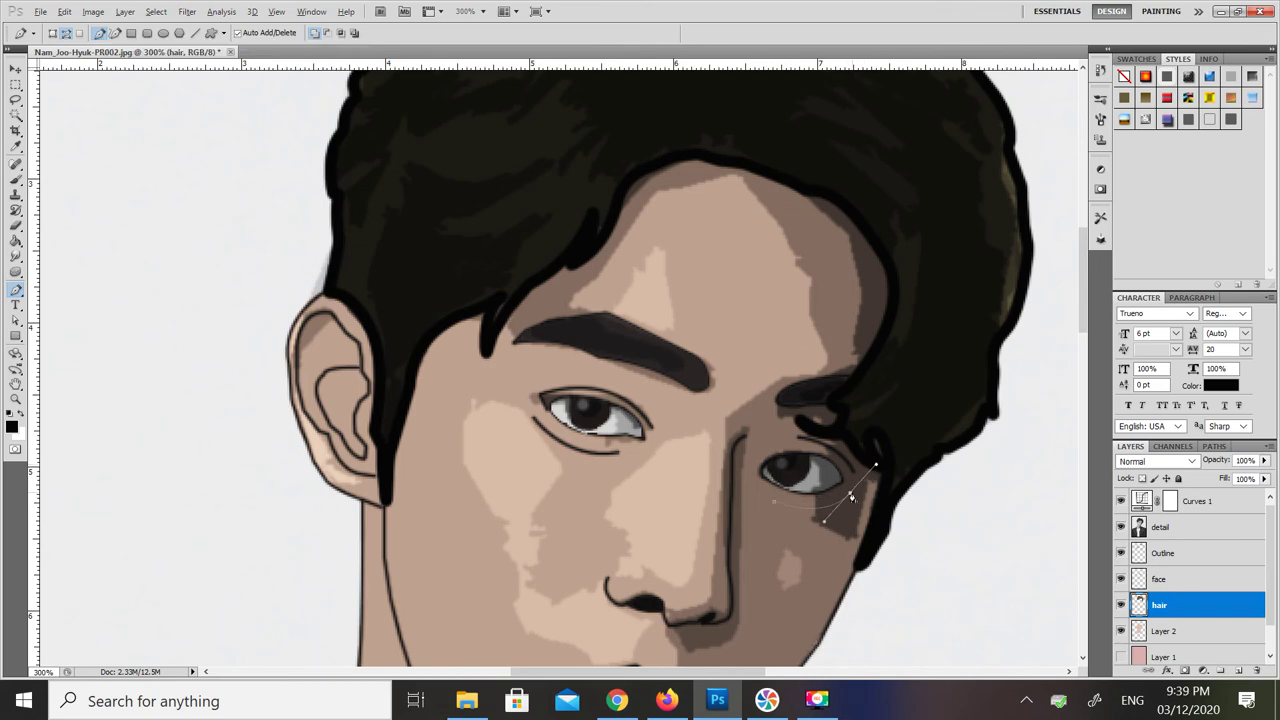
Step: Stroke the curved path under the portrait's right-hand eye with a 2 px black brush
click(16, 180)
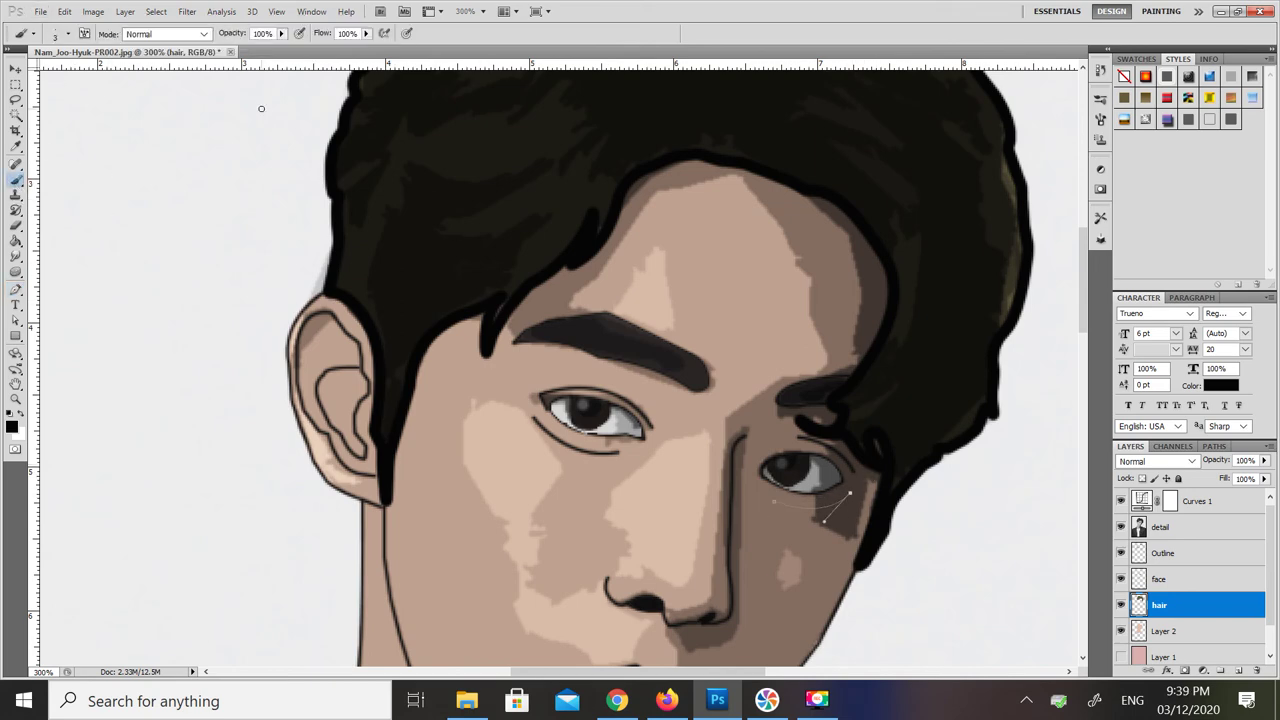
click(67, 37)
drag(124, 57, 111, 59)
text(2)
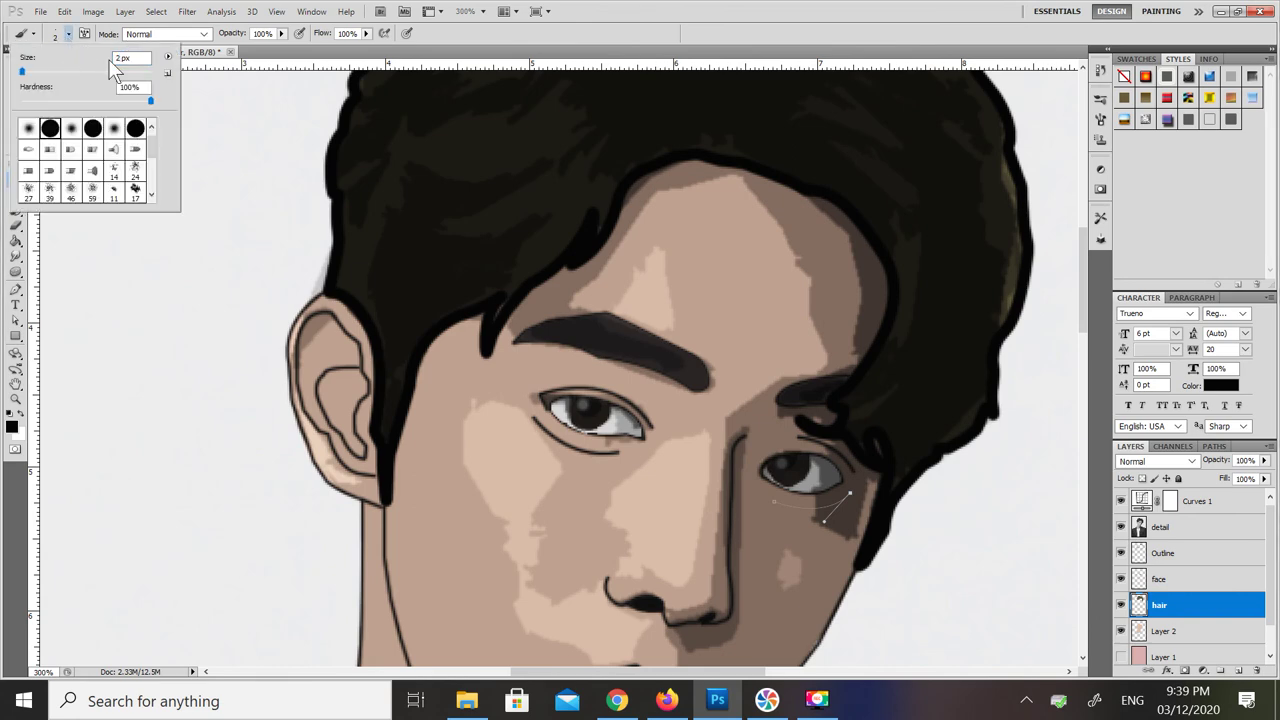
text(p)
right_click(808, 506)
click(866, 442)
key(Return)
Step: Choose the Type tool and set the foreground colour to white for the signature text
key(ctrl+minus)
key(ctrl+minus)
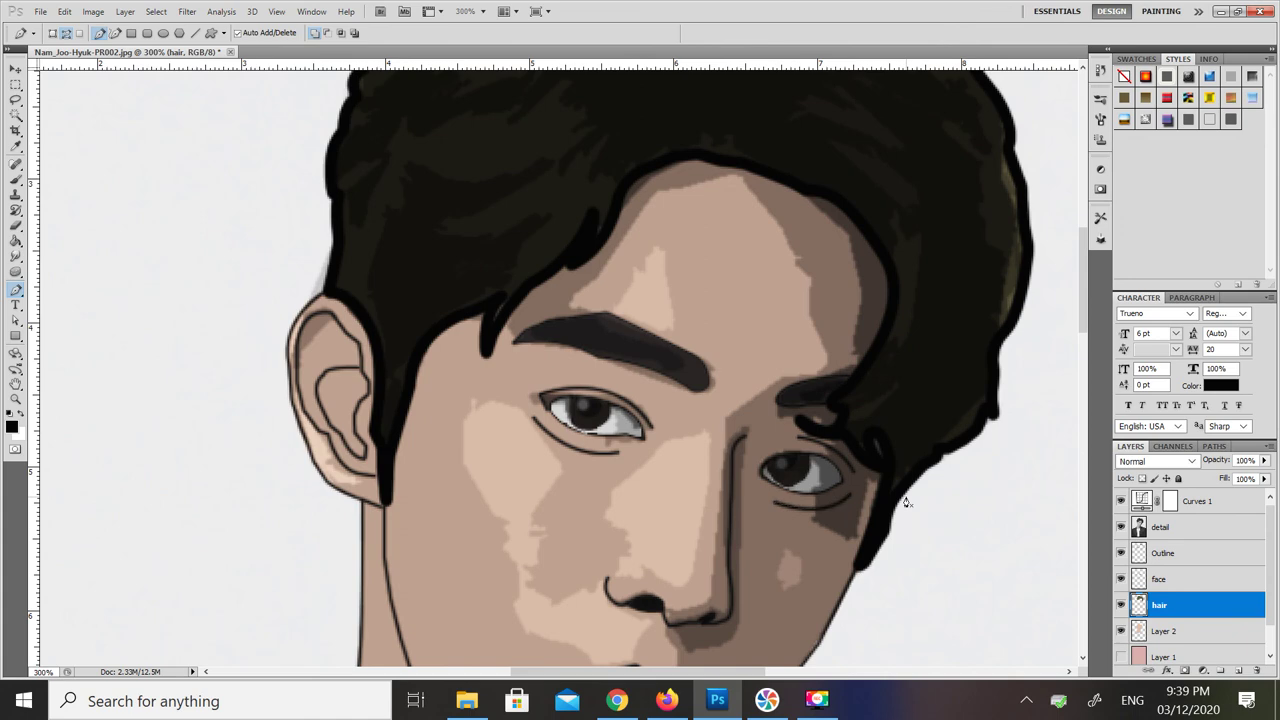
key(ctrl+minus)
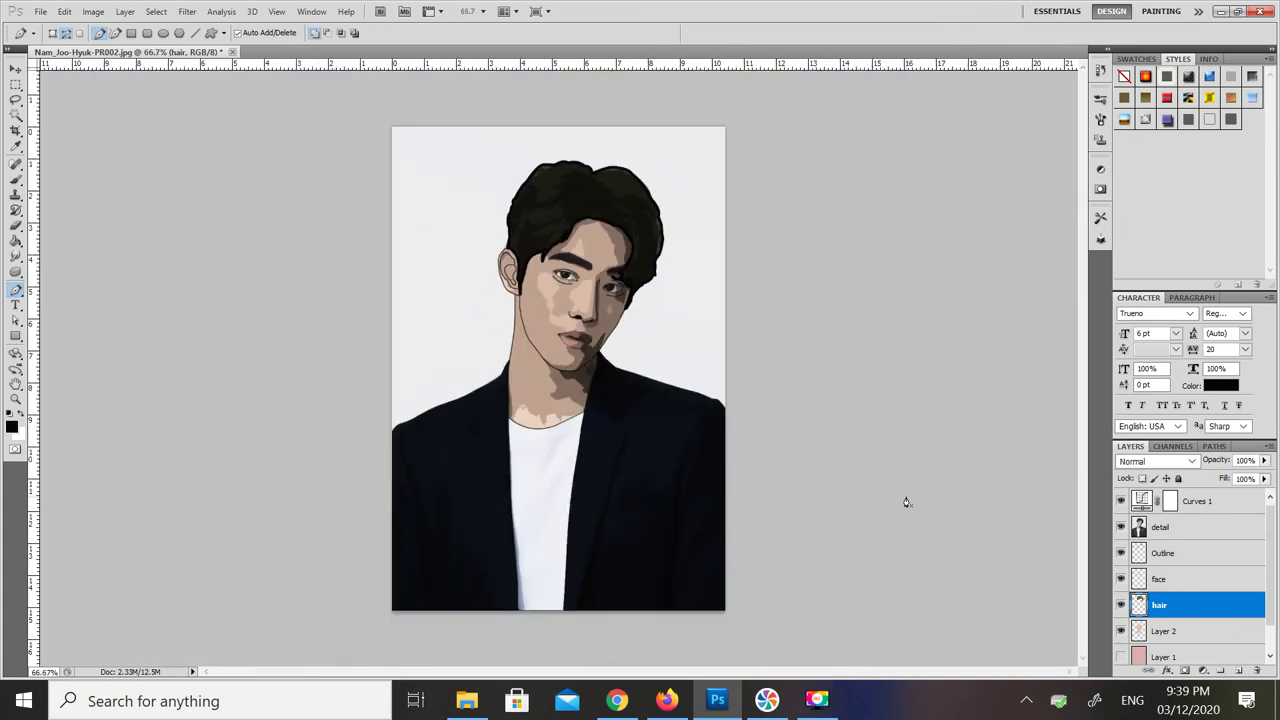
click(15, 305)
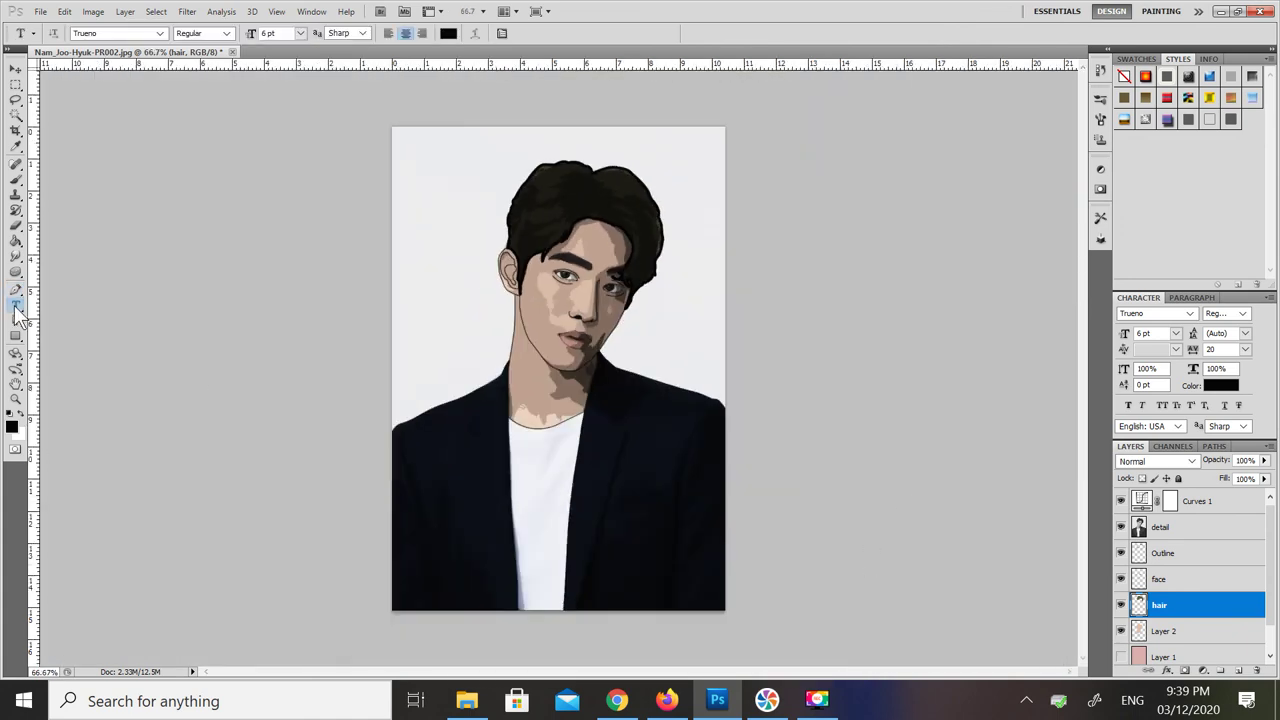
click(11, 427)
drag(954, 368, 940, 210)
click(1237, 255)
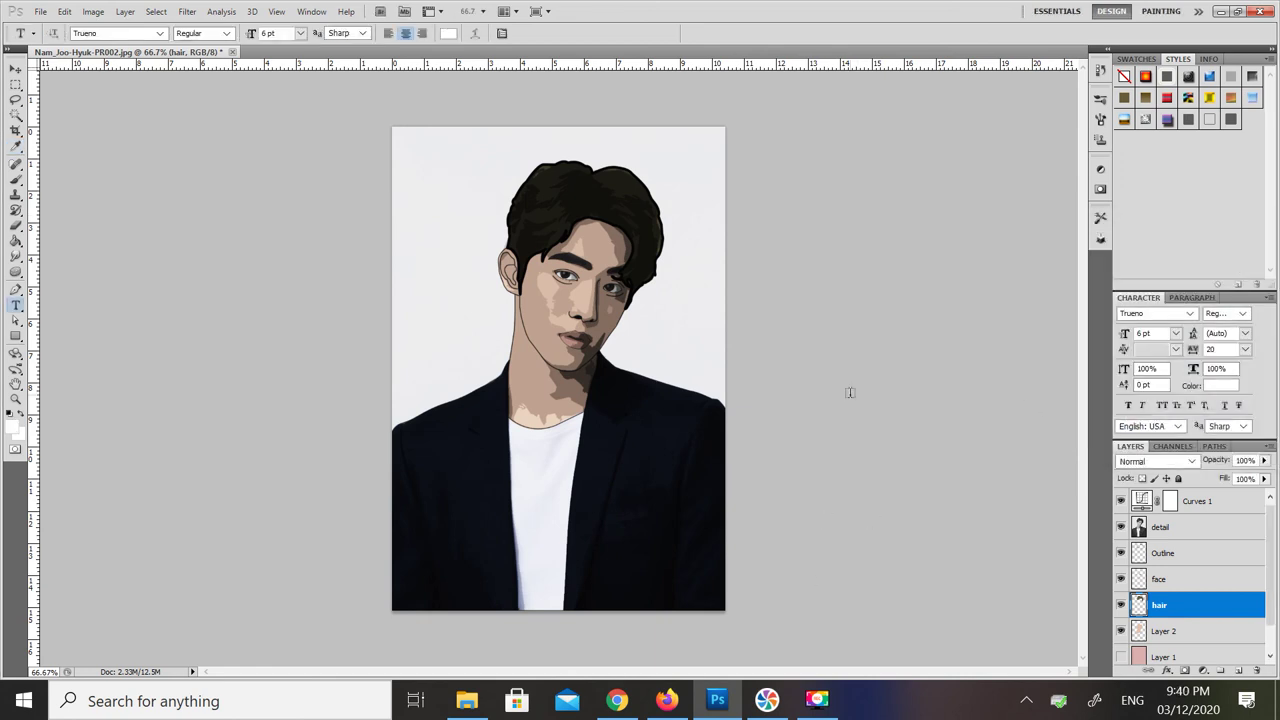
click(612, 580)
key(ctrl+plus)
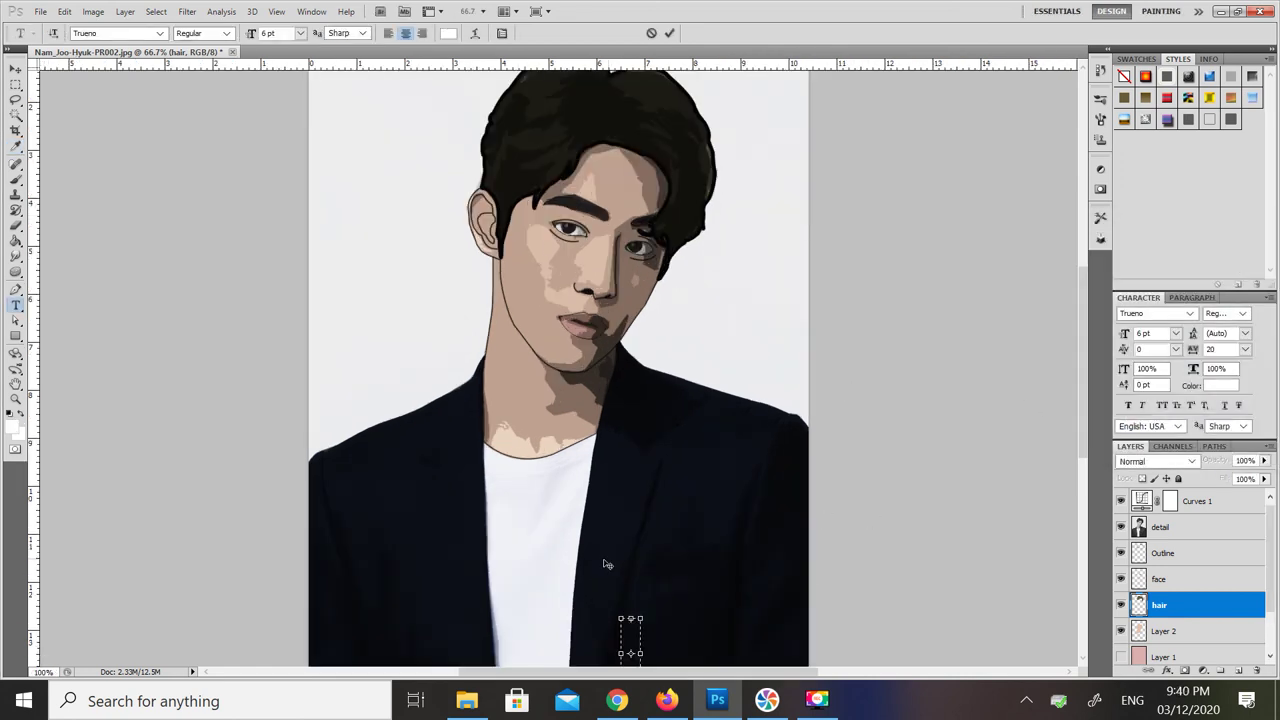
drag(1084, 368, 1079, 412)
click(649, 31)
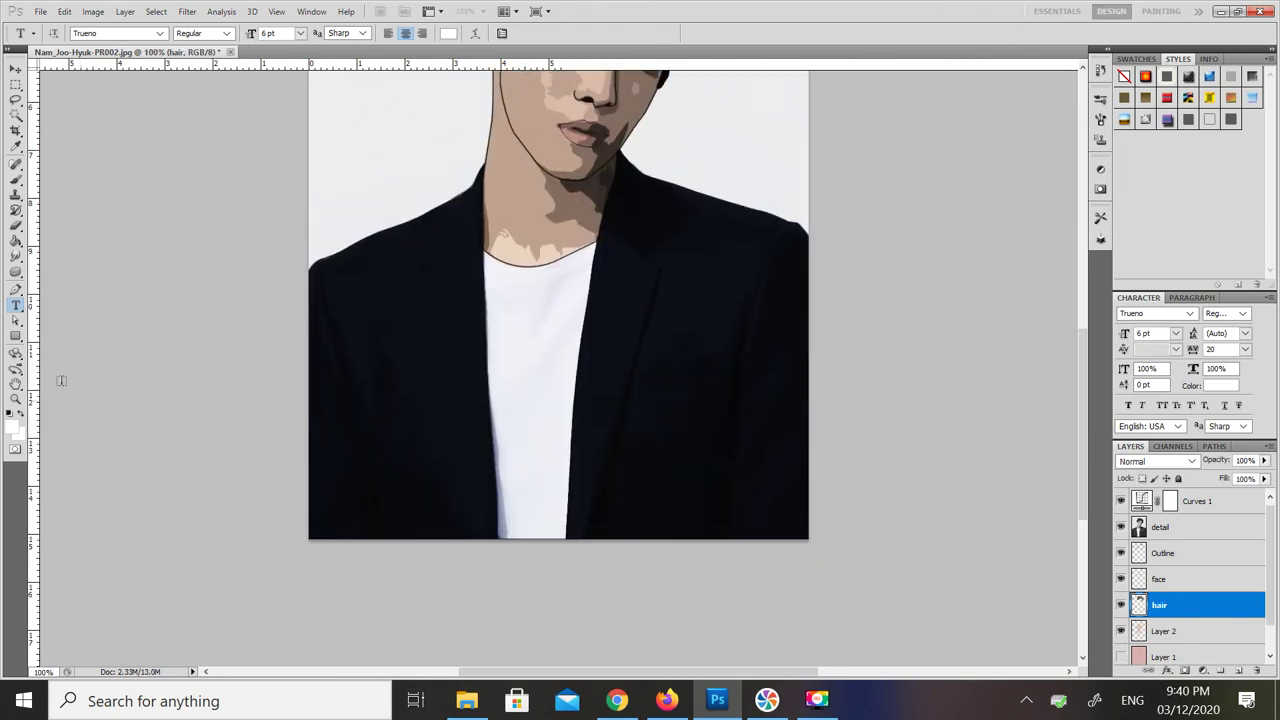
Step: Set the brush size to 39 px and add a new empty layer above the Curves 1 layer
click(16, 178)
click(67, 34)
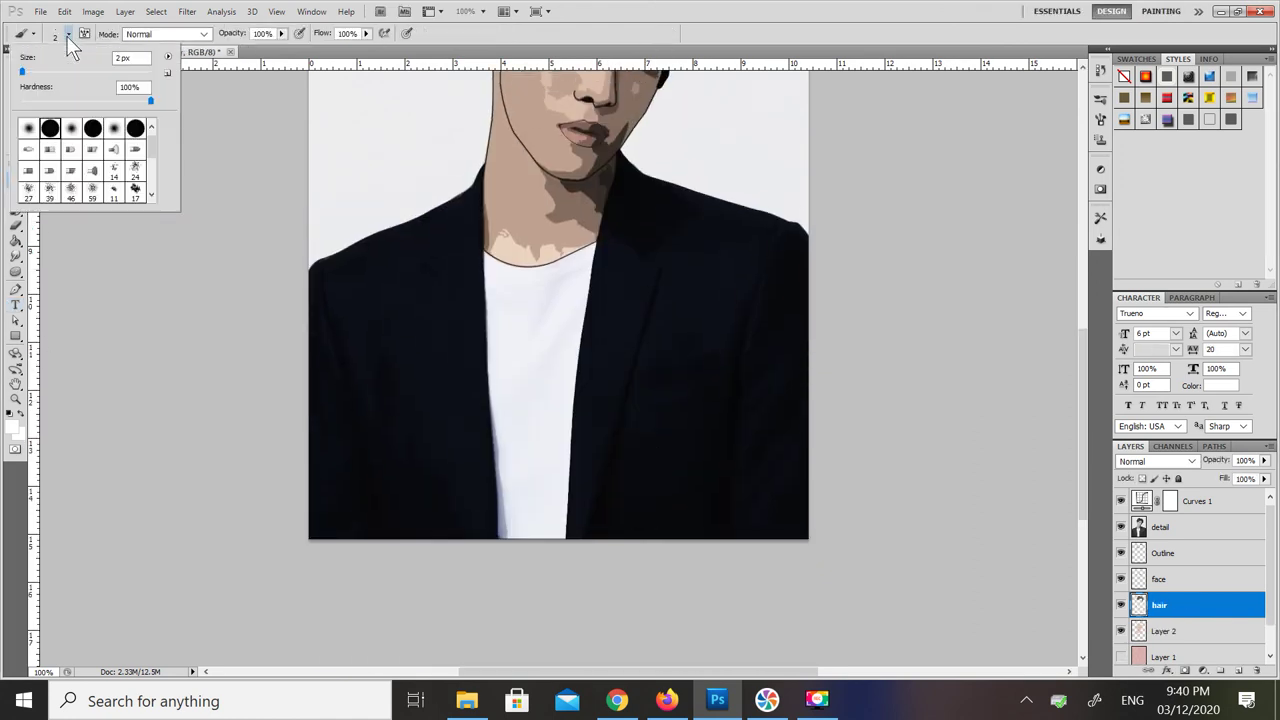
click(46, 72)
scroll(135, 313, up, 2)
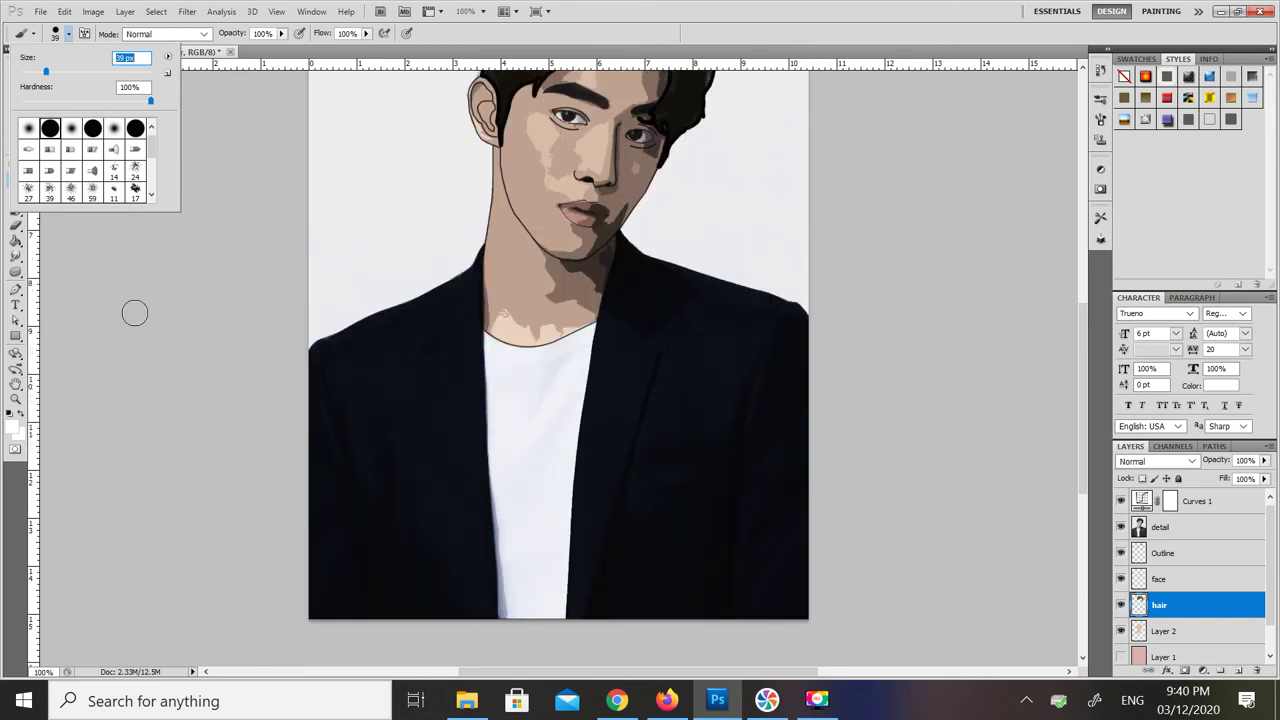
click(1239, 671)
drag(1206, 608, 1212, 497)
scroll(870, 306, up, 3)
scroll(870, 306, down, 3)
scroll(934, 520, down, 5)
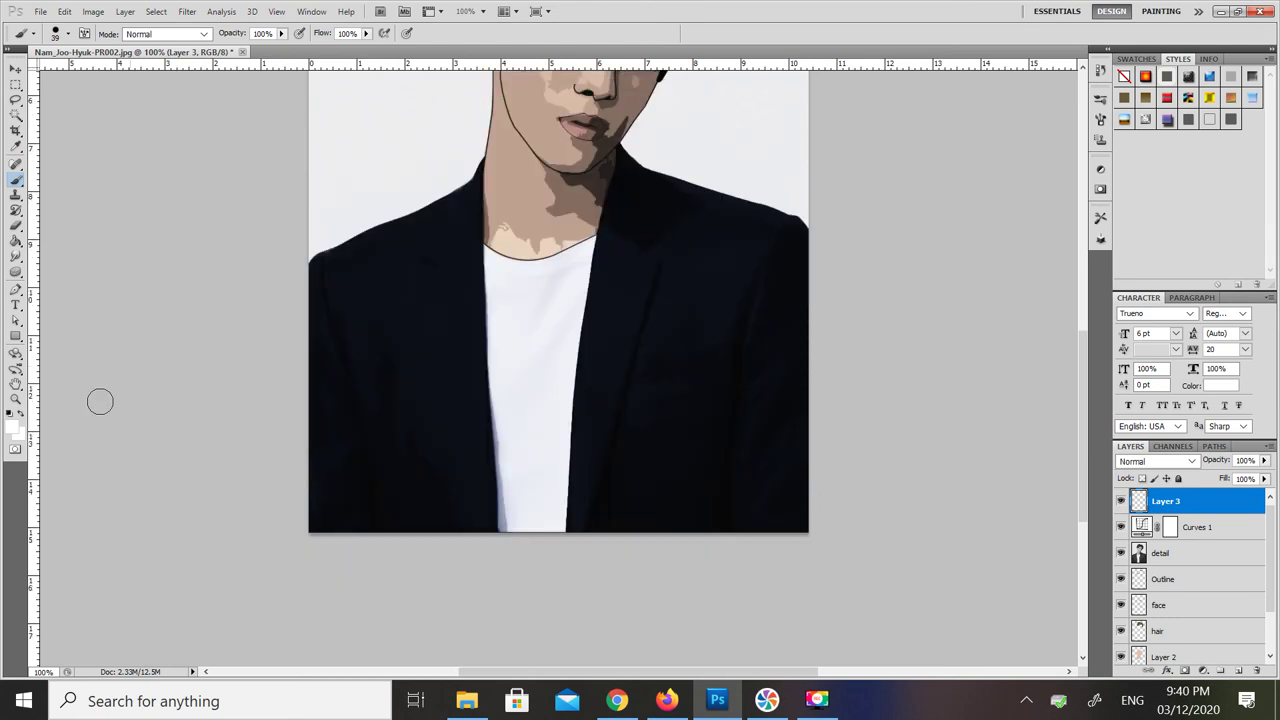
Step: Add the white text "BernifyDesigns" on the lower part of the jacket, right of the shirt
click(16, 305)
click(637, 474)
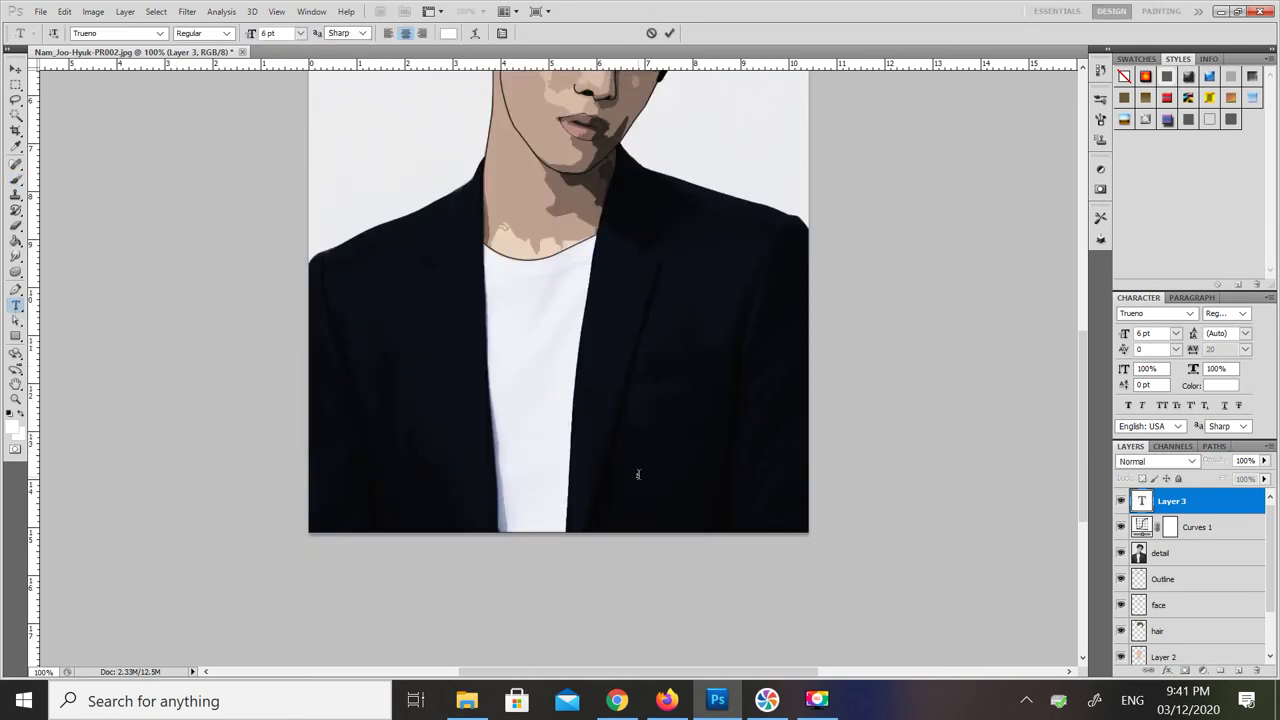
text(ns)
Step: Format the whole signature text in the Andrea Bilarosa font at 28 pt
key(ctrl+a)
click(160, 33)
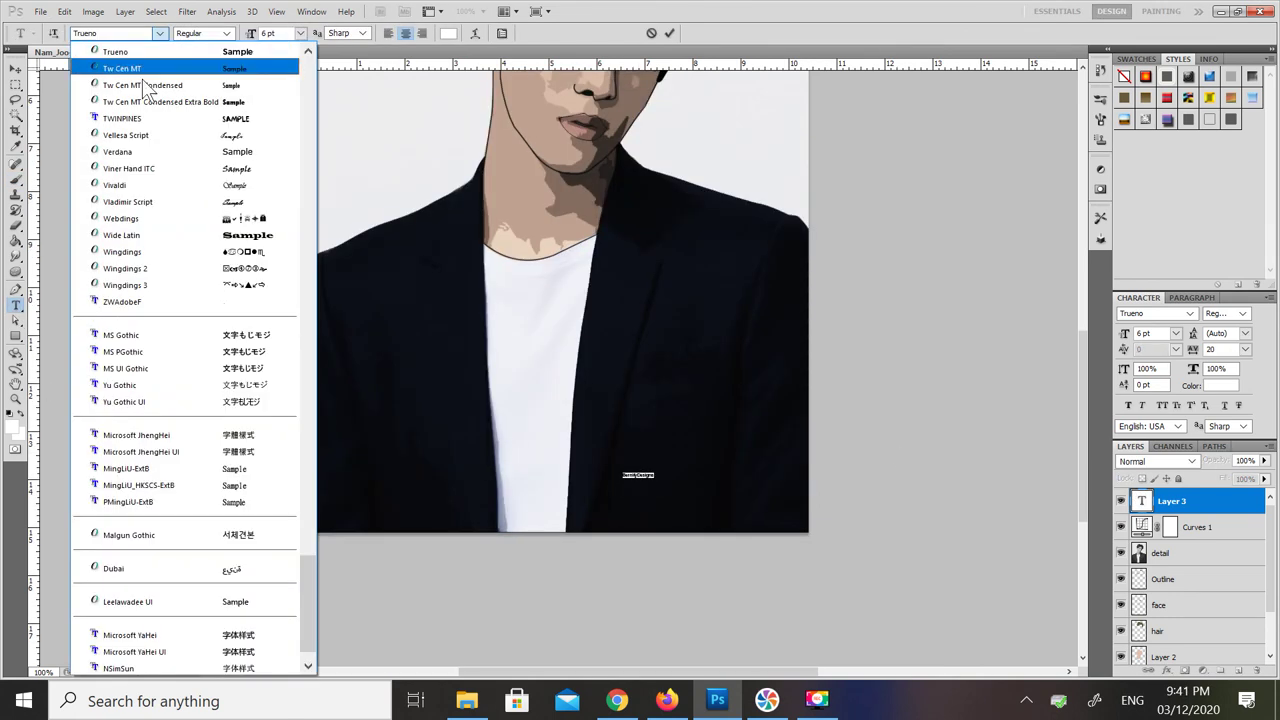
drag(307, 595, 300, 122)
click(251, 68)
drag(270, 32, 236, 32)
text(28)
Step: Change the signature text's font to Aisyah Demo and finish the text edit
click(160, 33)
drag(304, 114, 310, 87)
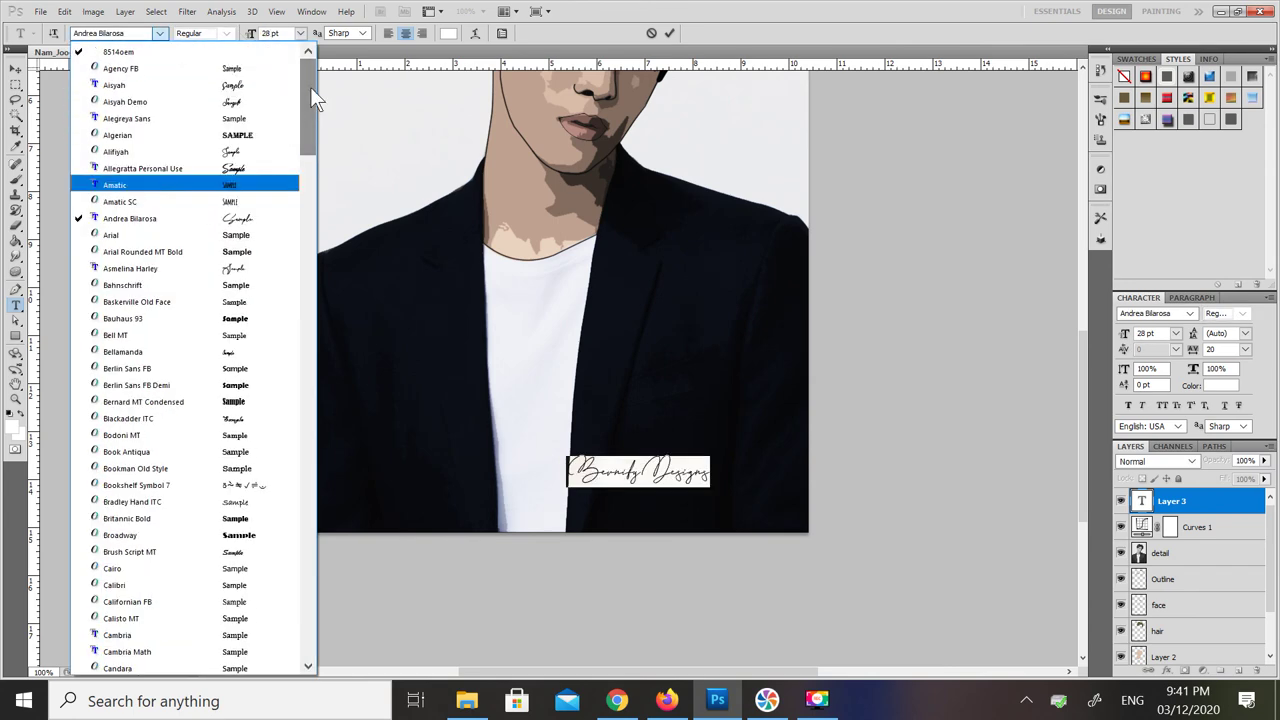
click(250, 84)
click(160, 33)
click(170, 76)
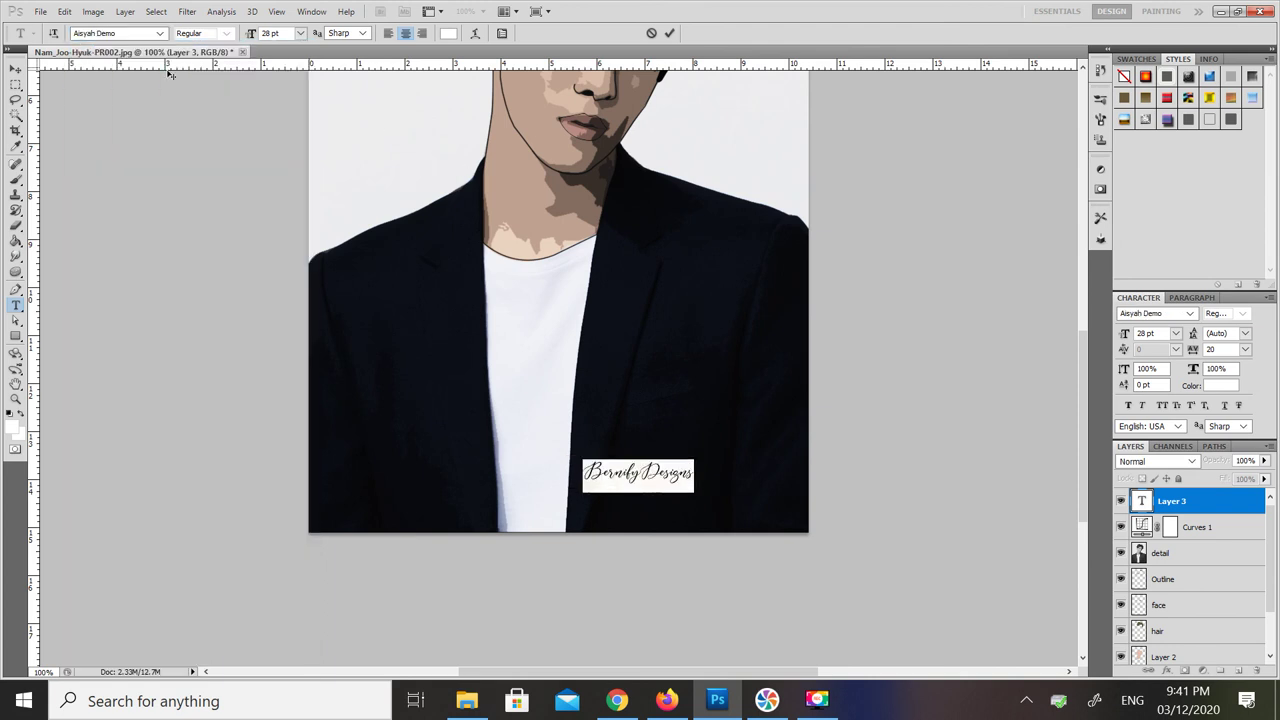
click(668, 33)
Step: Rotate the signature text so it slants upward to the right and move it toward the jacket's lower right corner
key(ctrl+t)
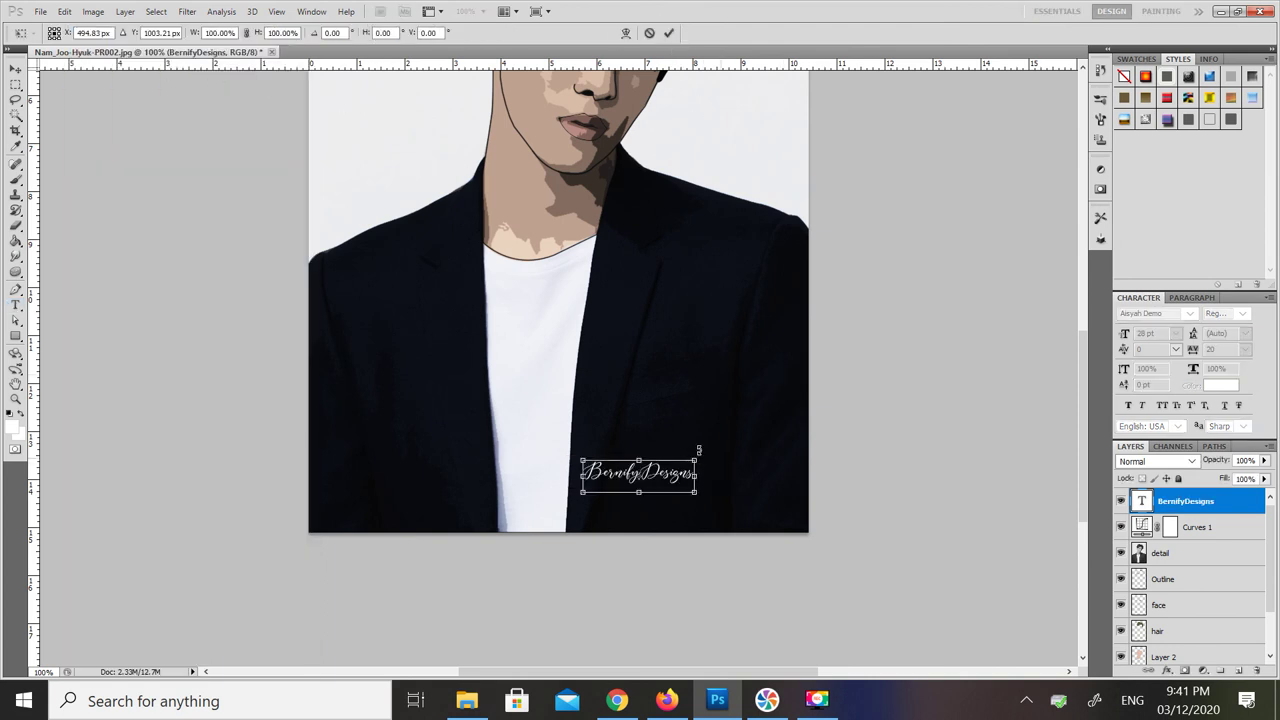
drag(686, 444, 674, 431)
drag(661, 479, 745, 459)
key(Return)
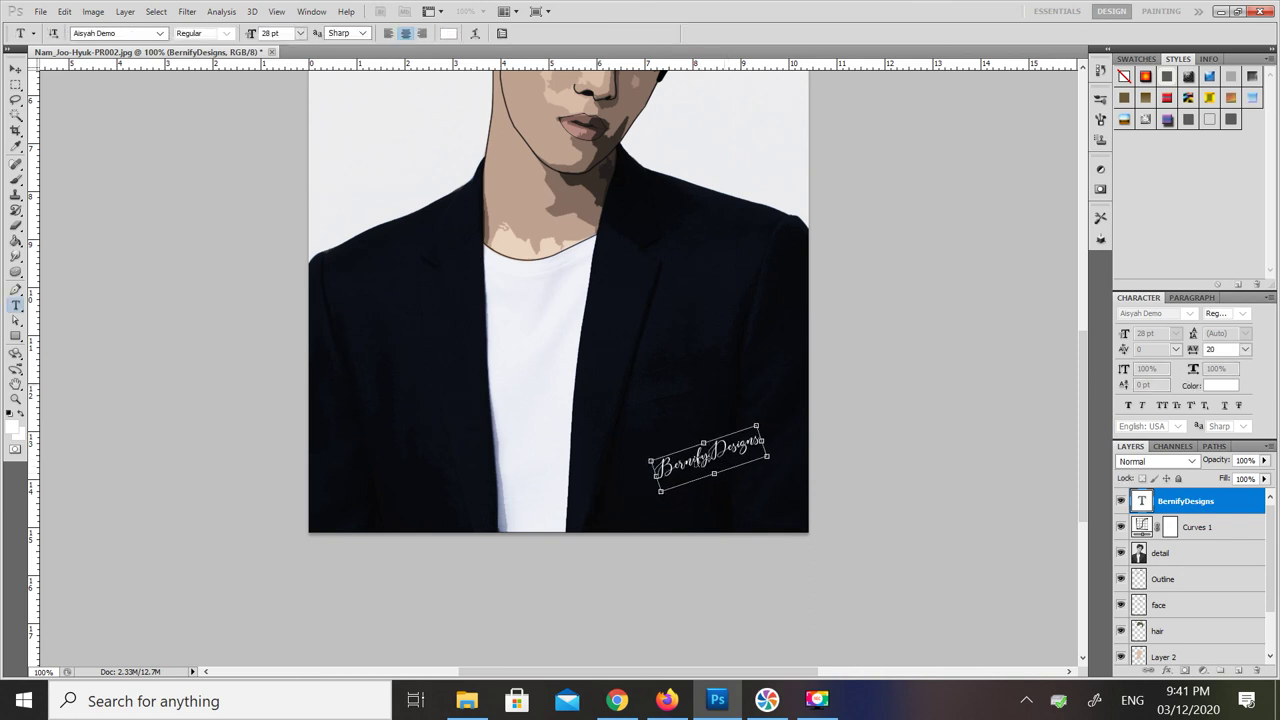
Step: Add the date text "12/03/2020" below the signature in Century Gothic at 18 pt
click(688, 497)
text(12/03/2020)
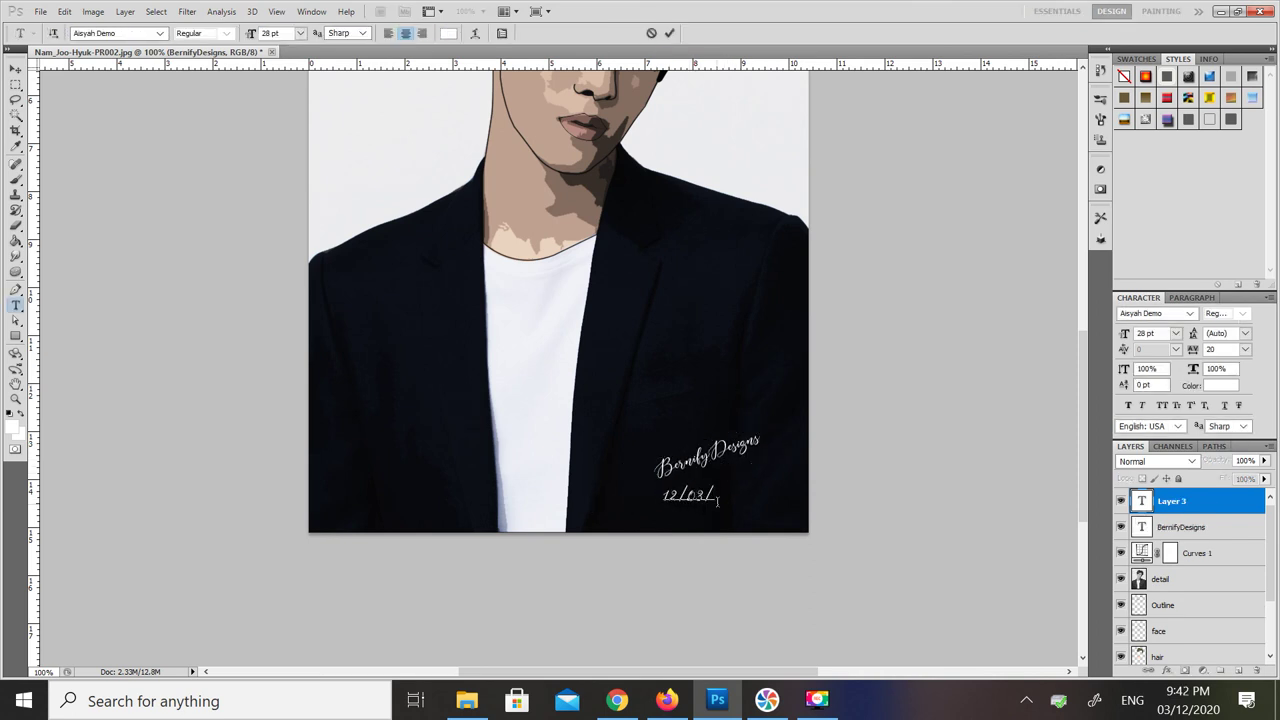
key(ctrl+a)
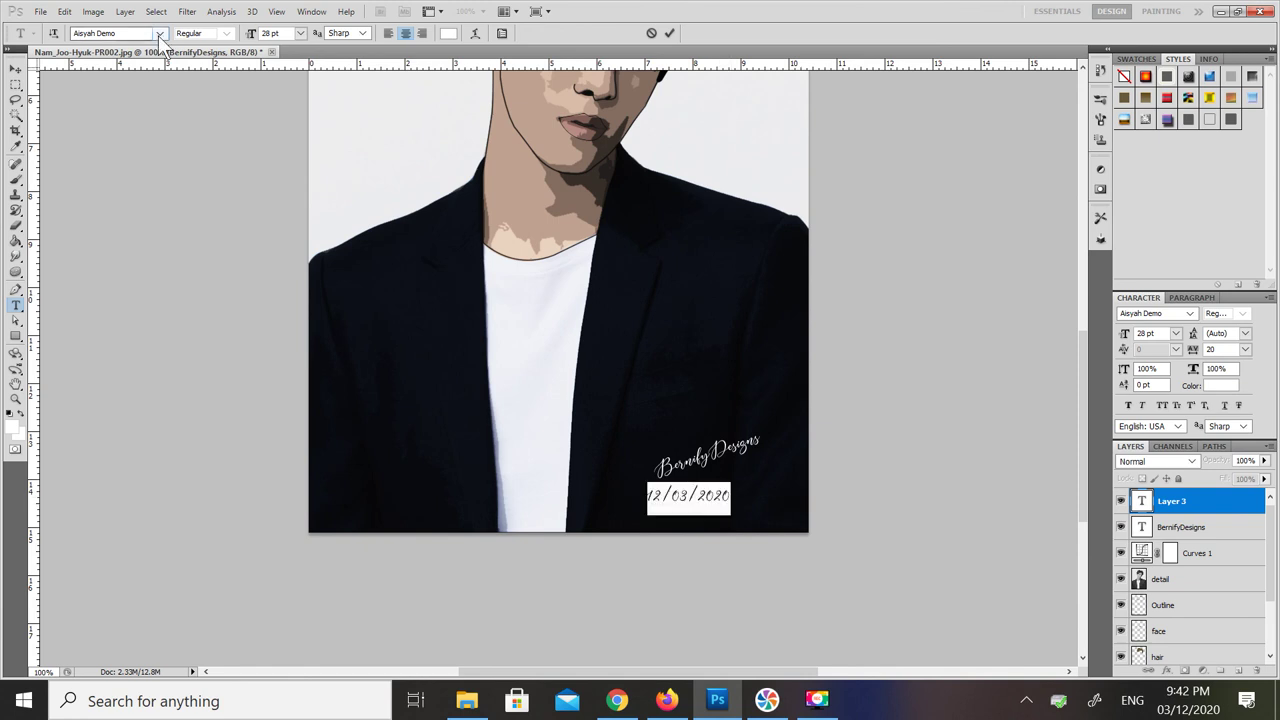
click(160, 33)
drag(306, 107, 300, 192)
click(201, 145)
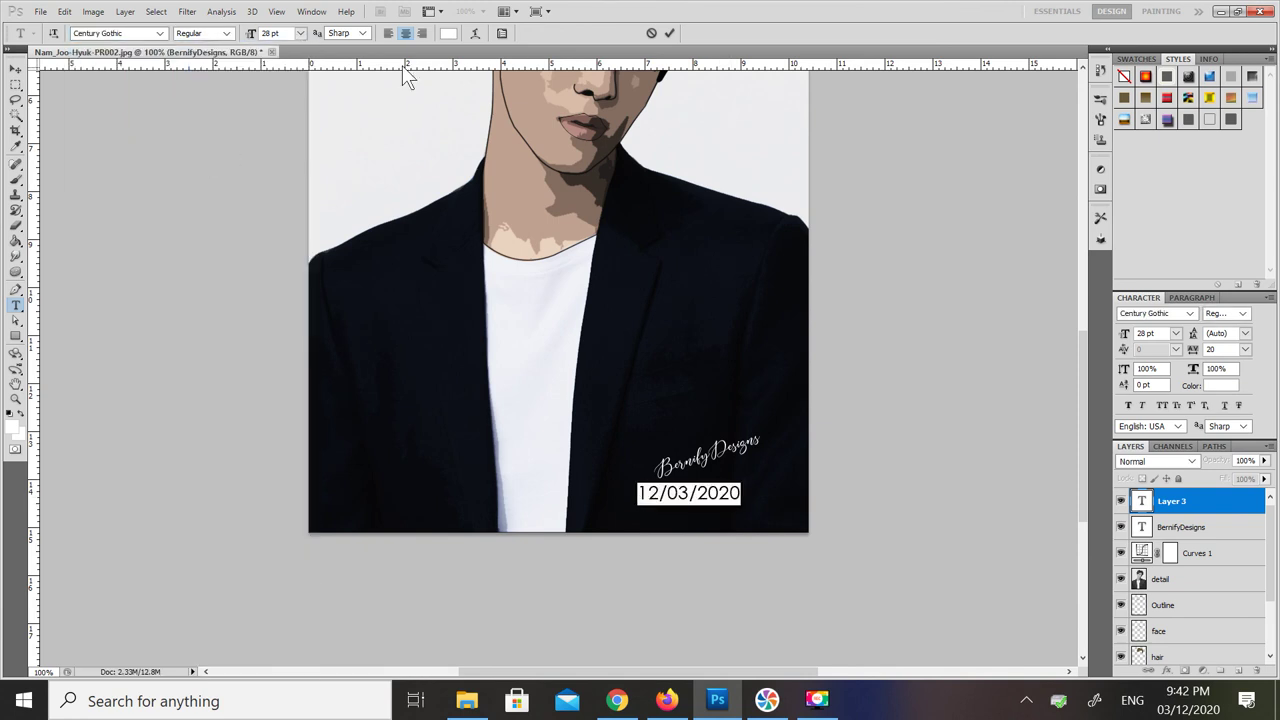
drag(252, 34, 242, 34)
click(669, 32)
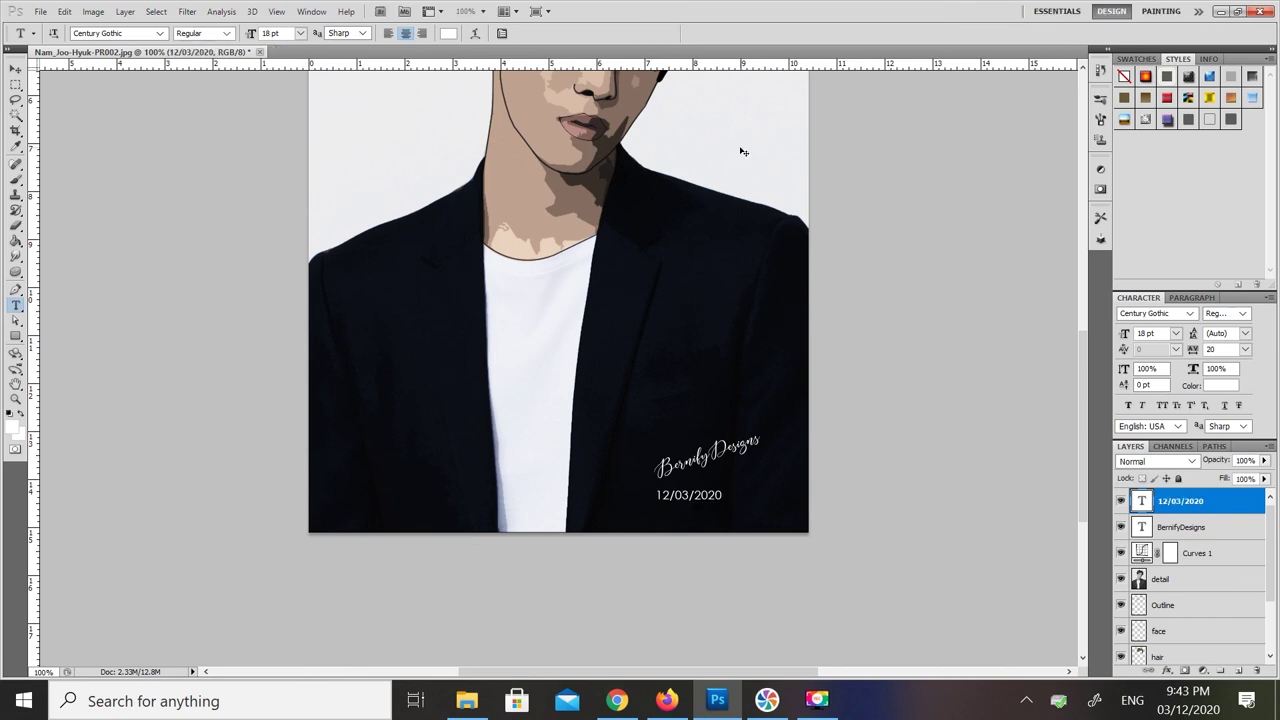
Step: Rotate the date about 21.6° counter-clockwise and move it close beneath the slanted signature
key(ctrl+t)
mouse_move(726, 466)
mouse_down()
mouse_move(776, 458)
mouse_move(745, 470)
mouse_up()
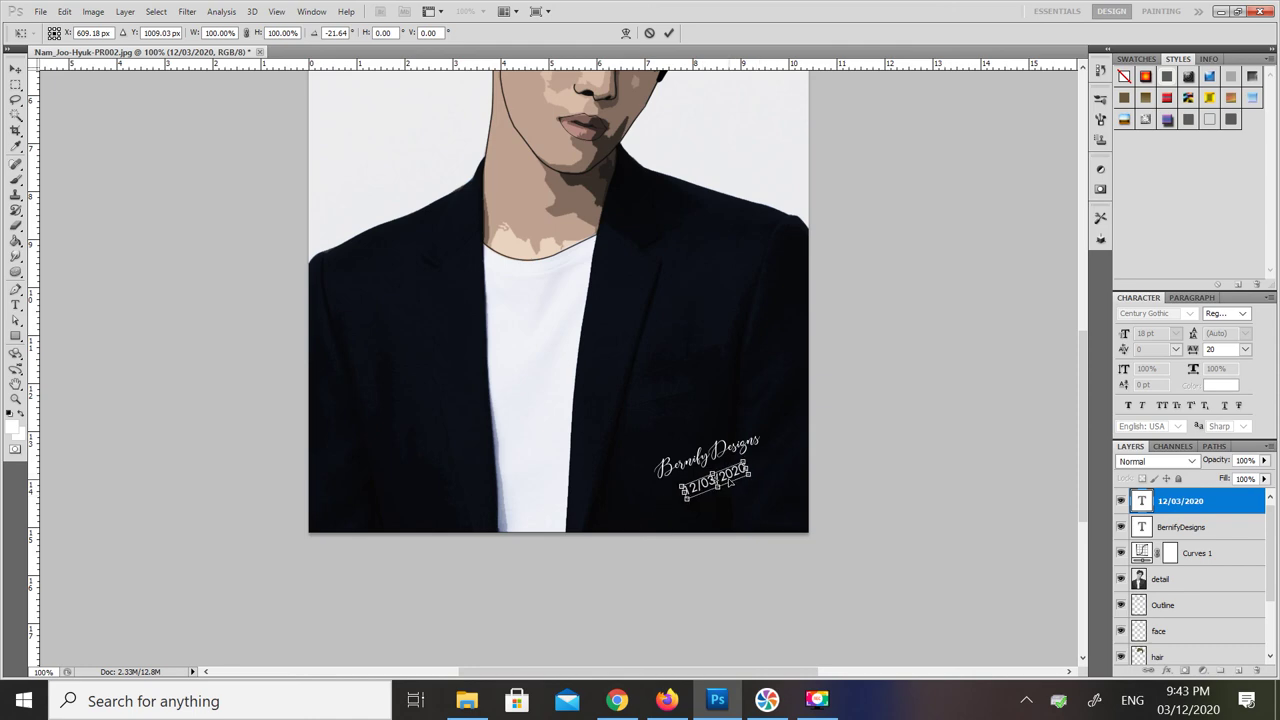
click(669, 32)
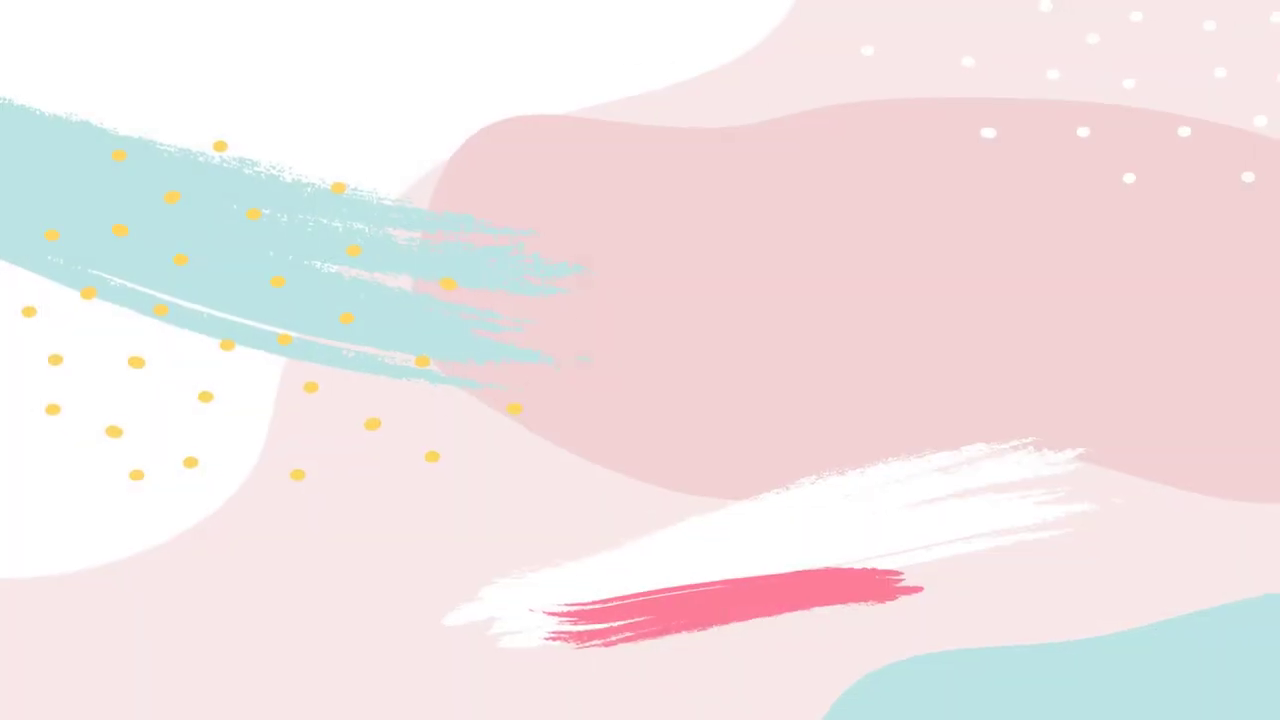